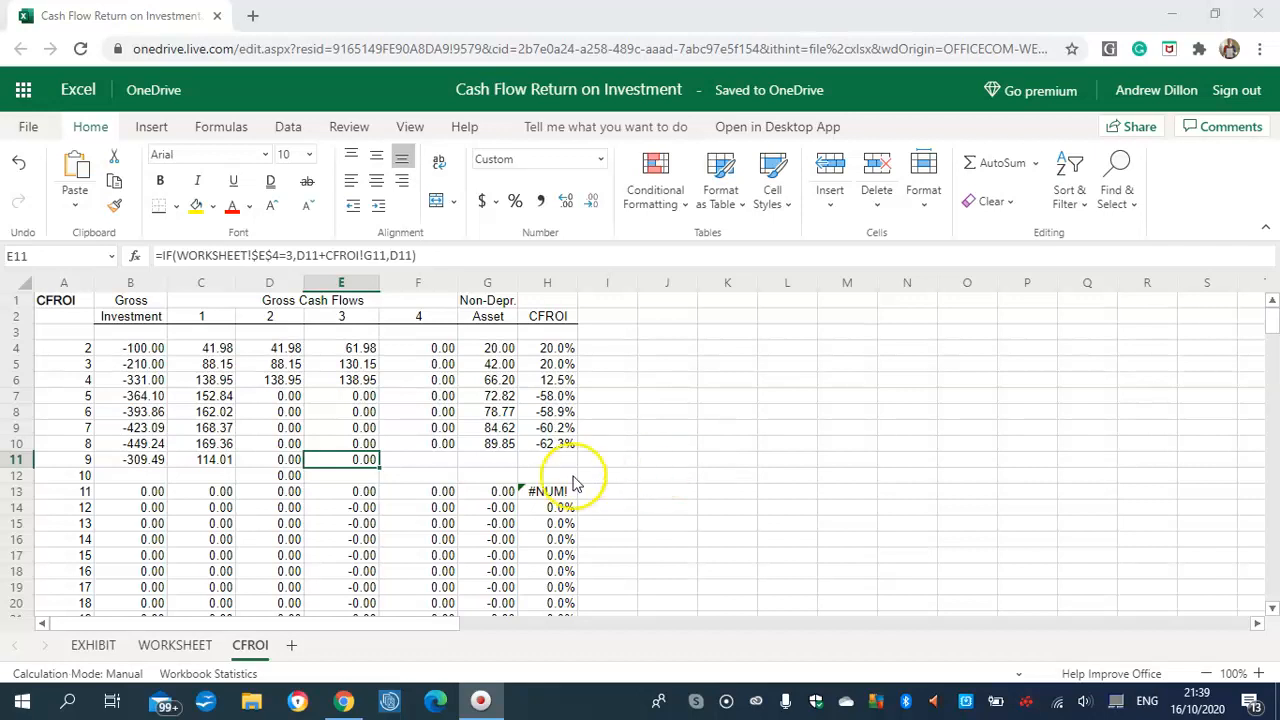
Enter the formula =IF(WORKSHEET!$E$4<4,0,CFROI!E11+CFROI!G11) in cell F11 for the year 9 gross cash flow in period 4.
key("F9")
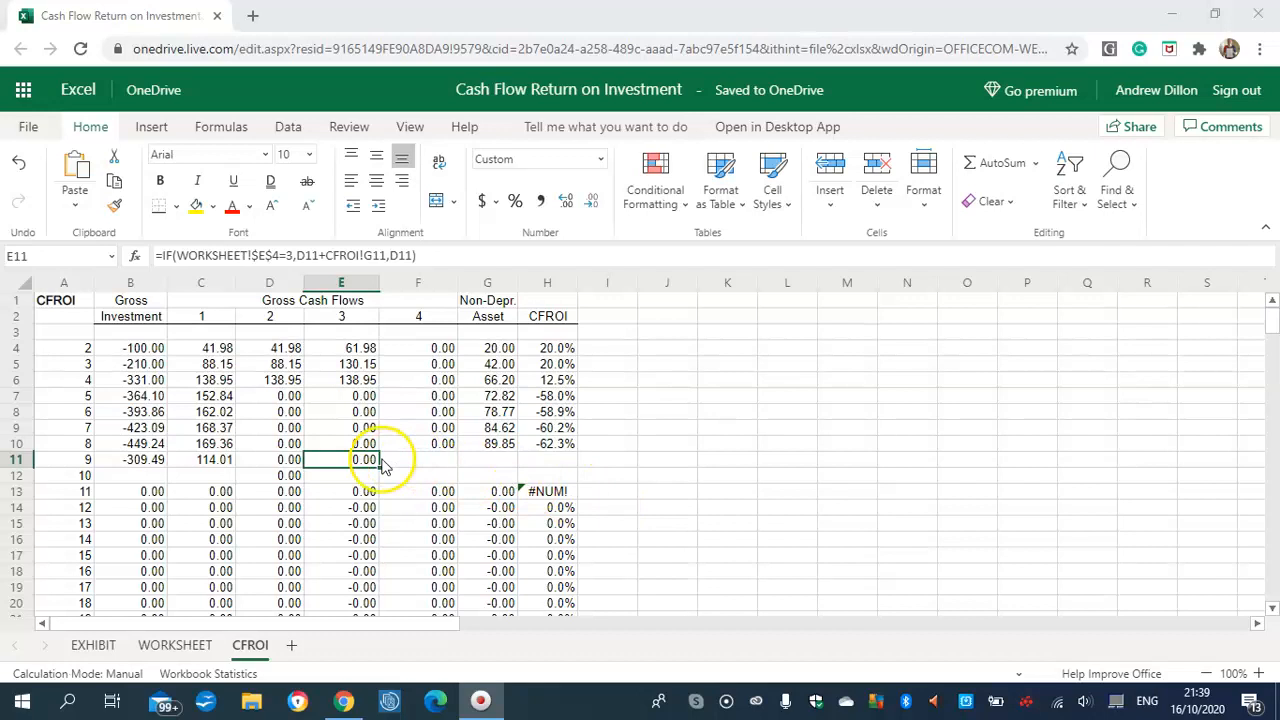
left_click(417, 462)
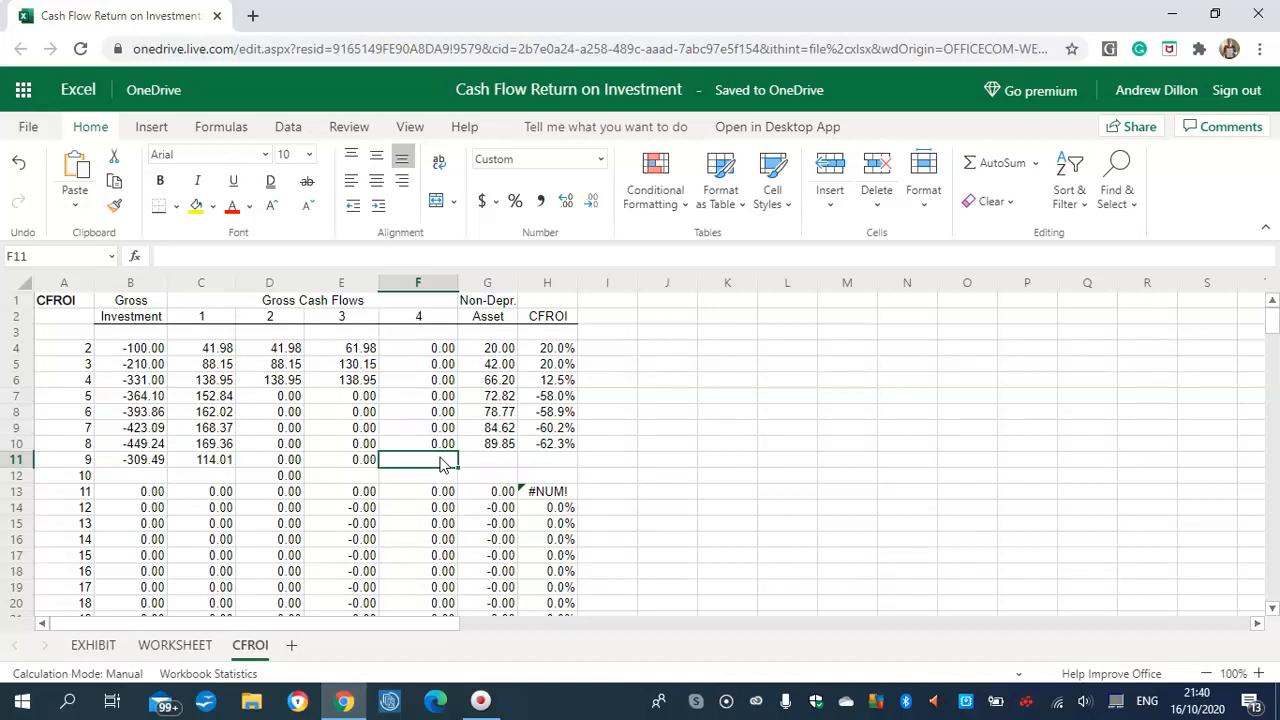
type("=")
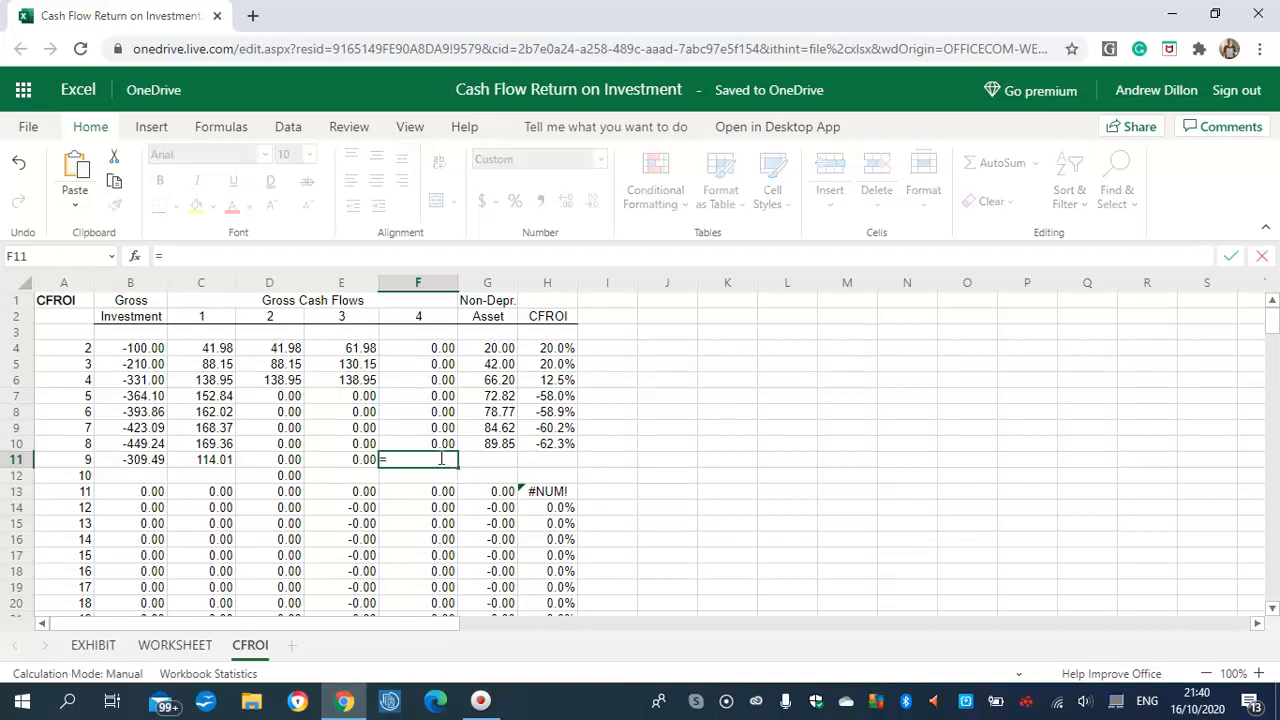
key("Caps_Lock")
type("I")
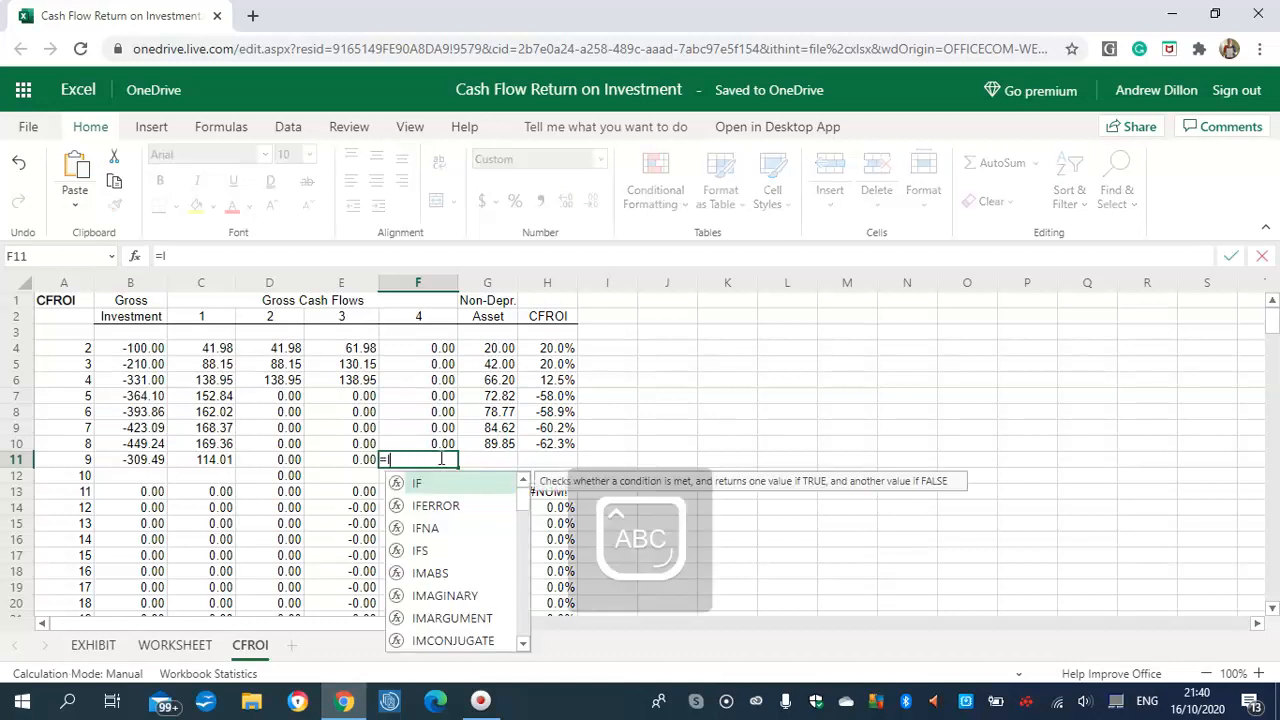
type("F(")
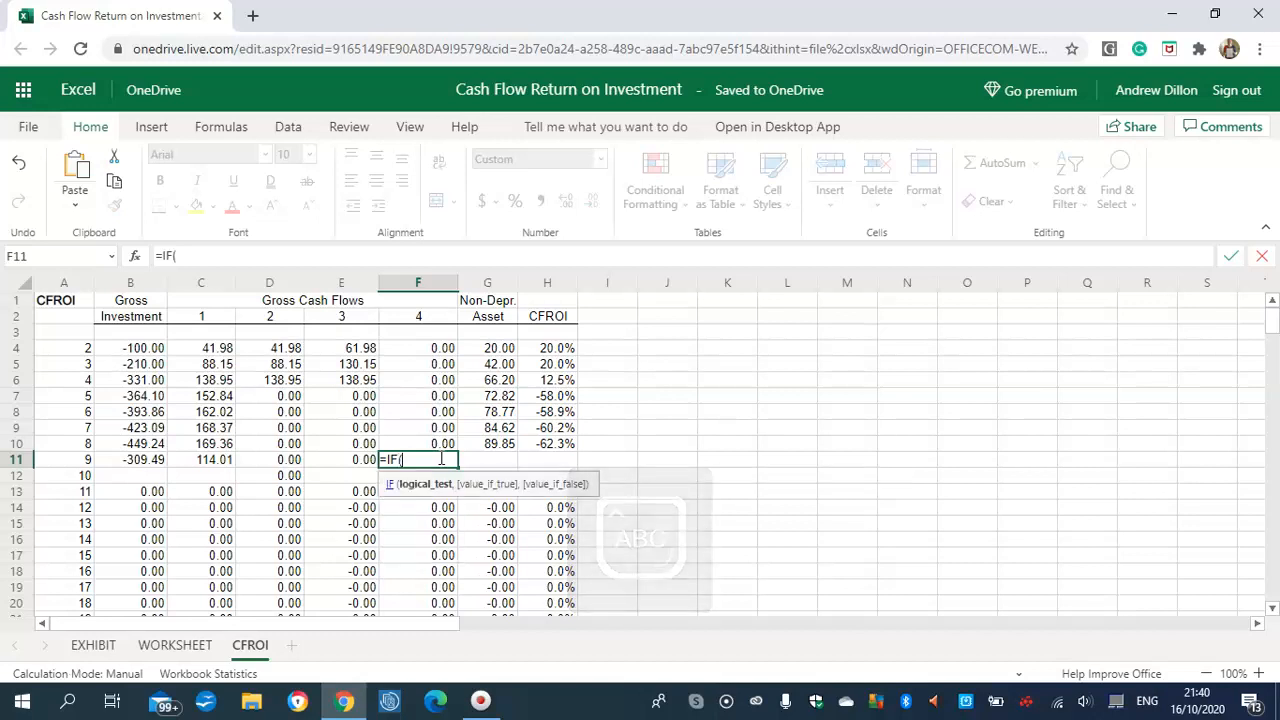
type("WORK")
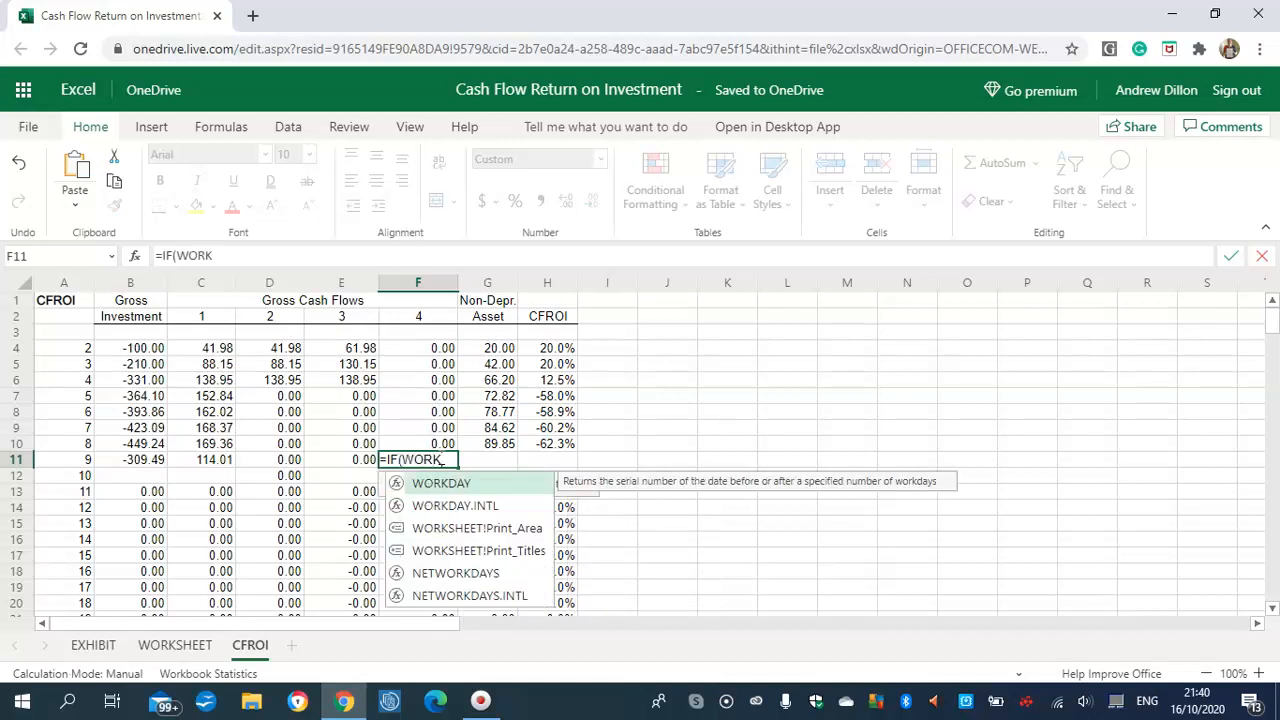
type("SHEE")
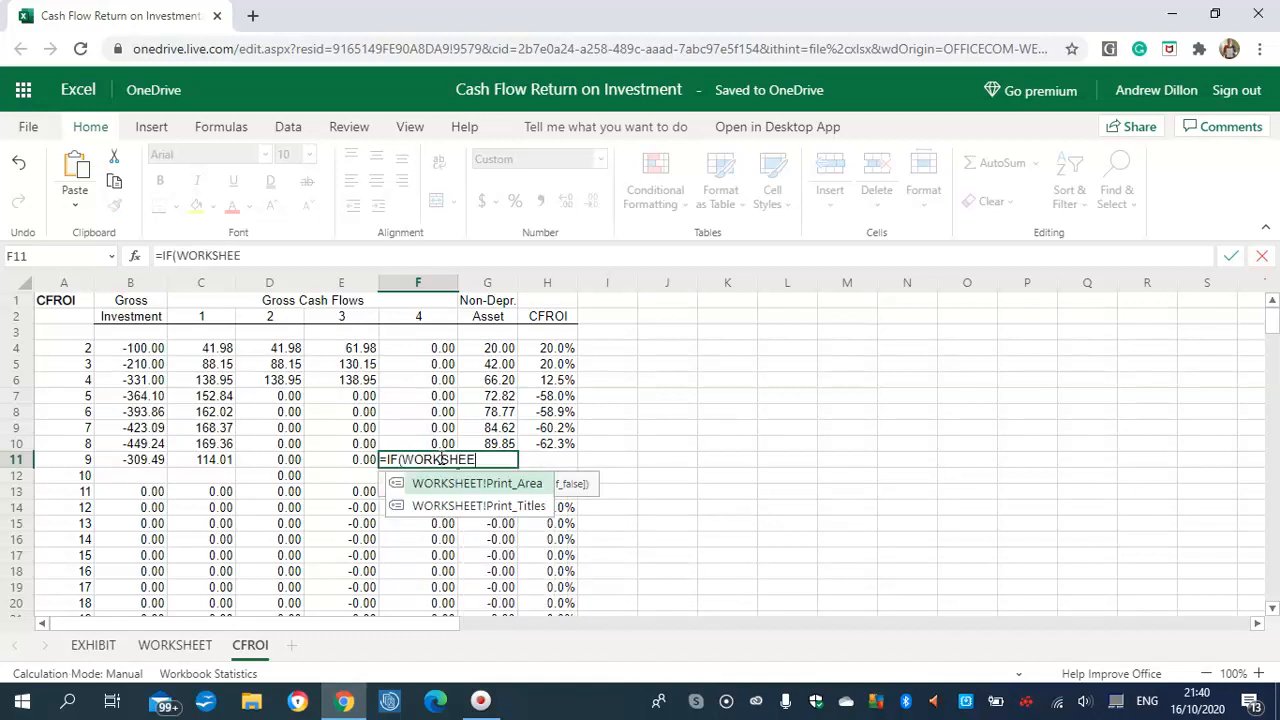
type("T!$E$4")
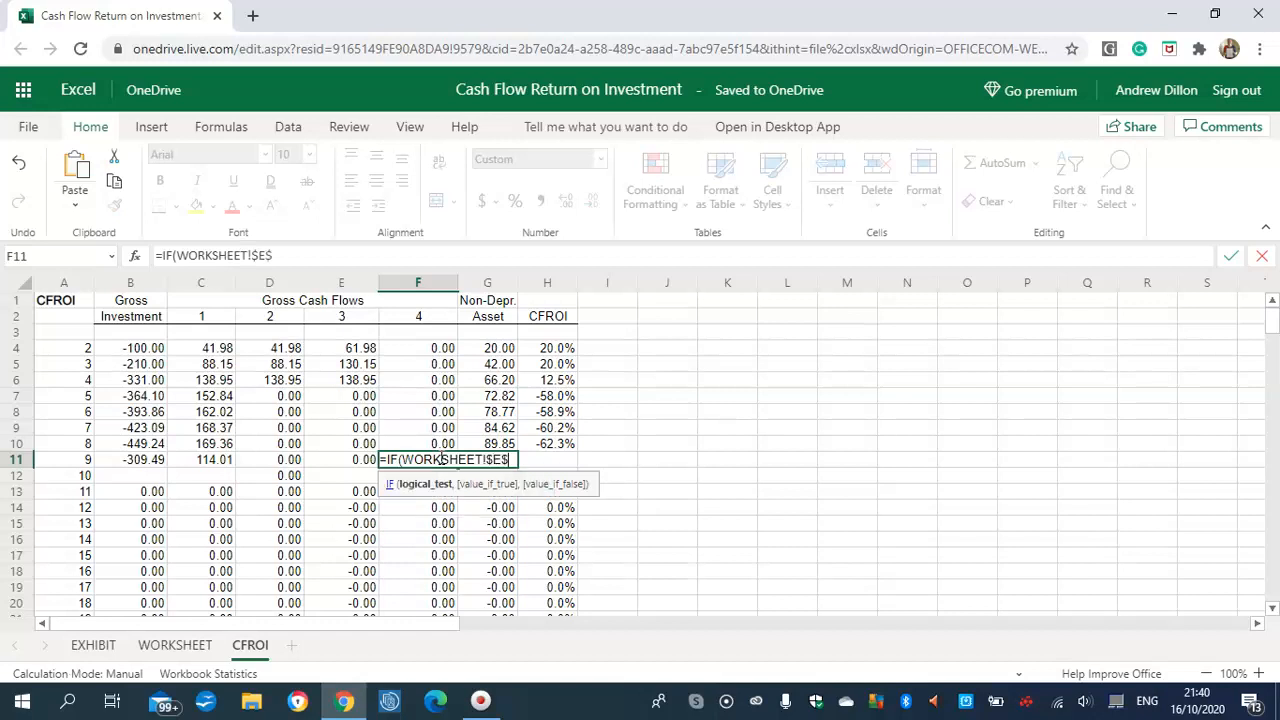
type("<4,0,")
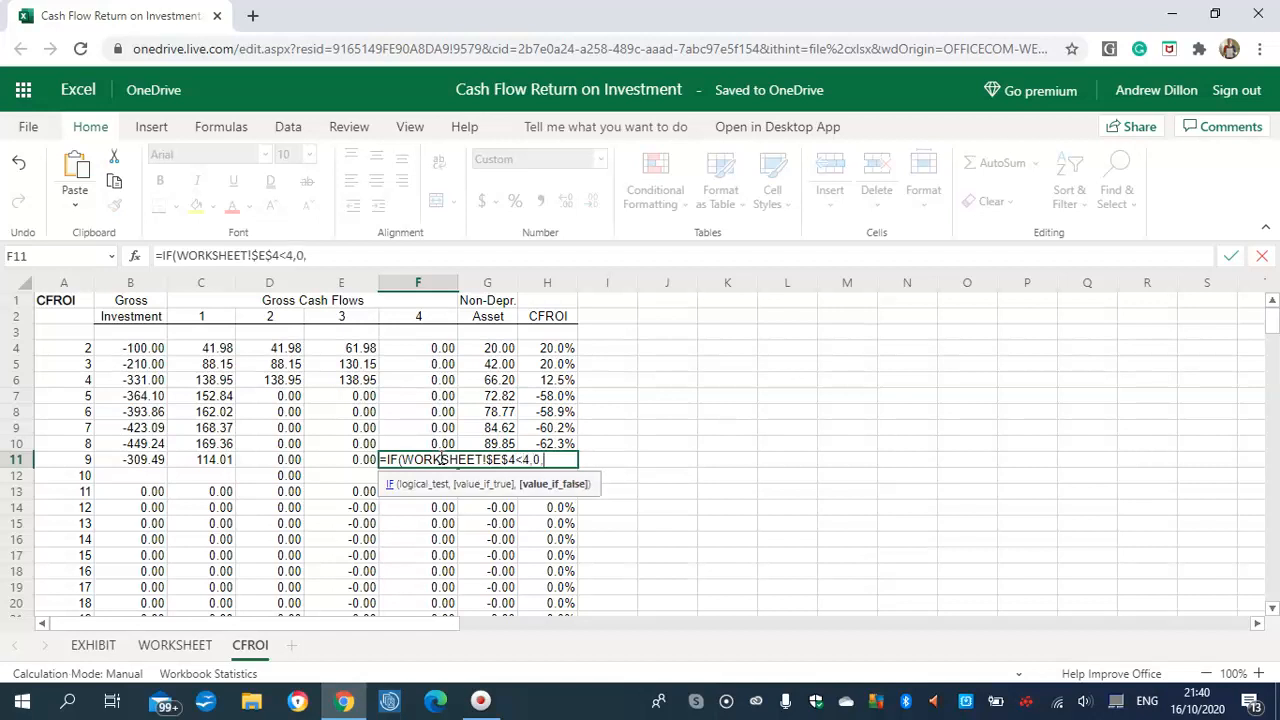
type("CFROI")
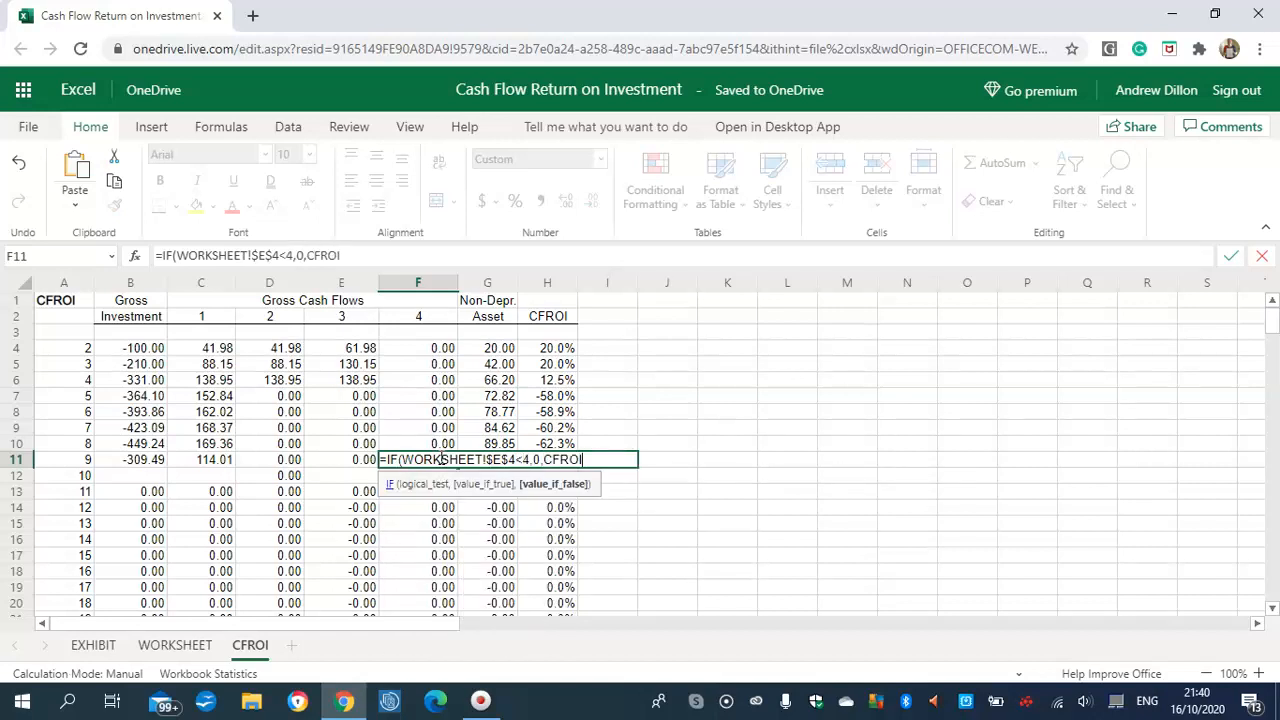
type("!E")
key("Left")
type("+")
type("CFROI")
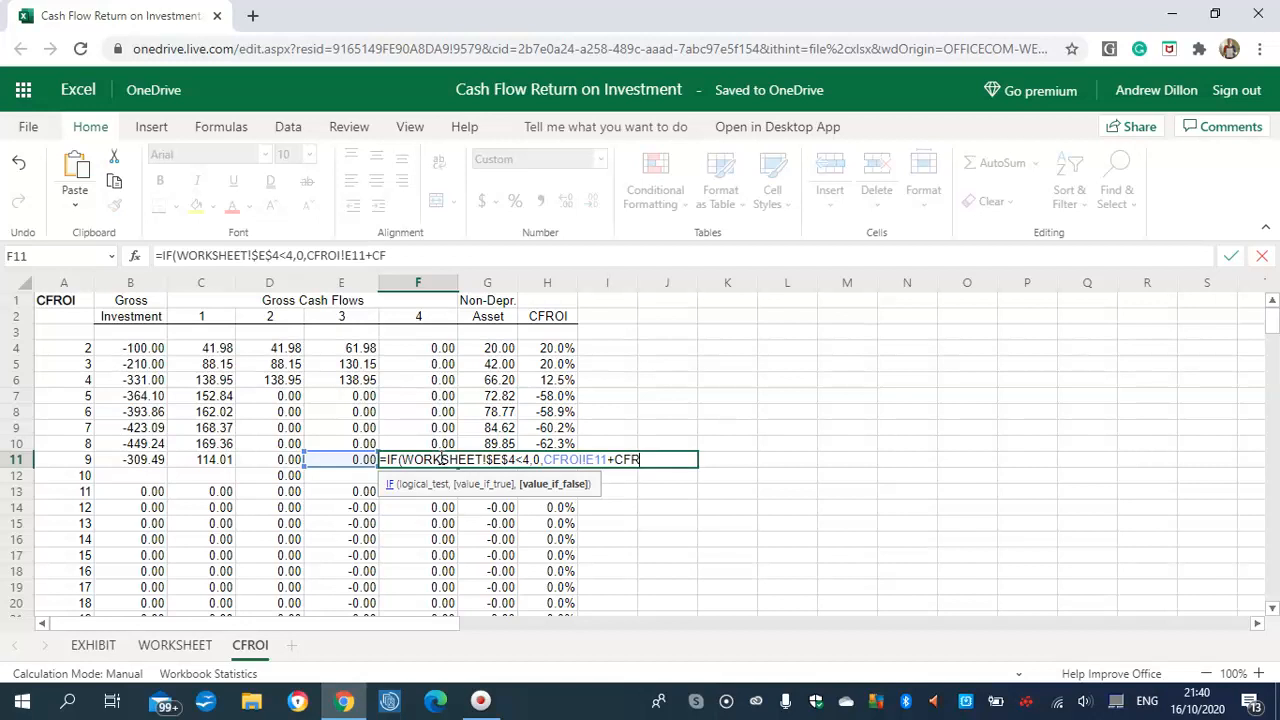
type("!G11)")
key("Return")
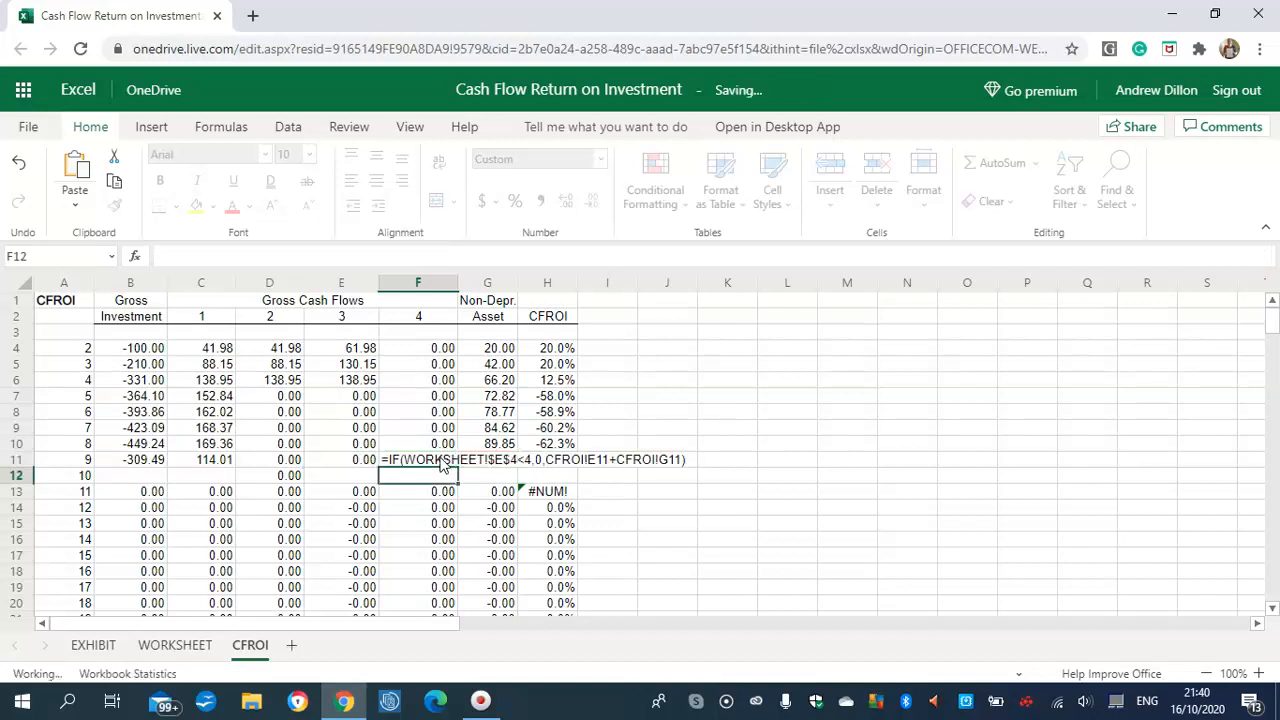
Fill the year 9 non-depreciating asset cell G11 with the formula =WORKSHEET!L$50.
left_click(480, 462)
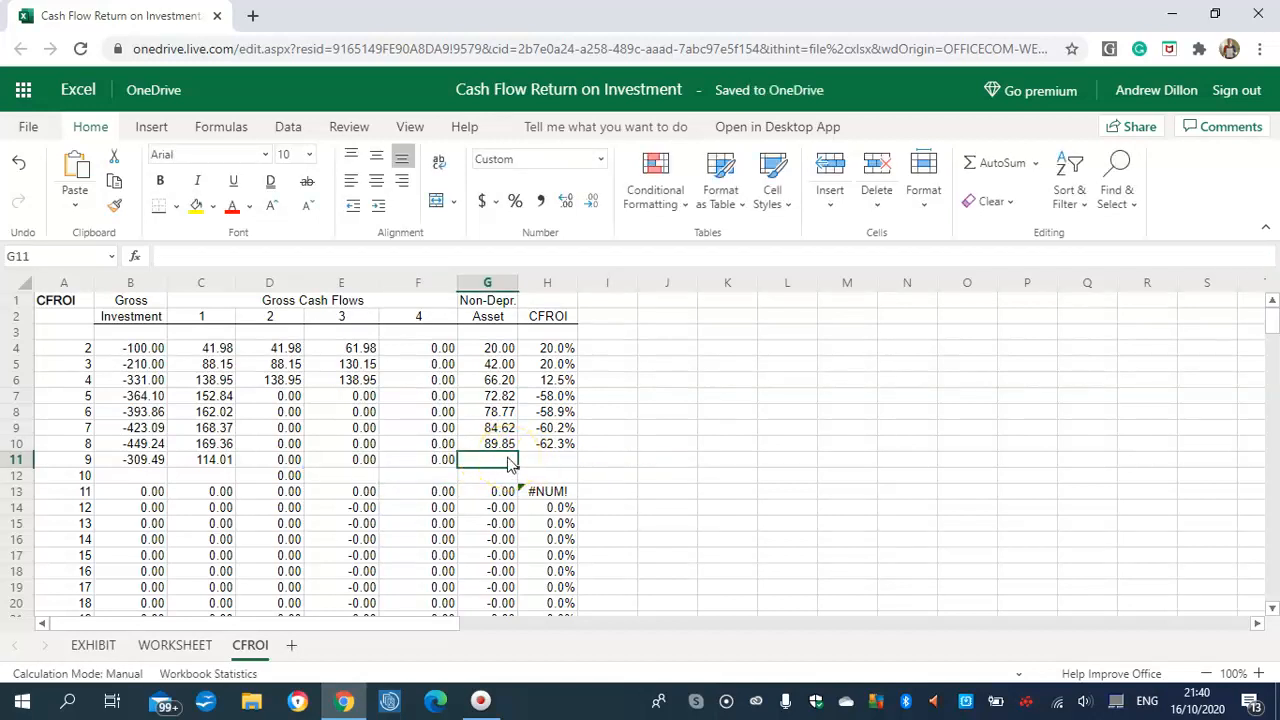
type("=")
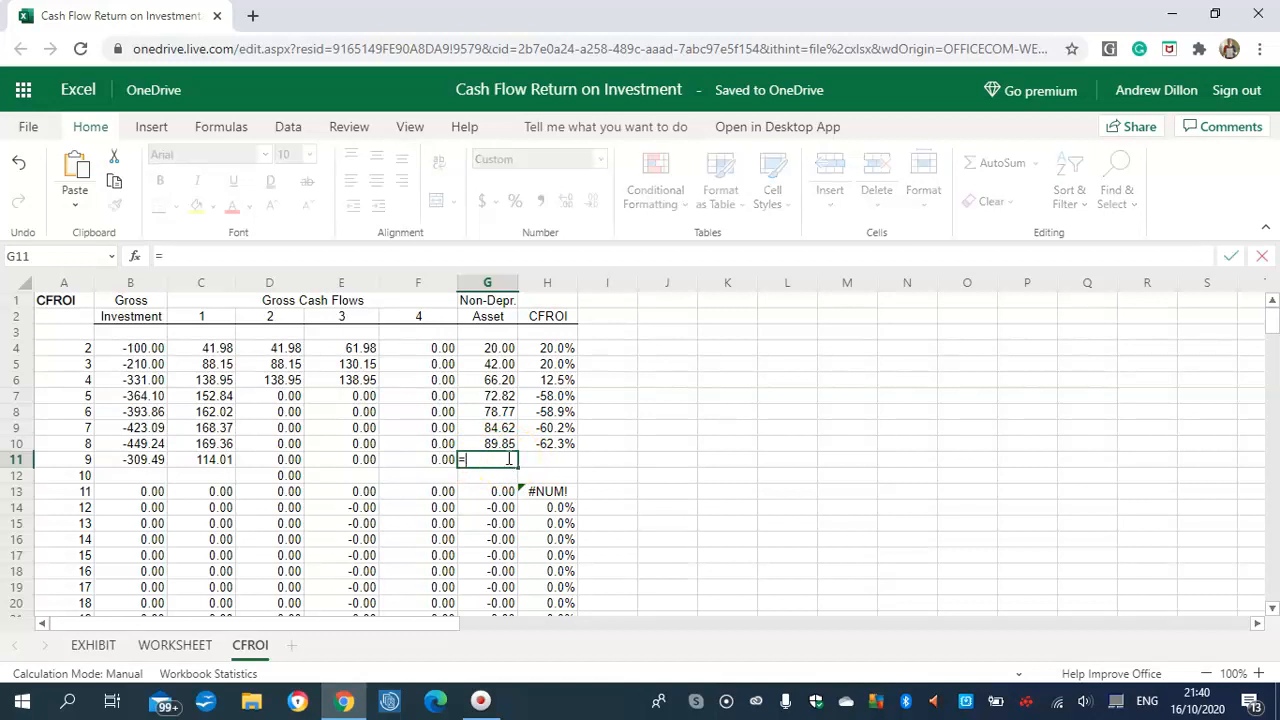
type("WORK")
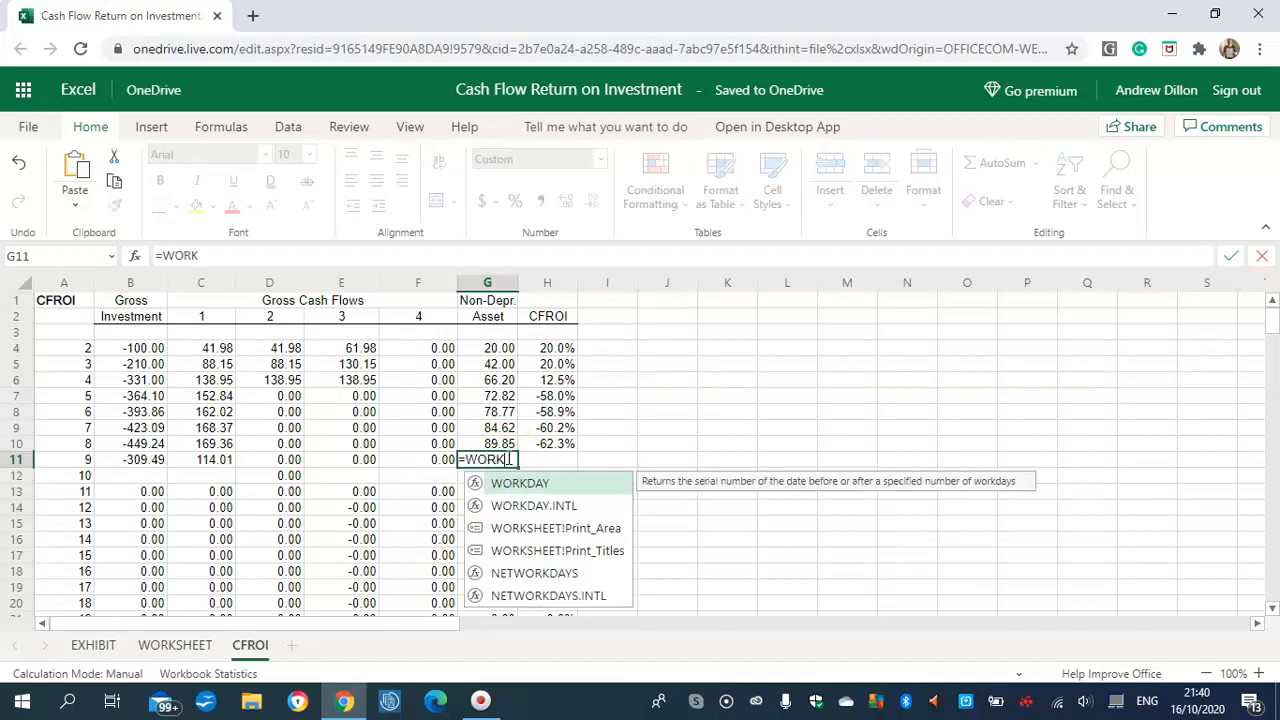
type("SHEET")
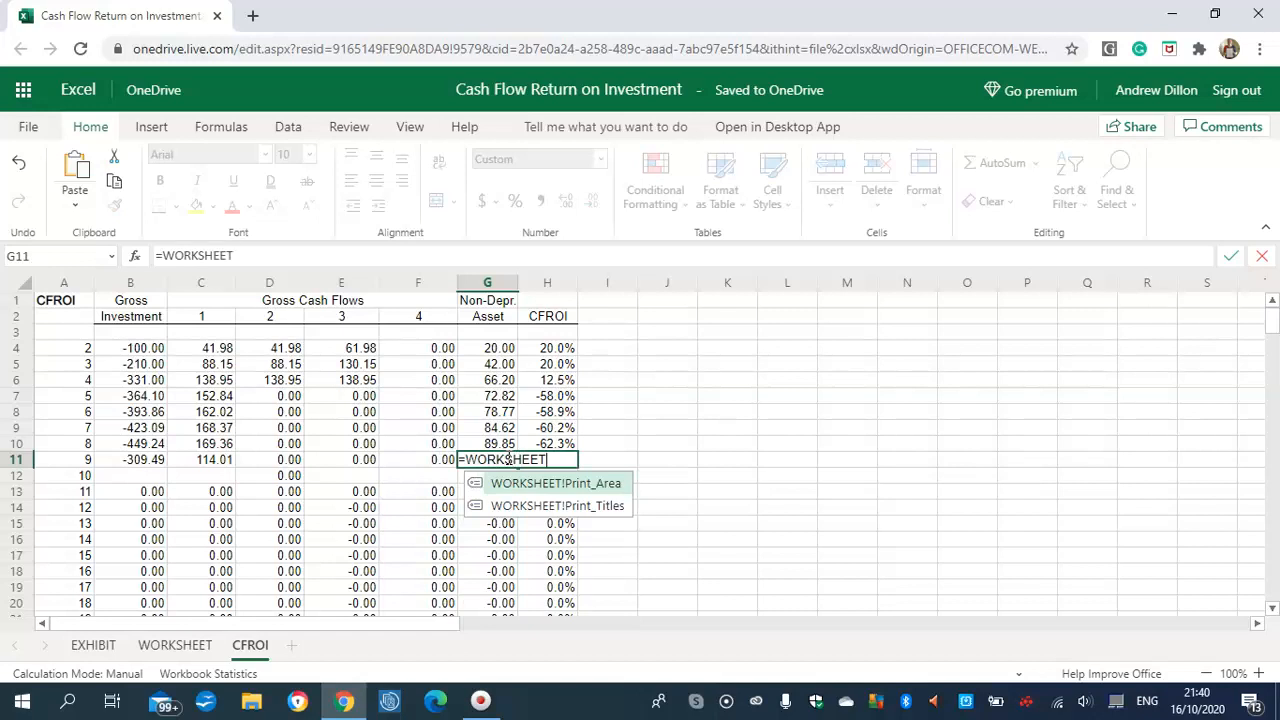
type("!L$50")
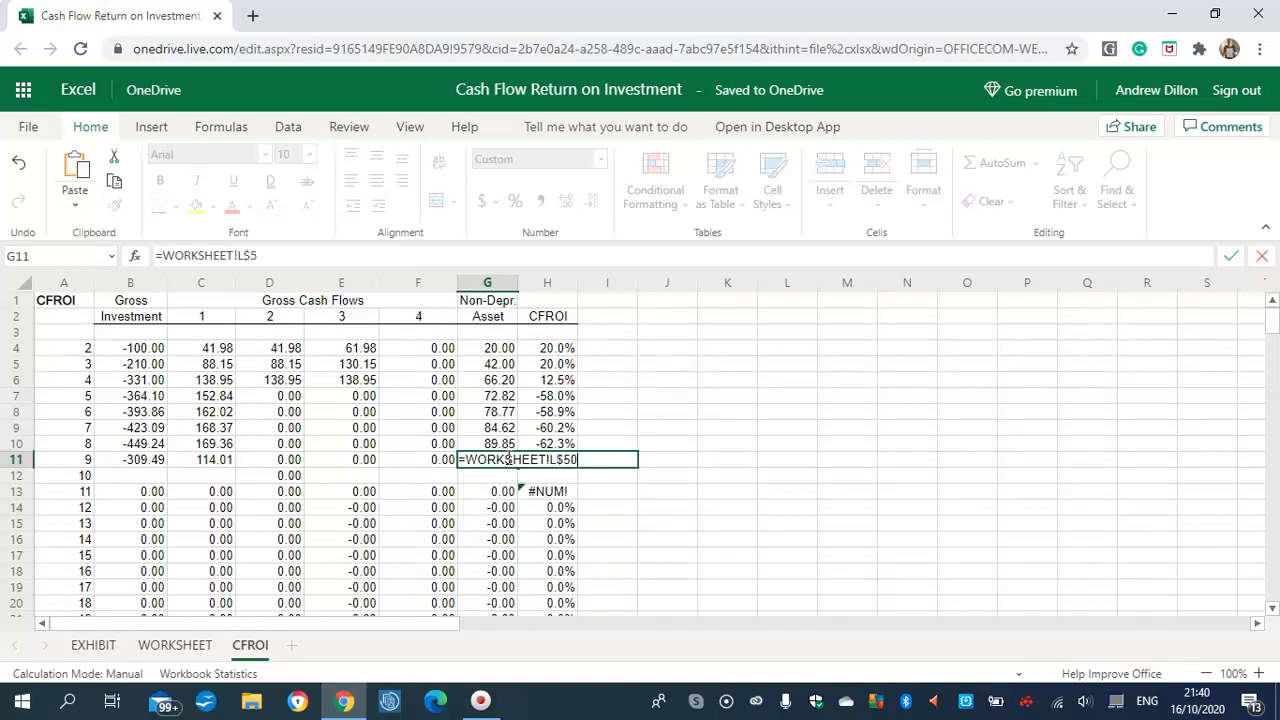
key("Return")
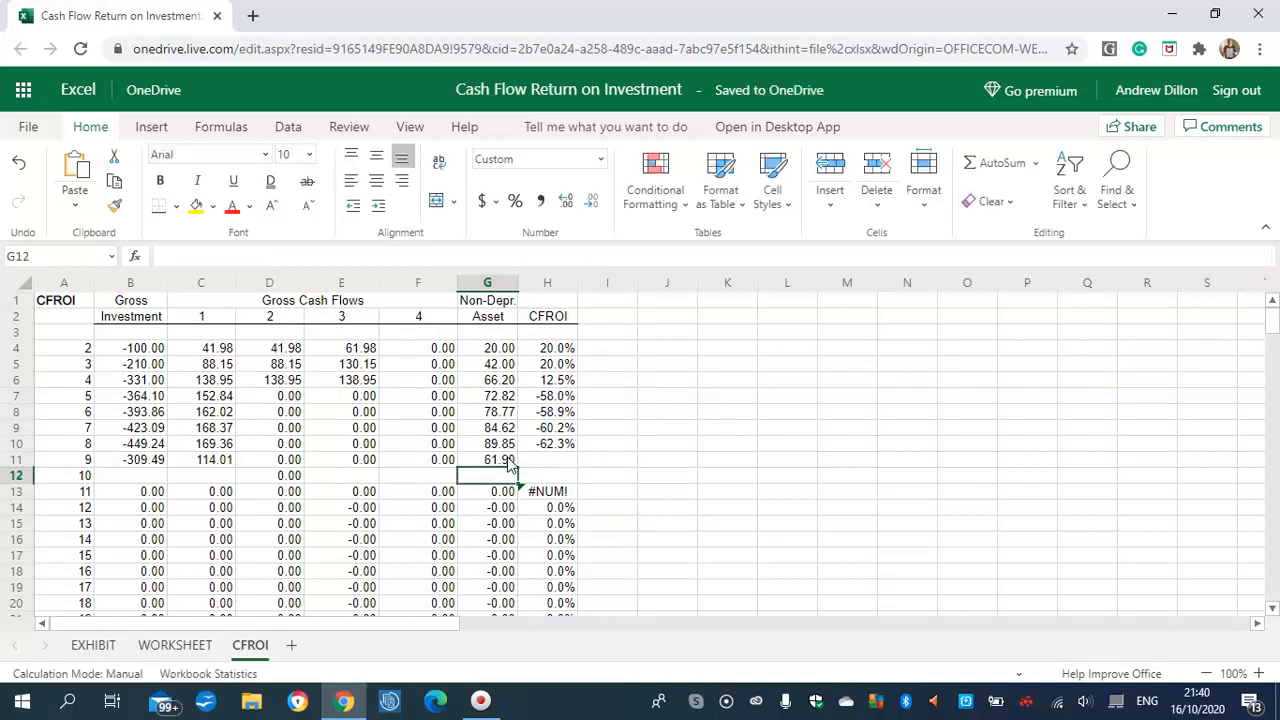
Calculate the year 9 CFROI in cell H11 with the formula =IRR(B11:F11).
left_click(550, 461)
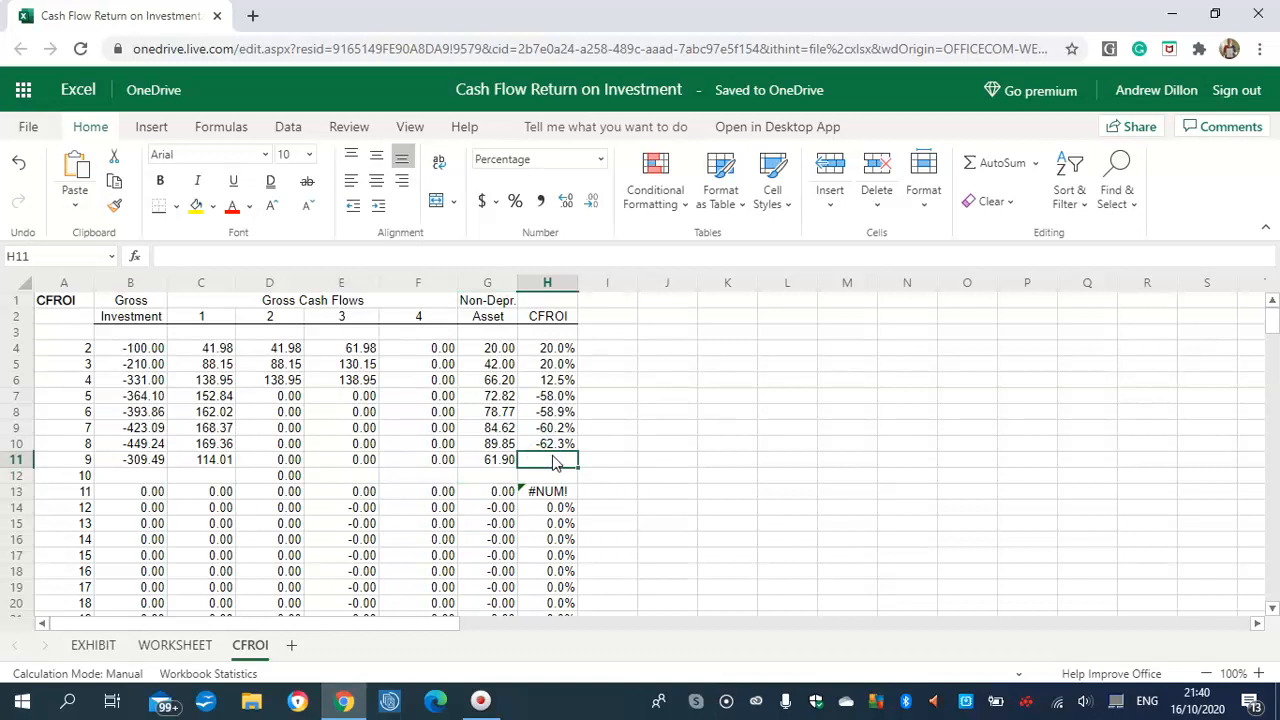
type("=IRR")
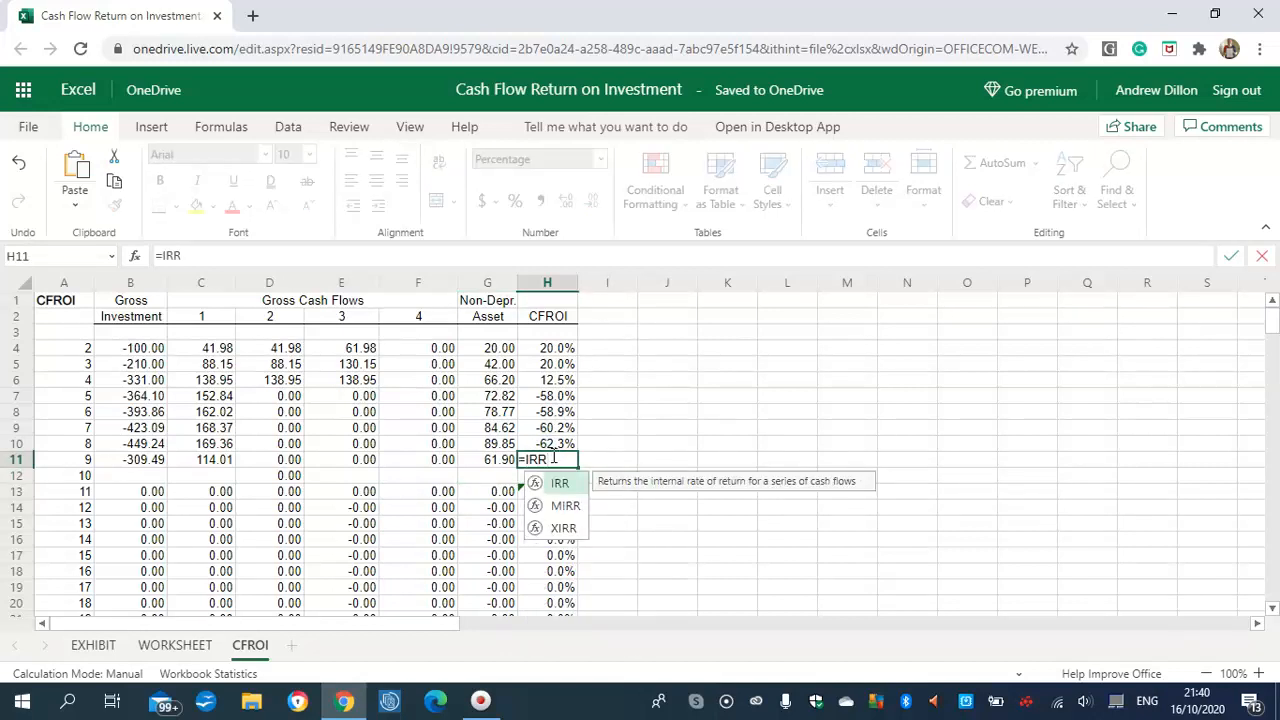
type("(")
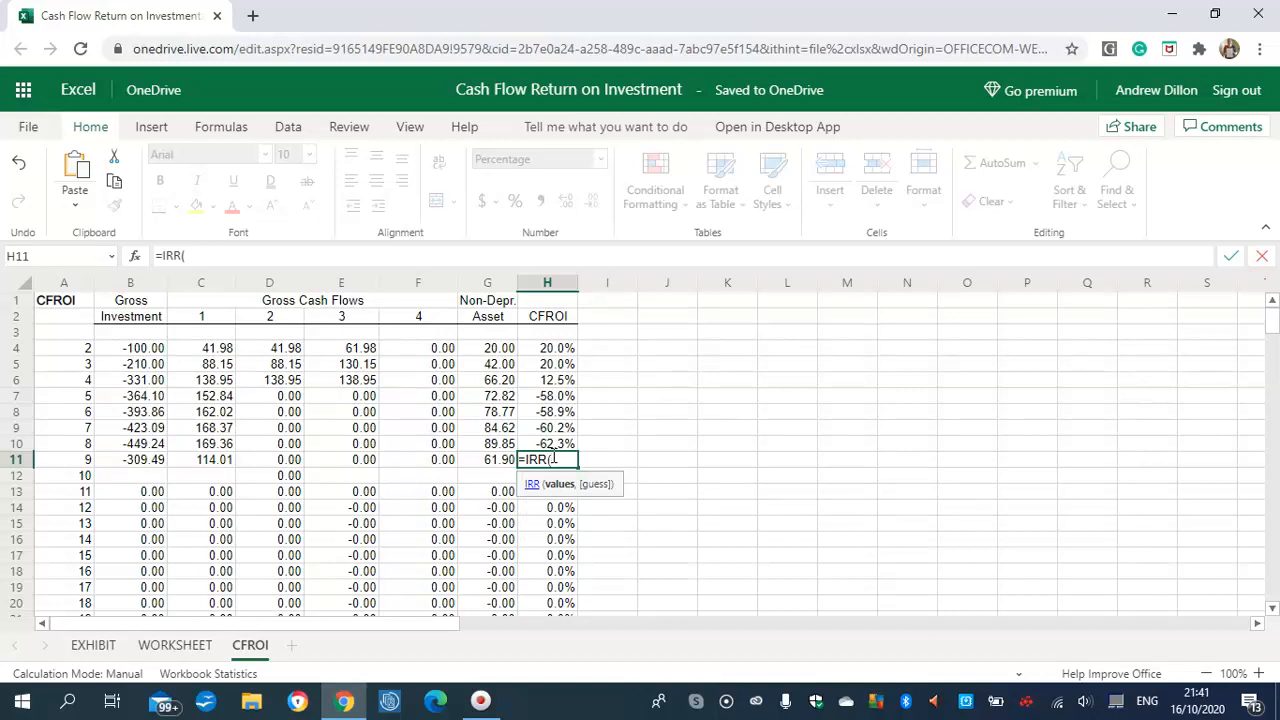
type("B11:")
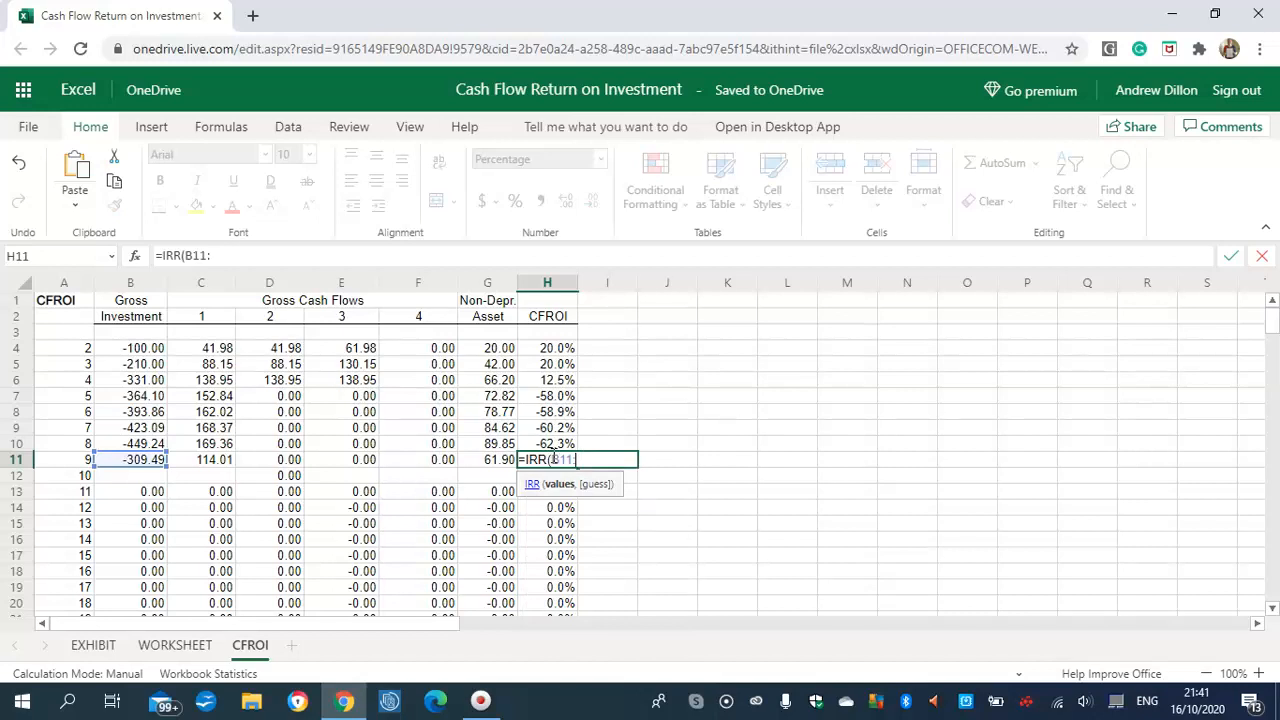
type("F11)")
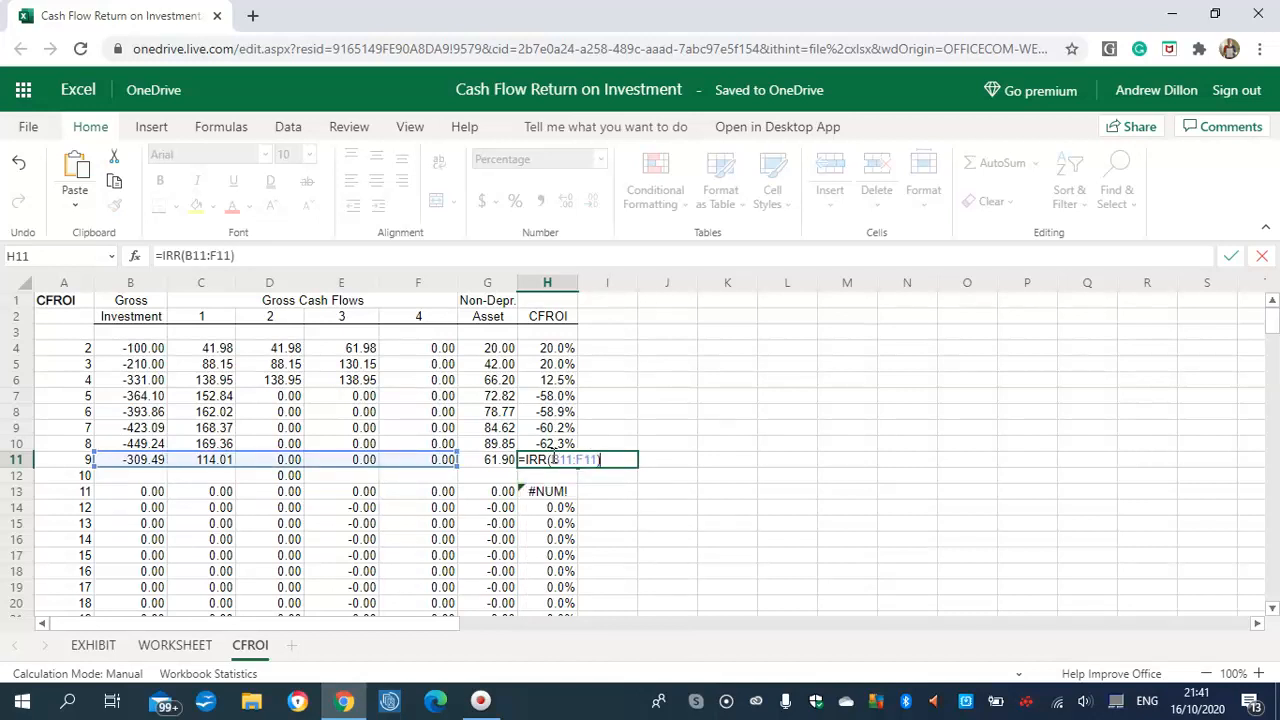
key("Return")
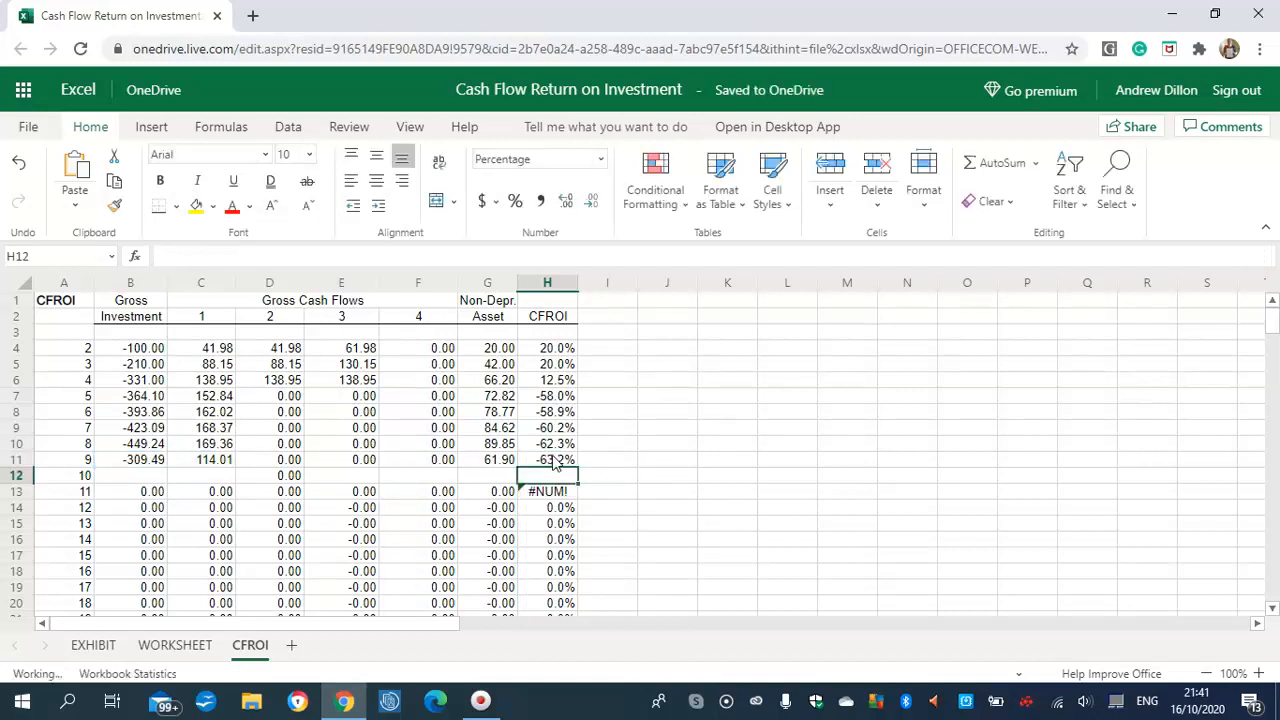
Fill the year 10 gross investment cell B12 with the formula =WORKSHEET!M$51.
left_click(146, 477)
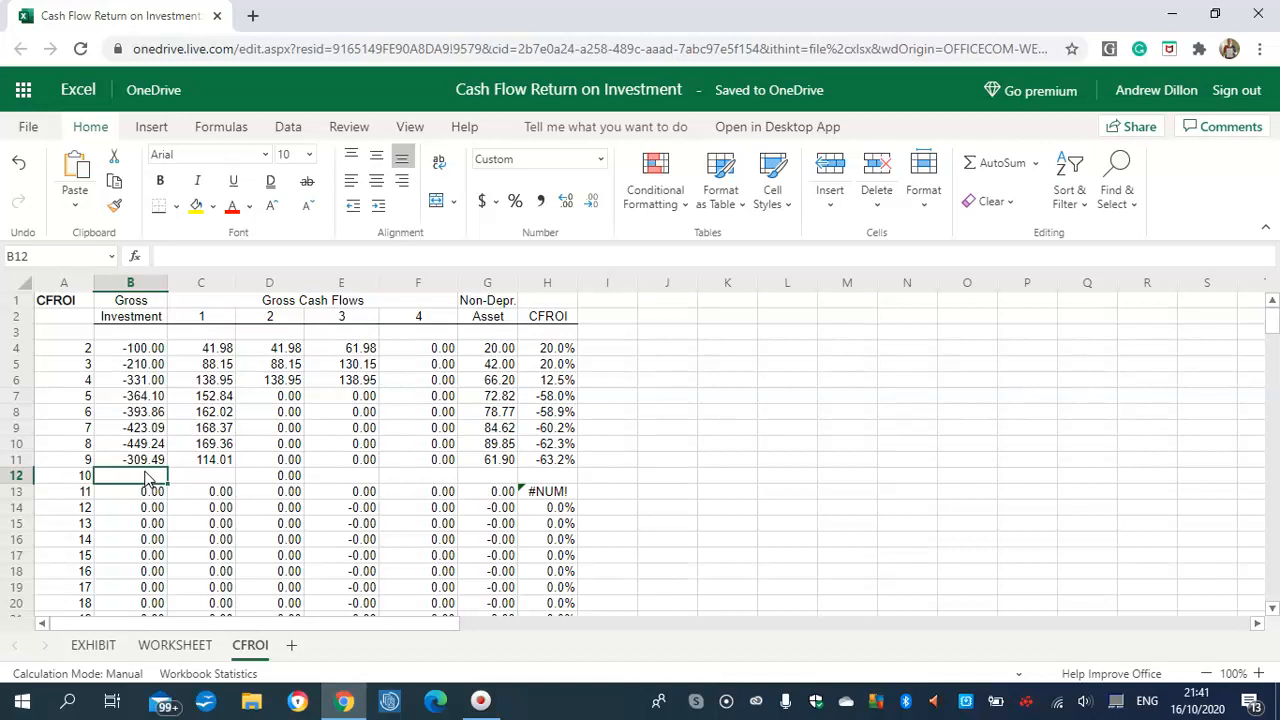
type("=WORKS")
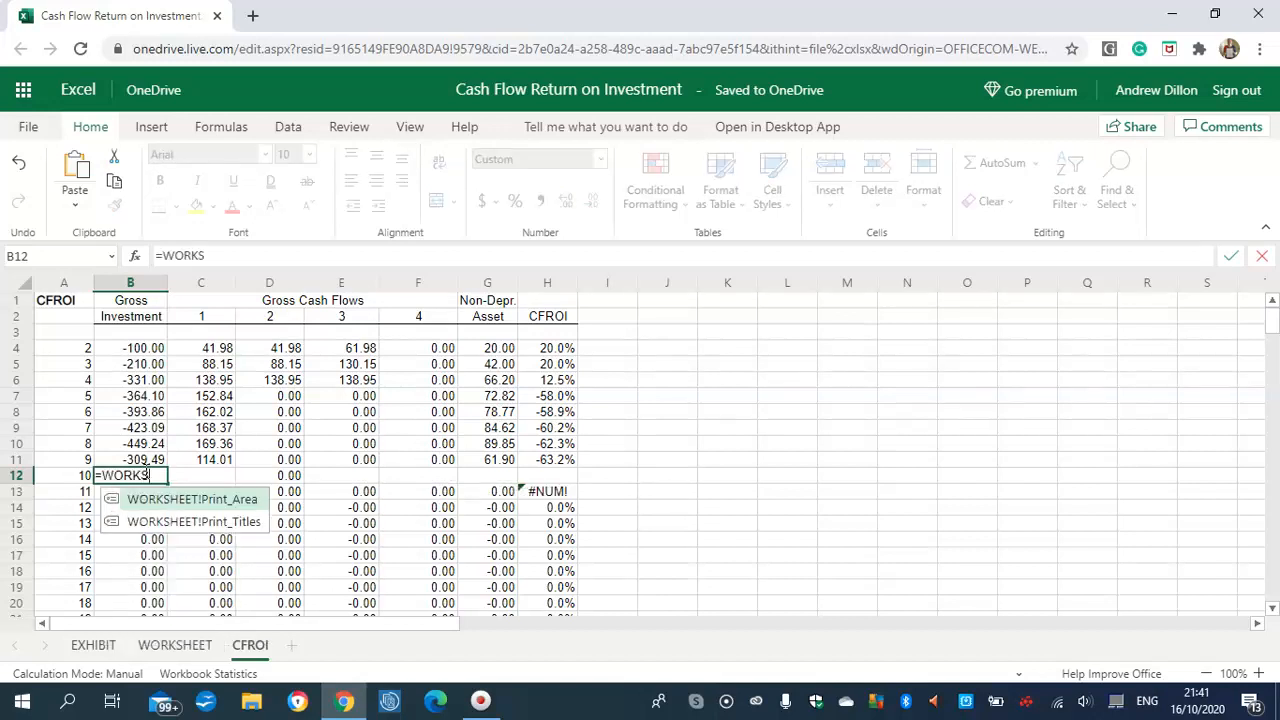
type("HEET")
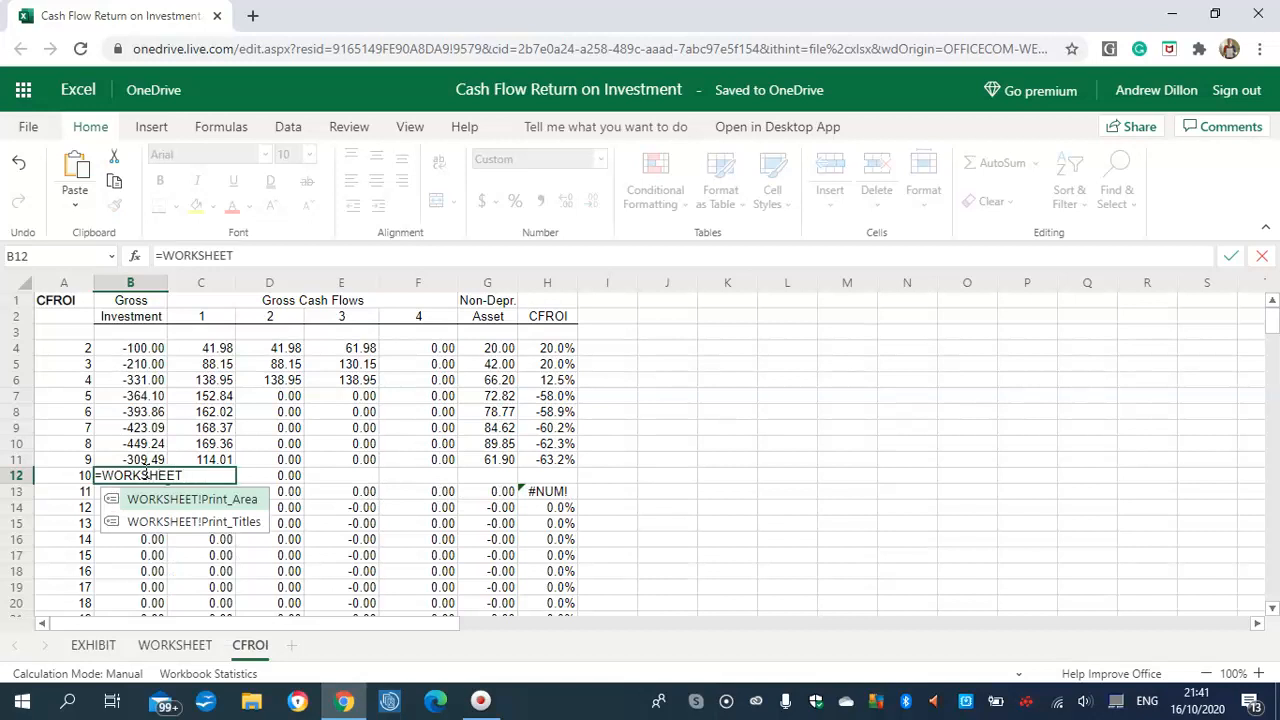
type("!M$5")
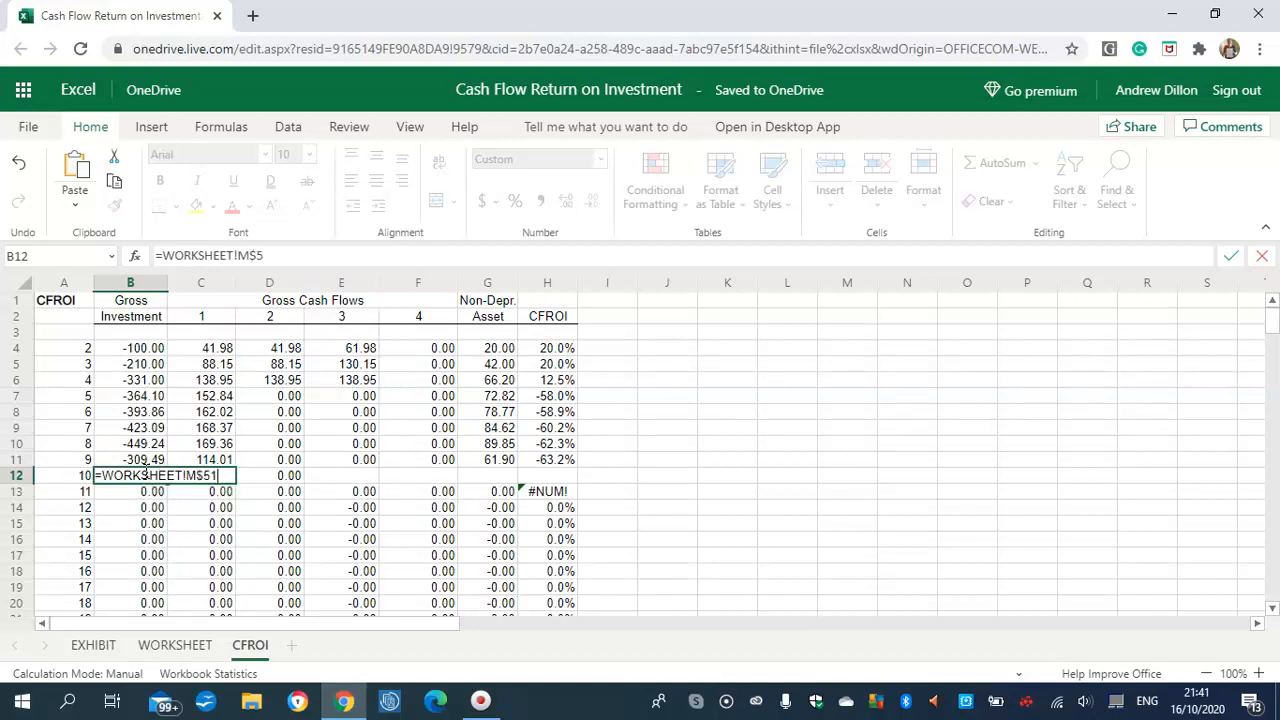
type("1")
key("Return")
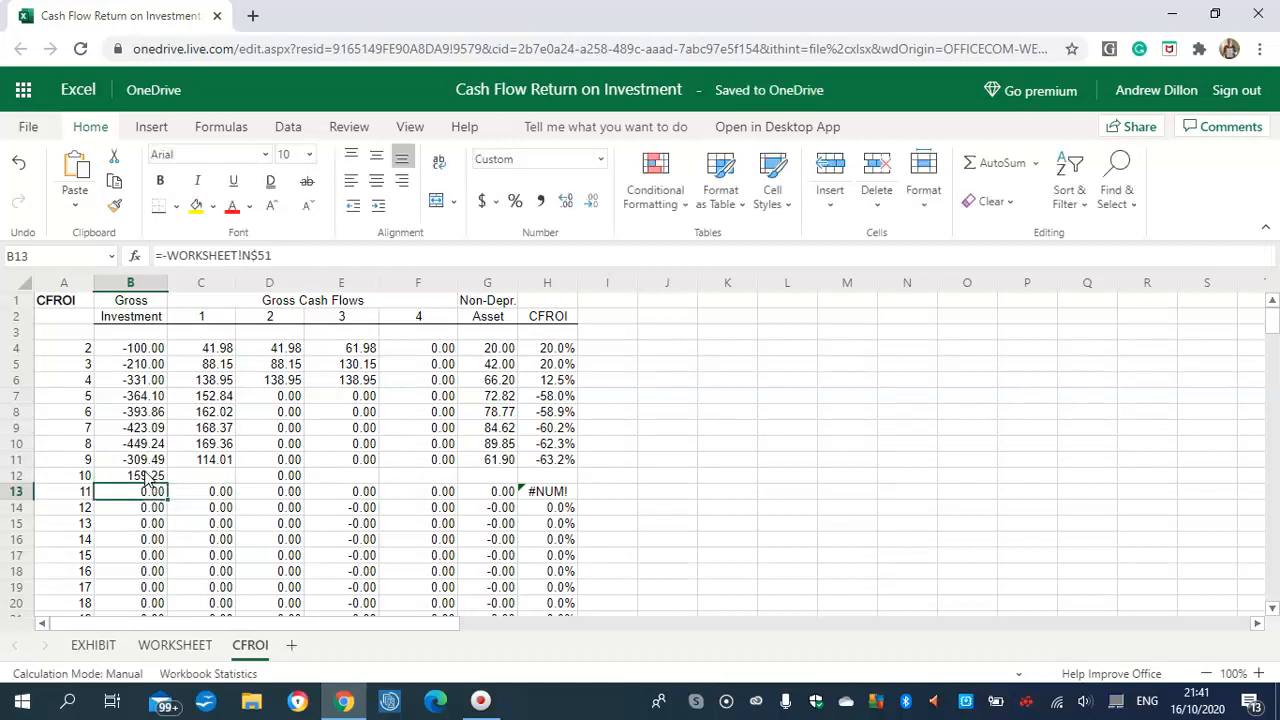
Enter the formula =WORKSHEET!N$38 in cell C12 for the year 10 gross cash flow in period 1.
left_click(226, 476)
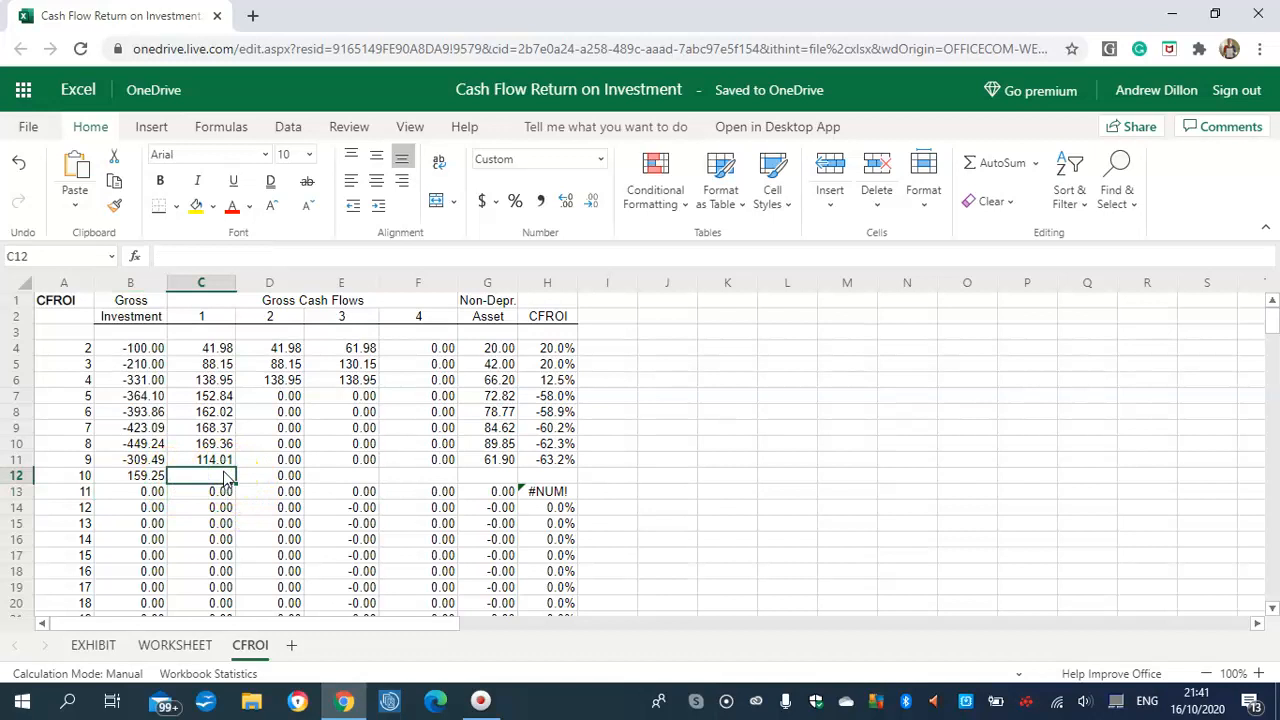
type("=WO")
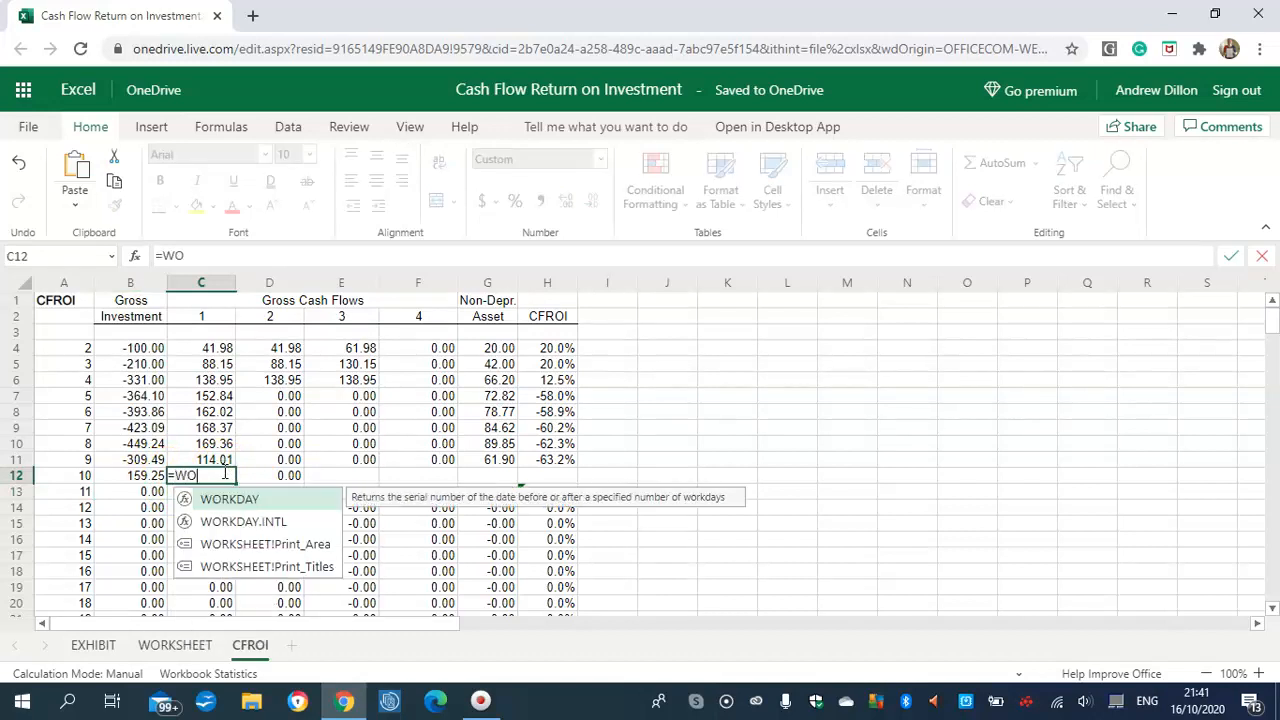
type("RK")
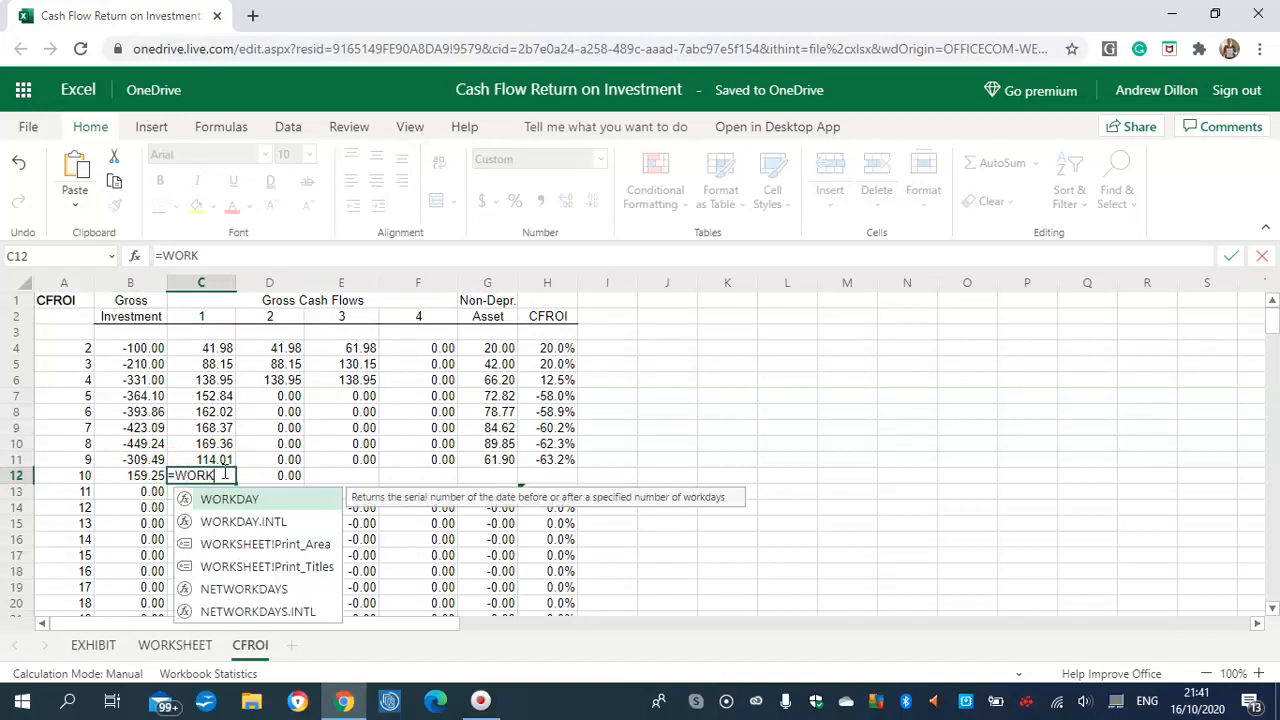
type("SHEET")
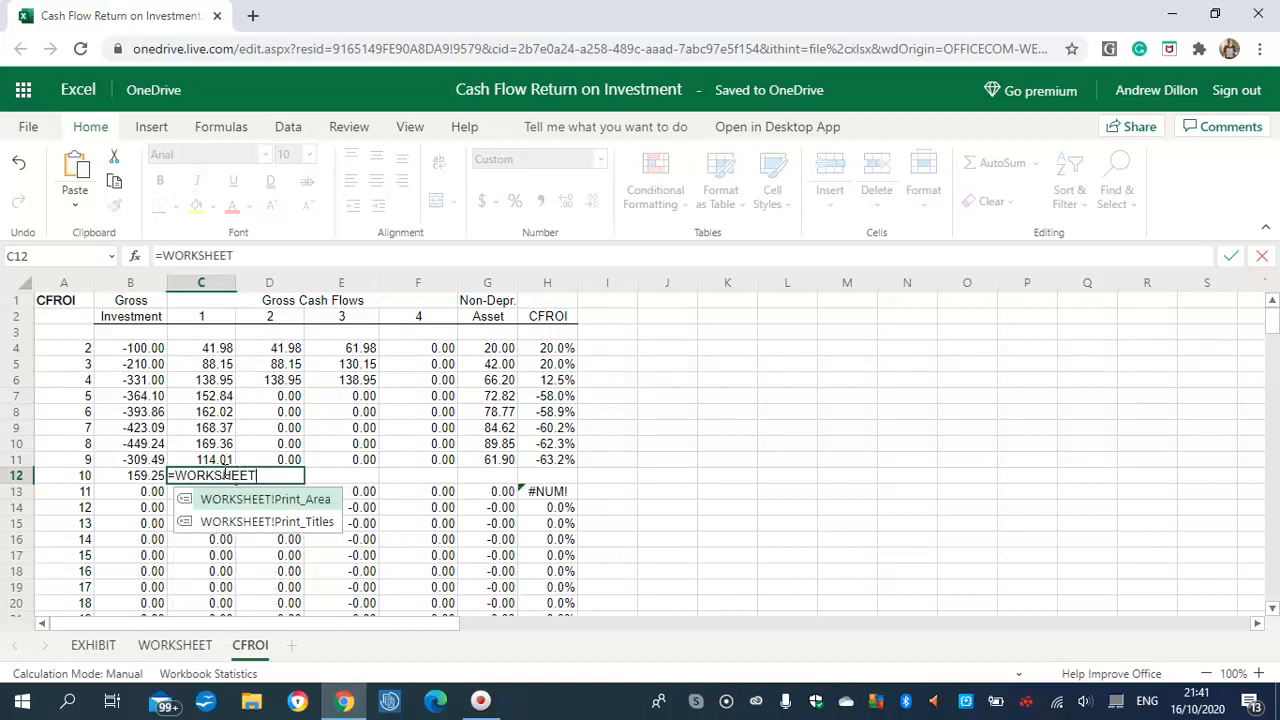
type("!N")
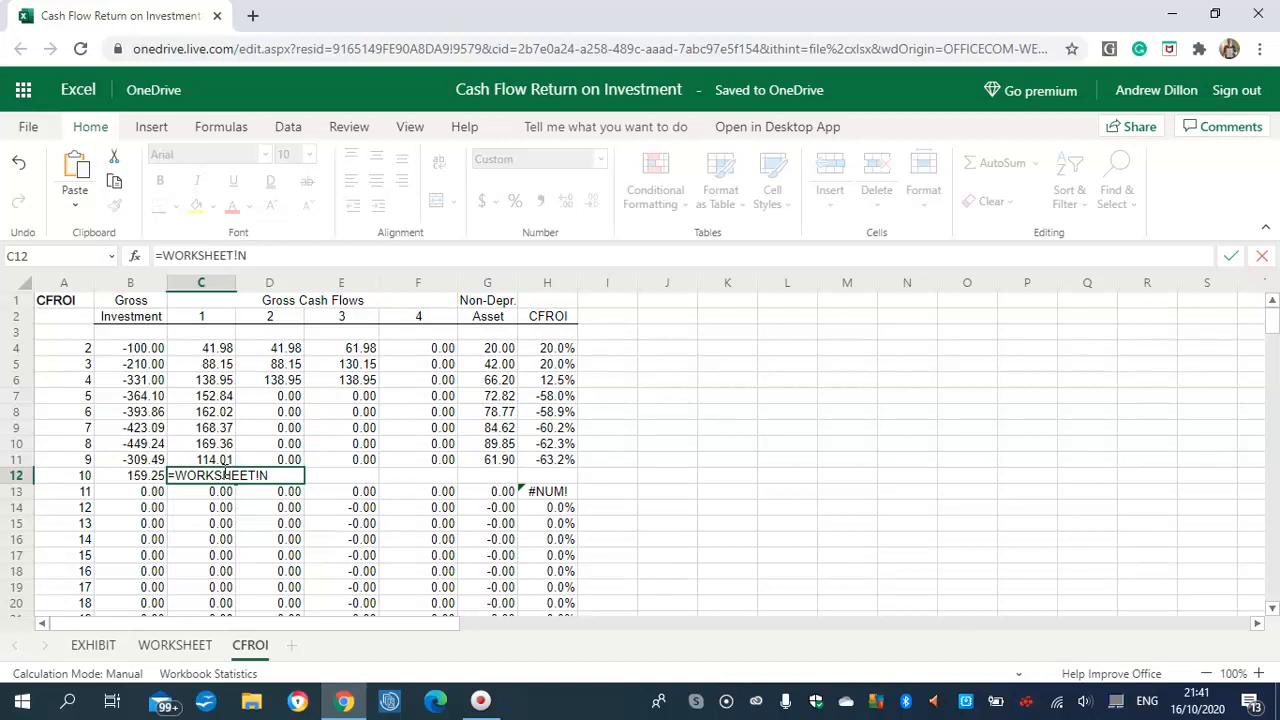
type("$38")
key("Return")
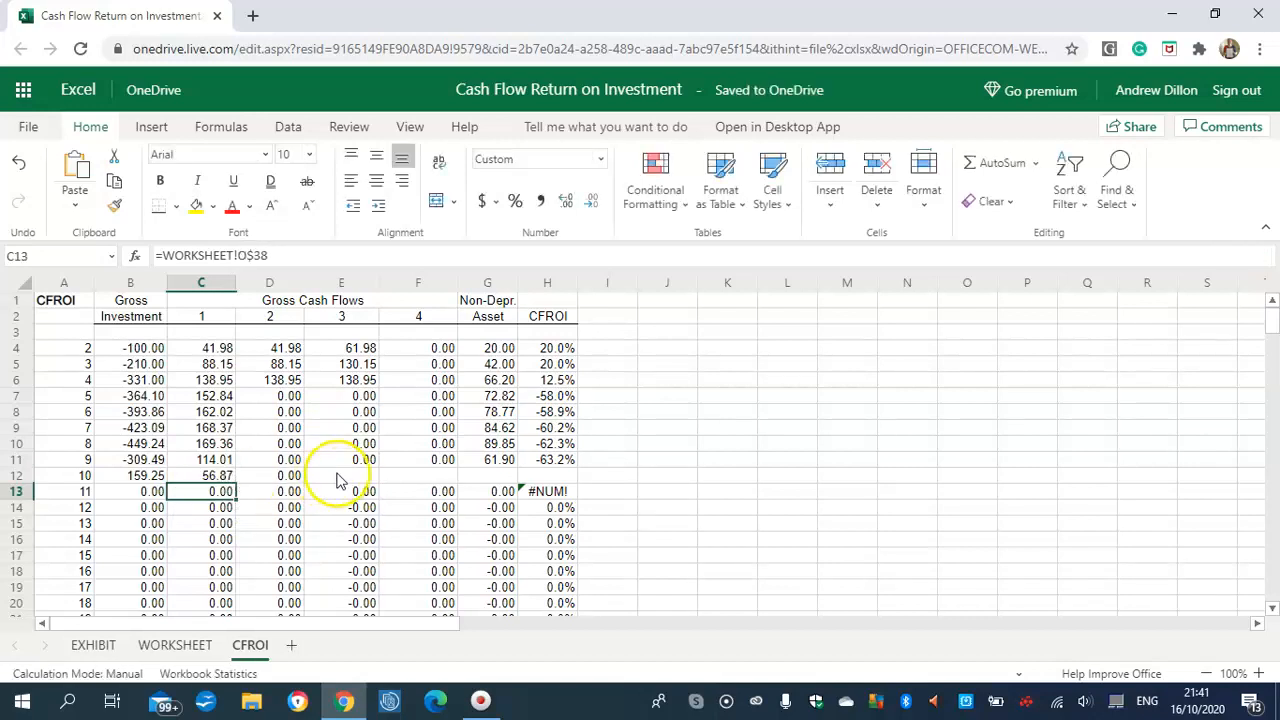
Enter the formula =IF(WORKSHEET!$E$4=3,D12+CFROI!G12,D12) in cell E12 for the year 10 gross cash flow in period 3.
left_click(338, 477)
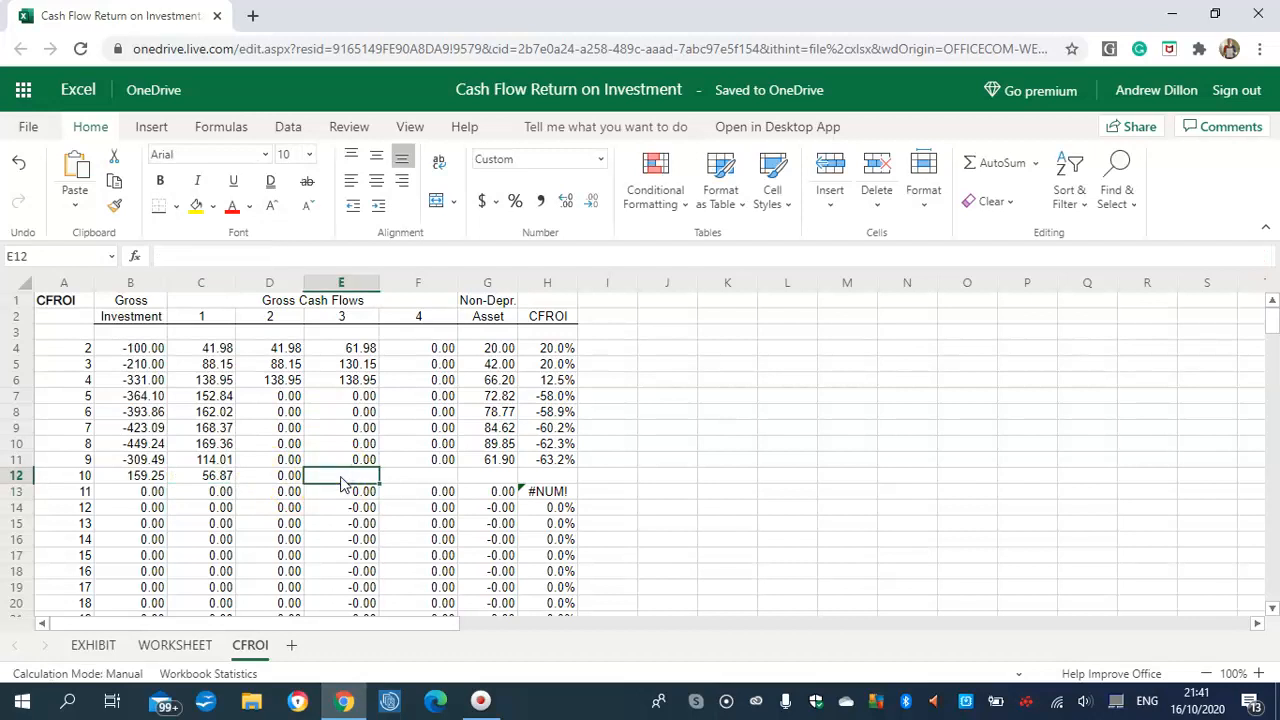
type("=IF")
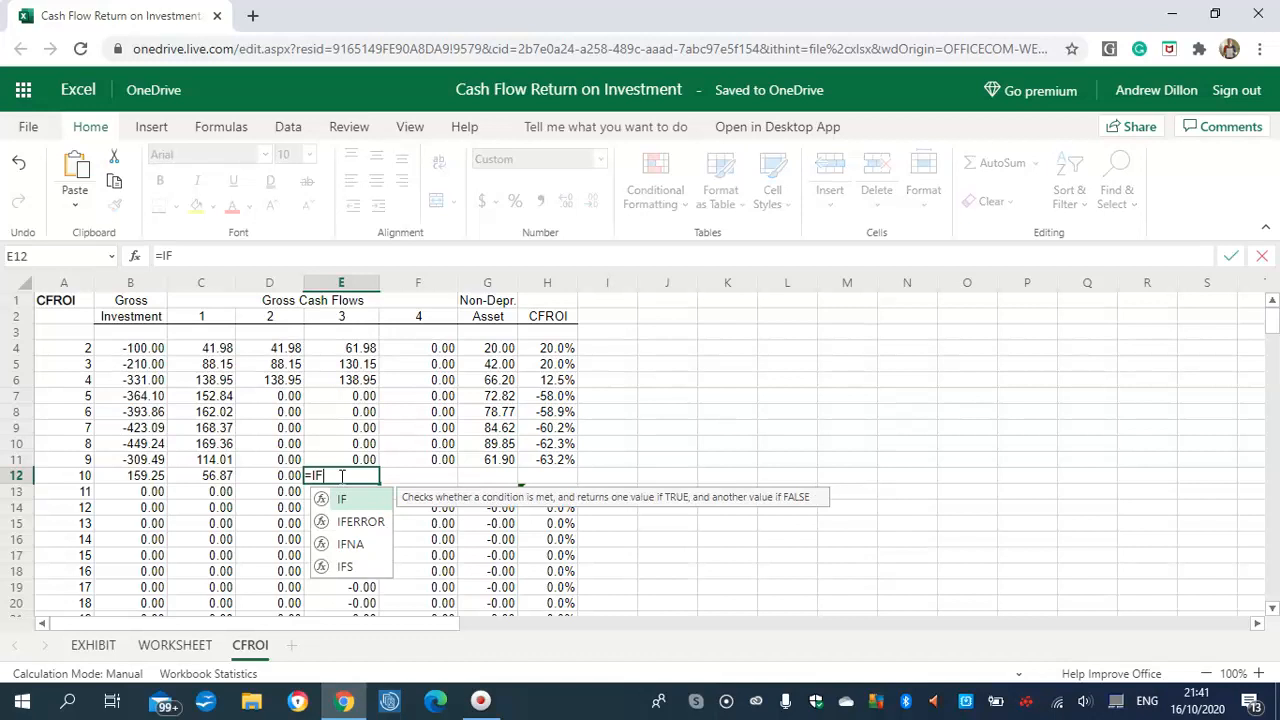
type("(W")
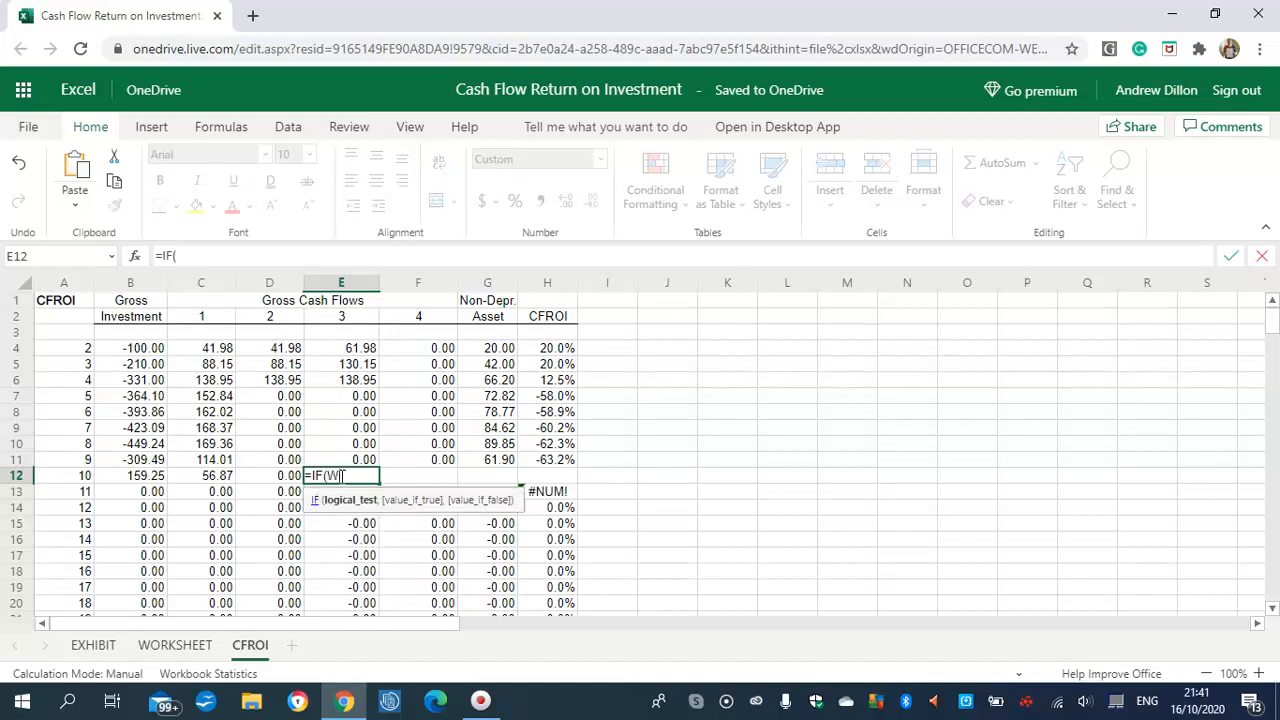
type("ORKSHEET")
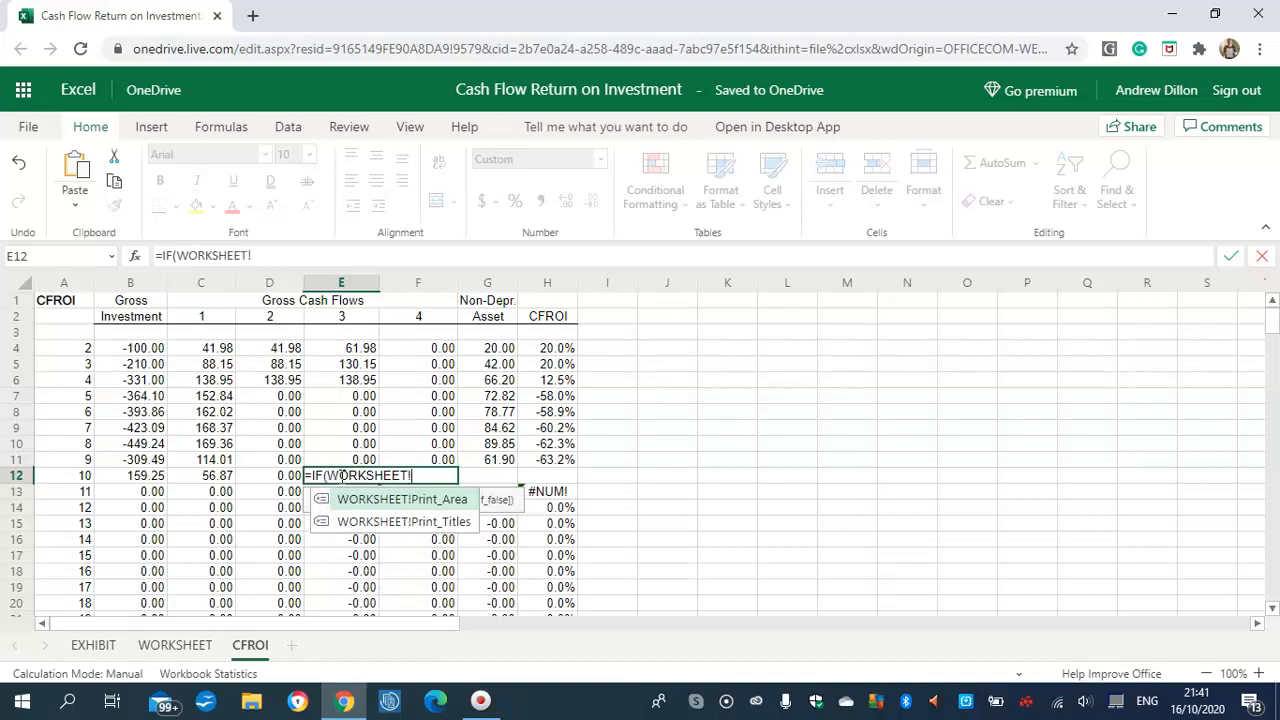
type("!$E$4")
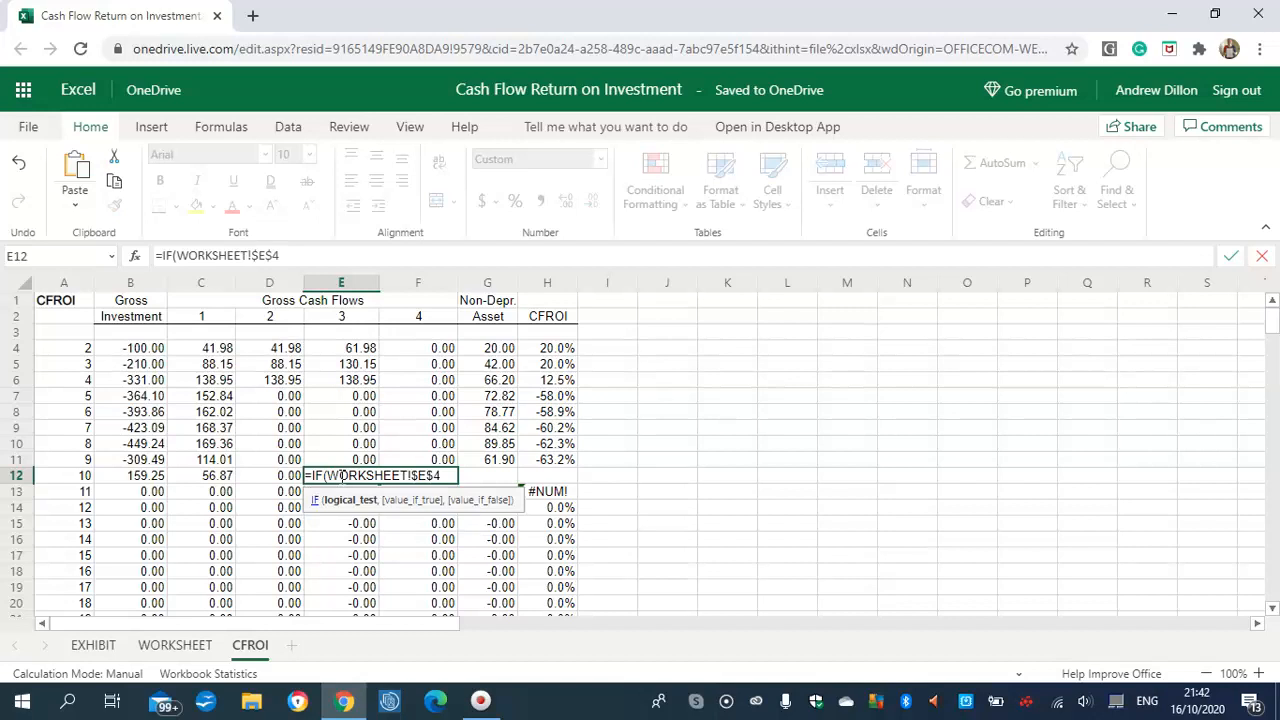
type("=3,")
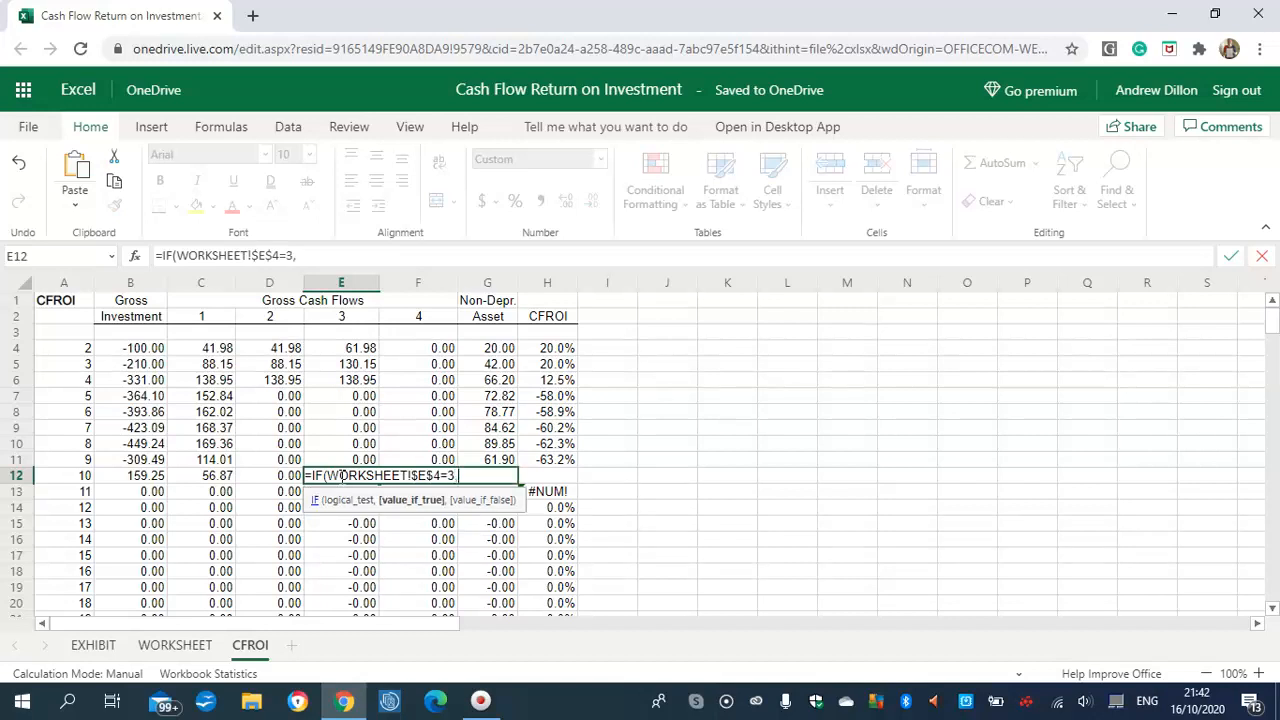
type("D12+C")
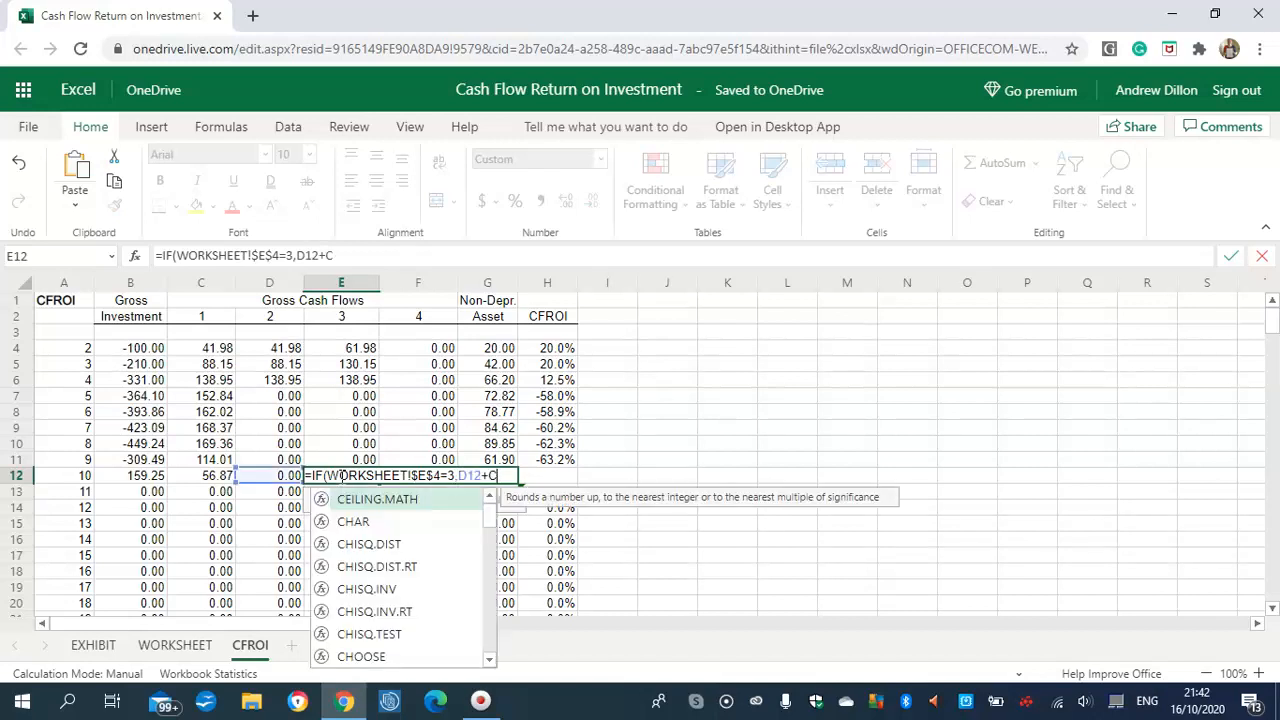
type("FROI!")
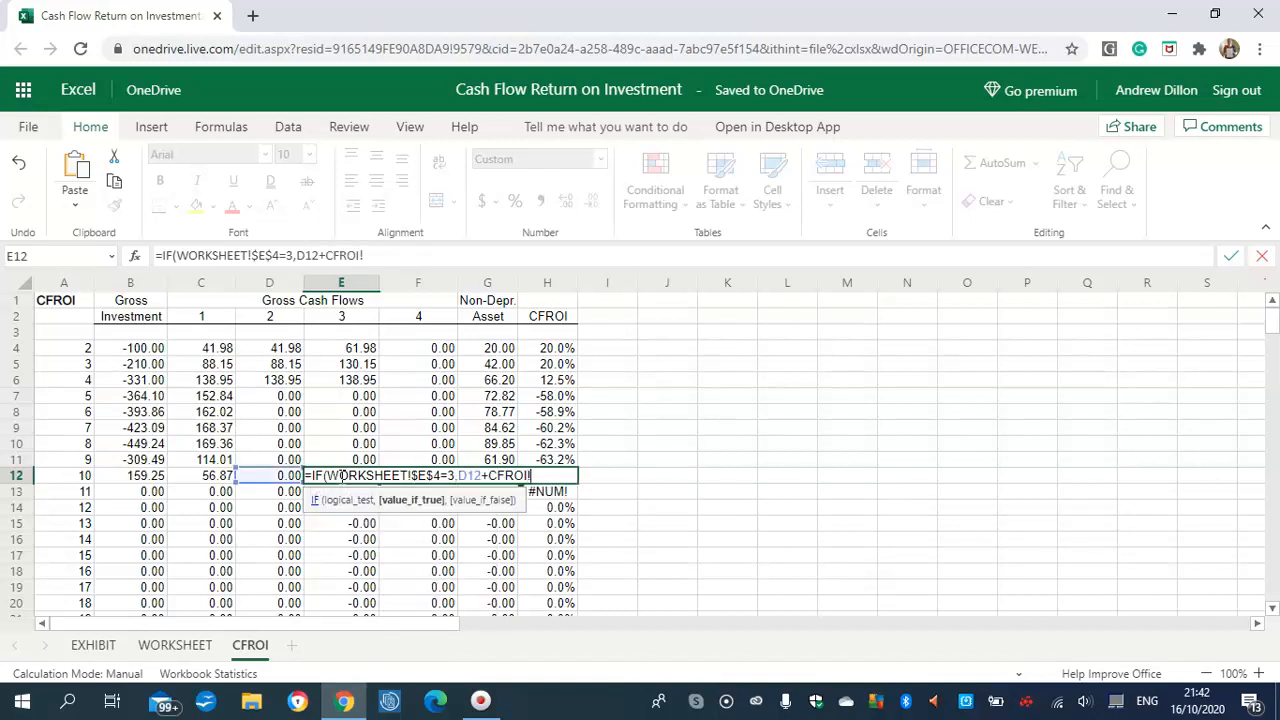
type("G12,D1")
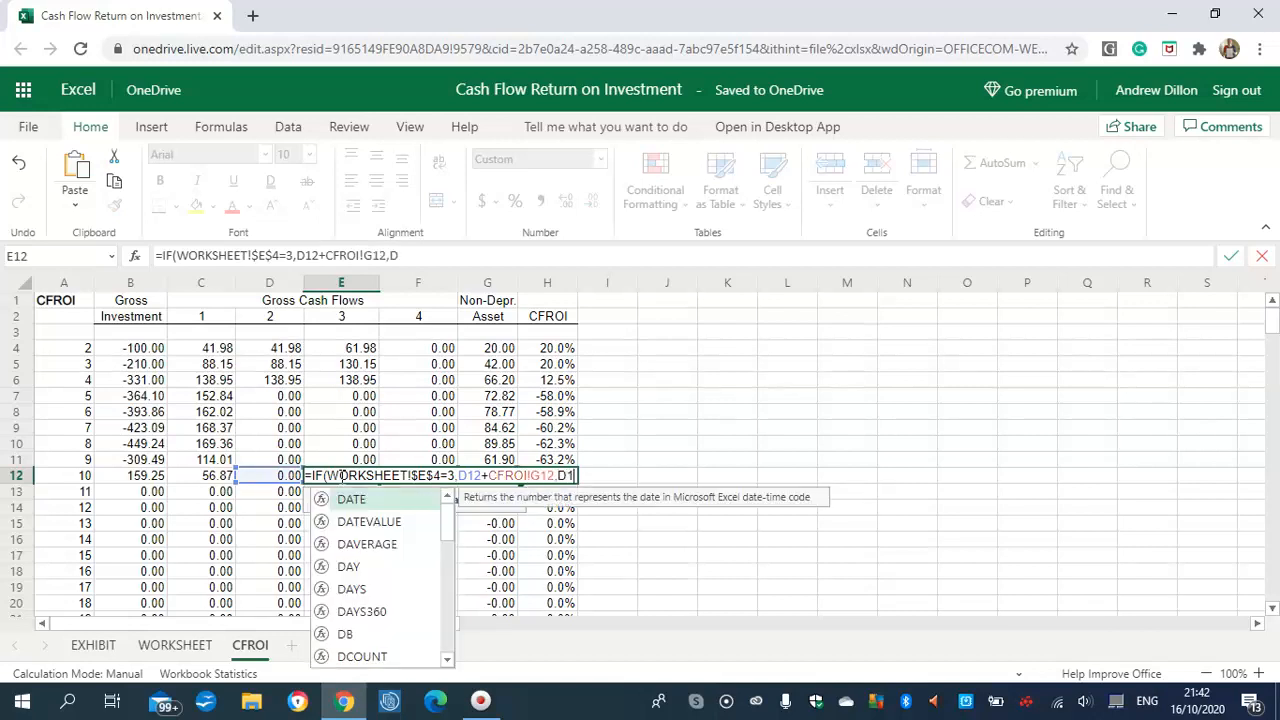
type("2)")
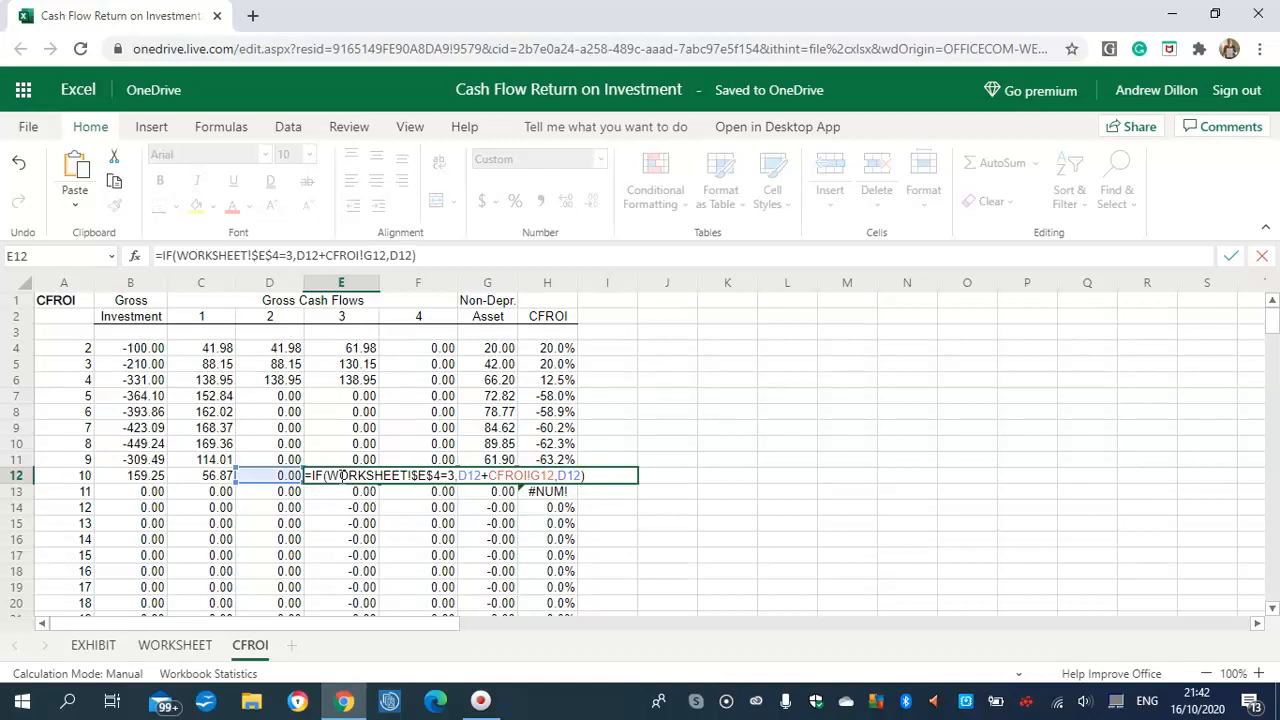
key("Return")
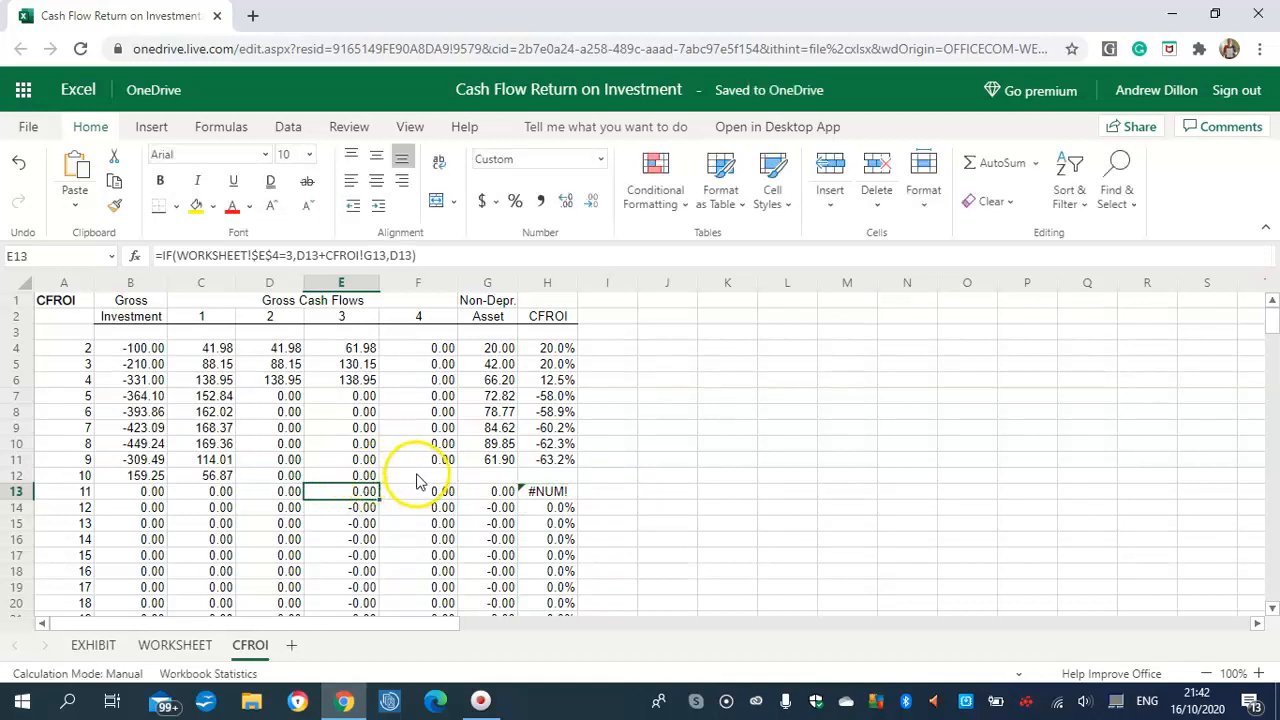
Enter the formula =IF(WORKSHEET!$E$4<4,0,CFROI!E12+CFROI!G12) in cell F12 for the year 10 gross cash flow in period 4.
left_click(420, 476)
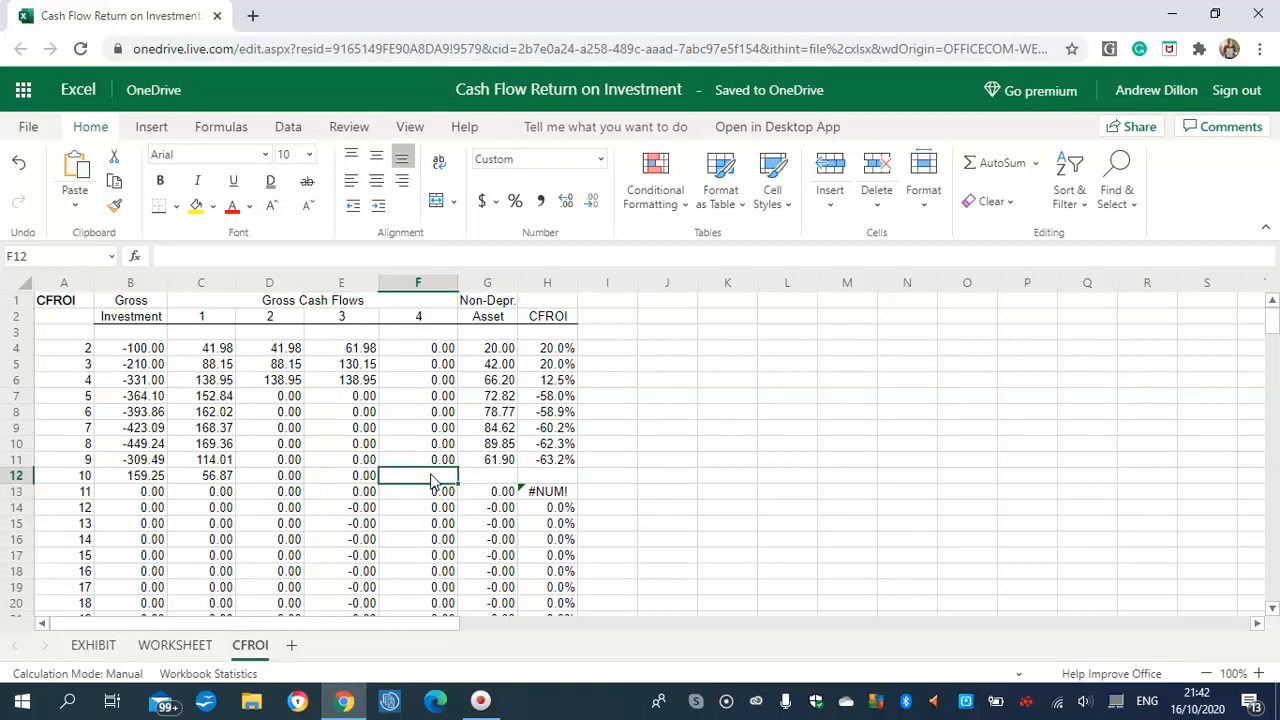
type("=IF")
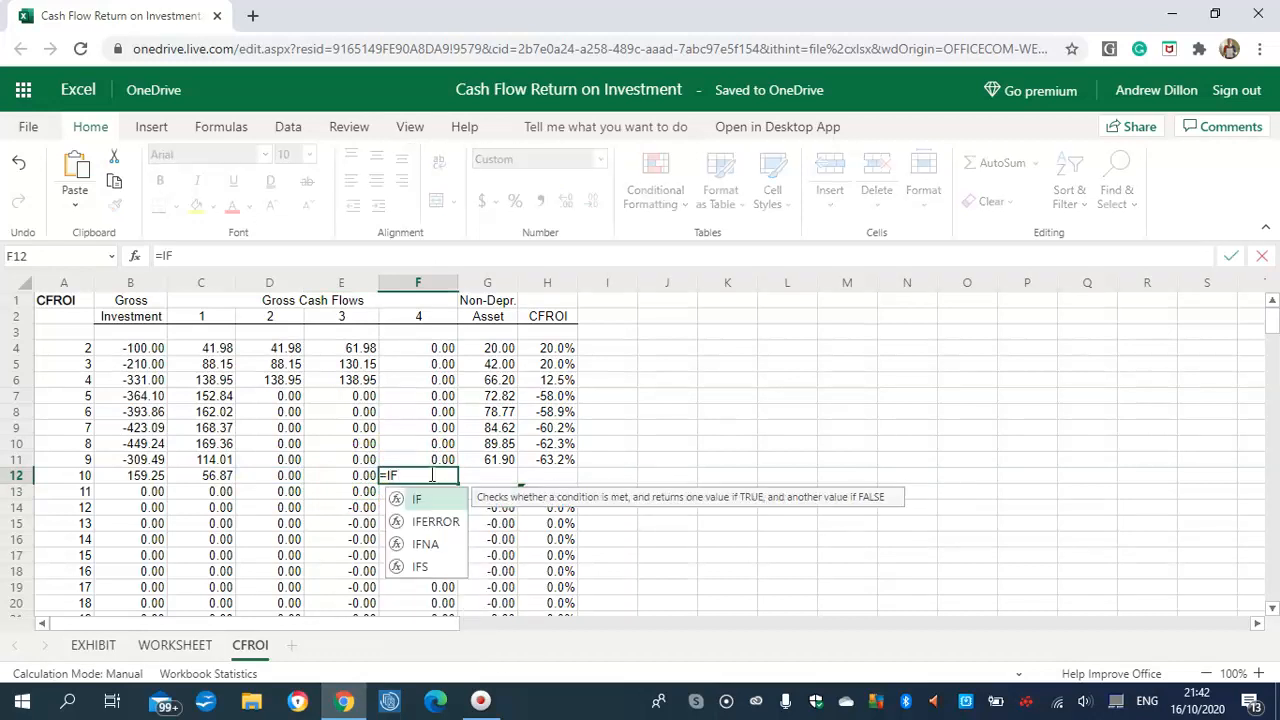
type("(WO")
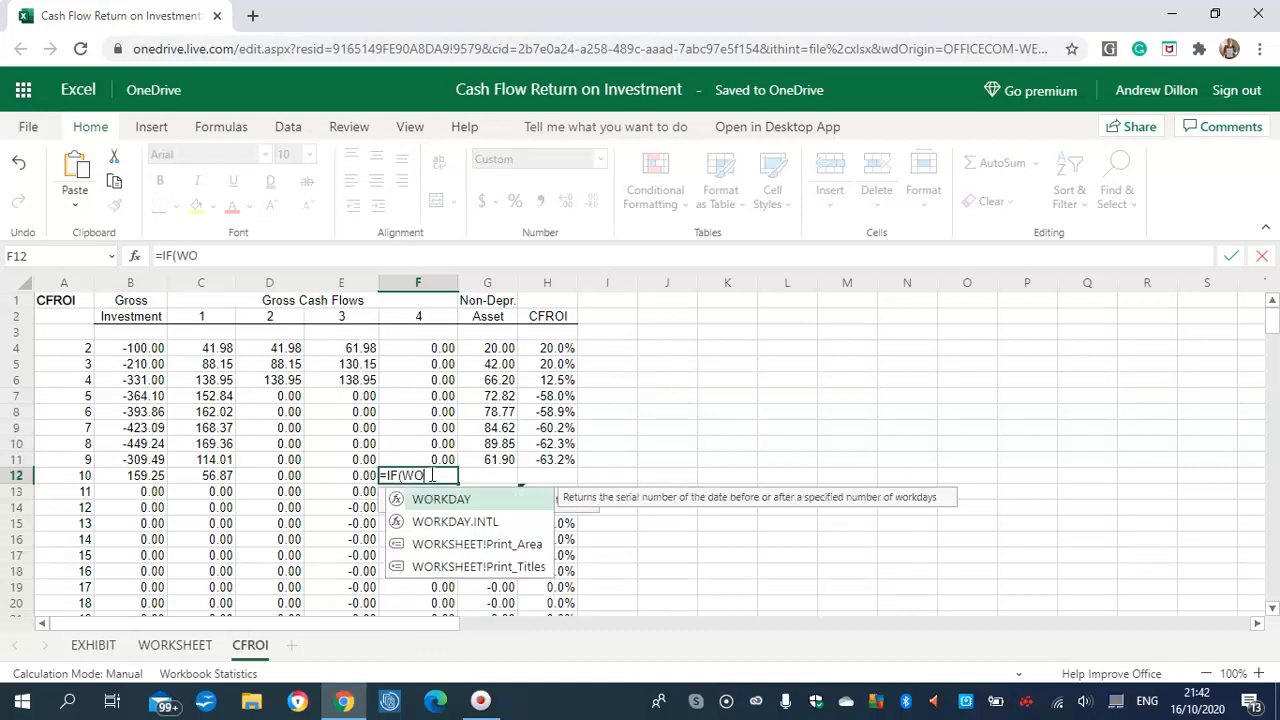
type("RKSHEET")
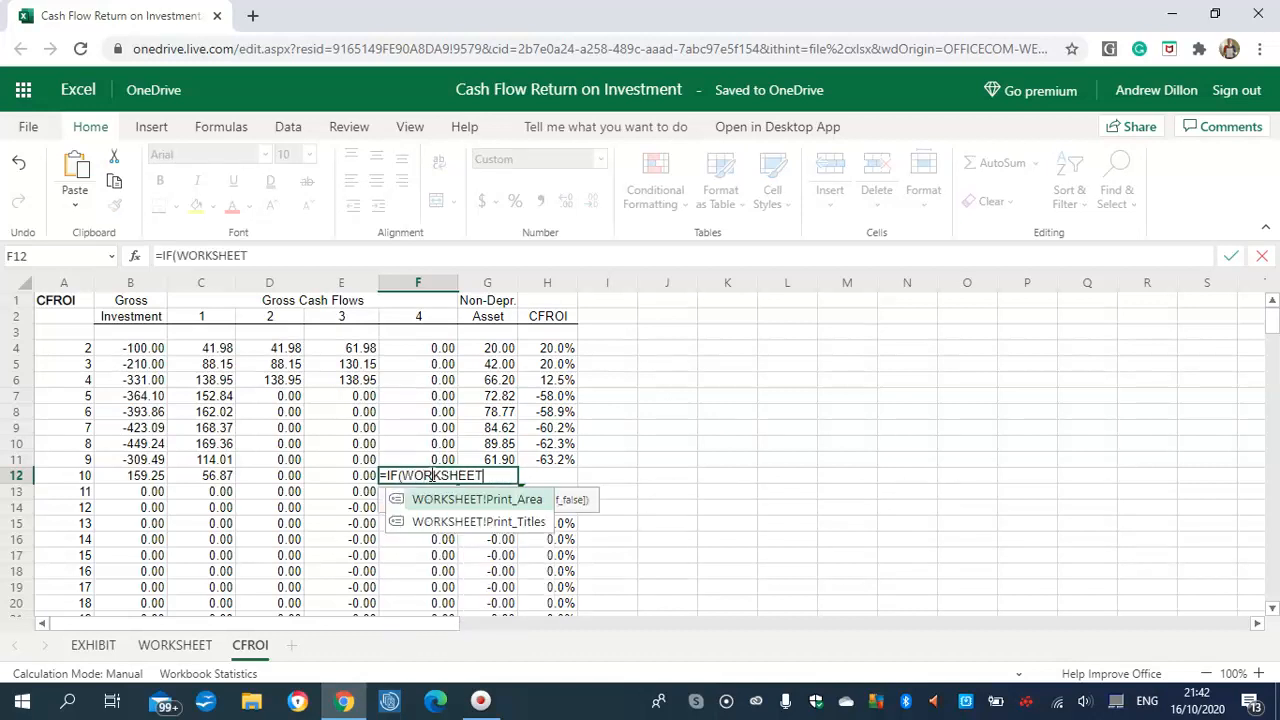
type("!$E")
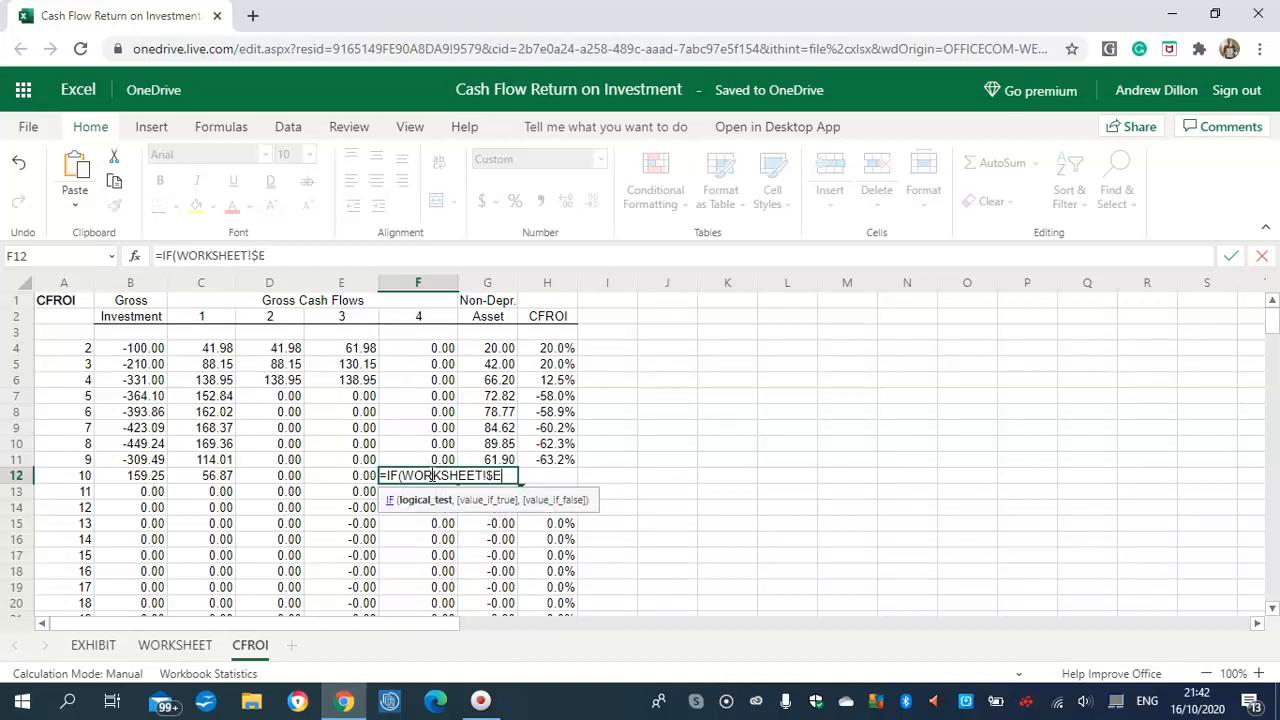
type("$4<4,0,")
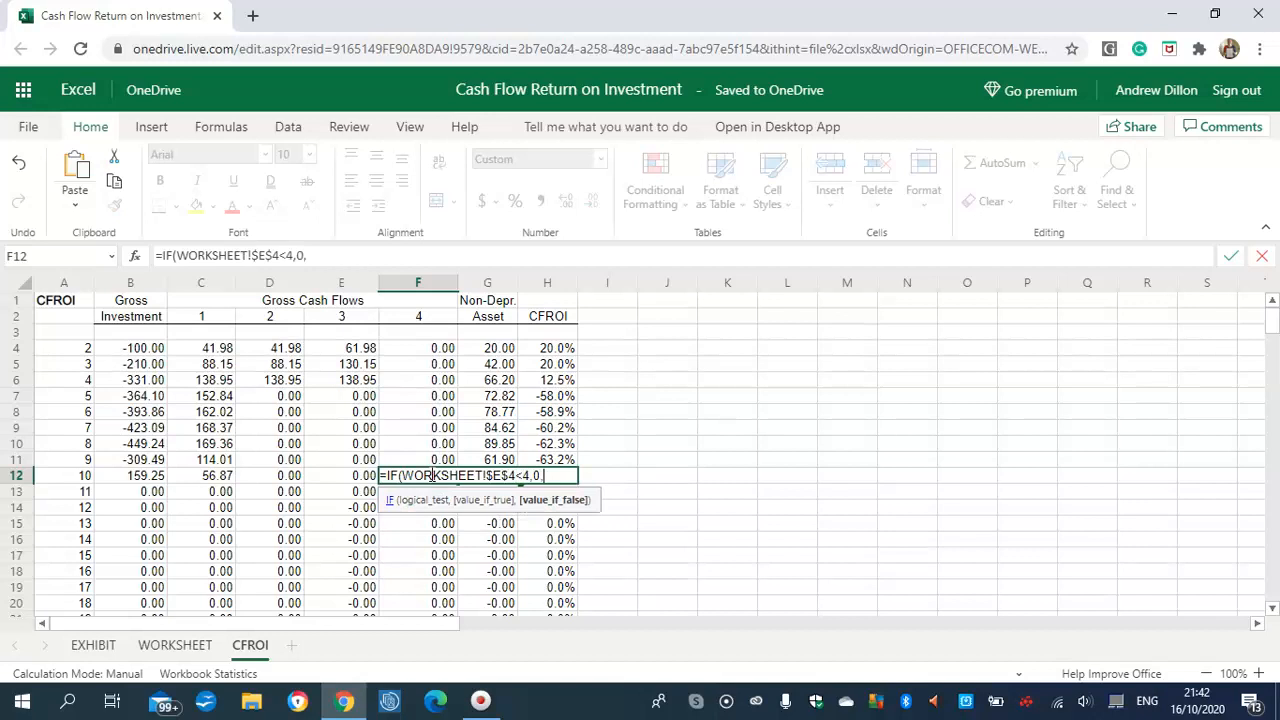
type("CFROI")
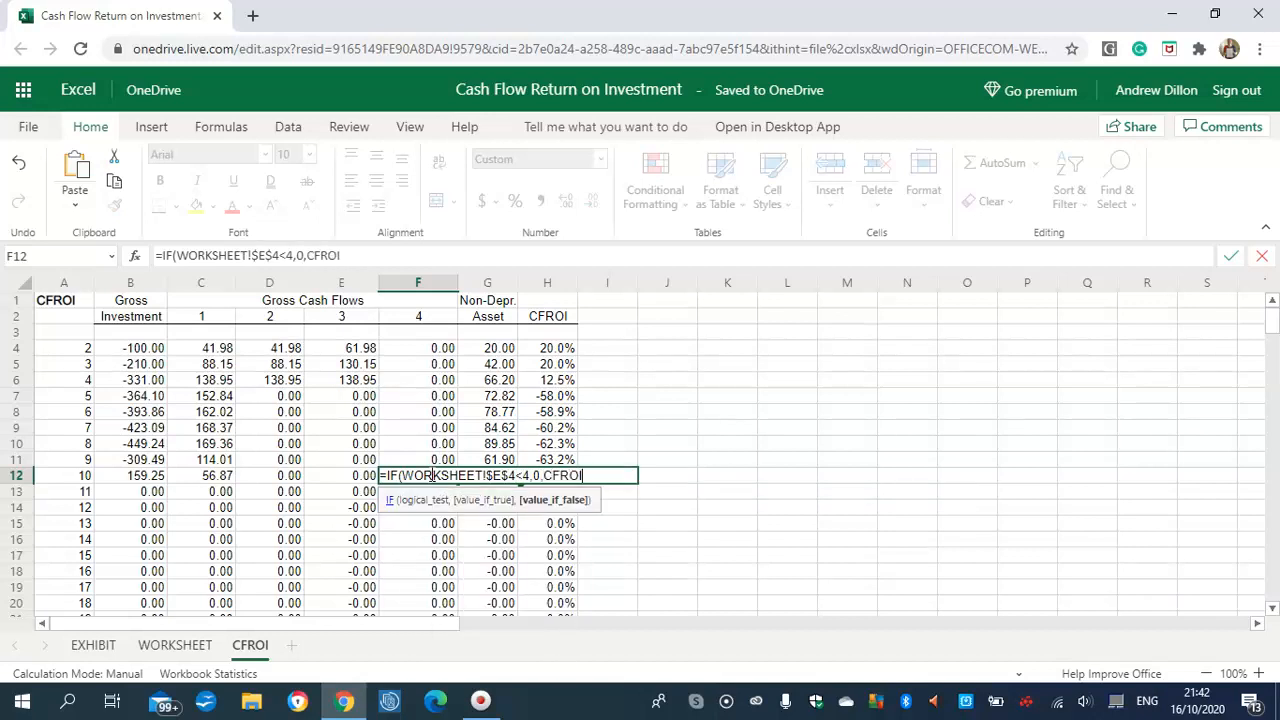
type("!E12")
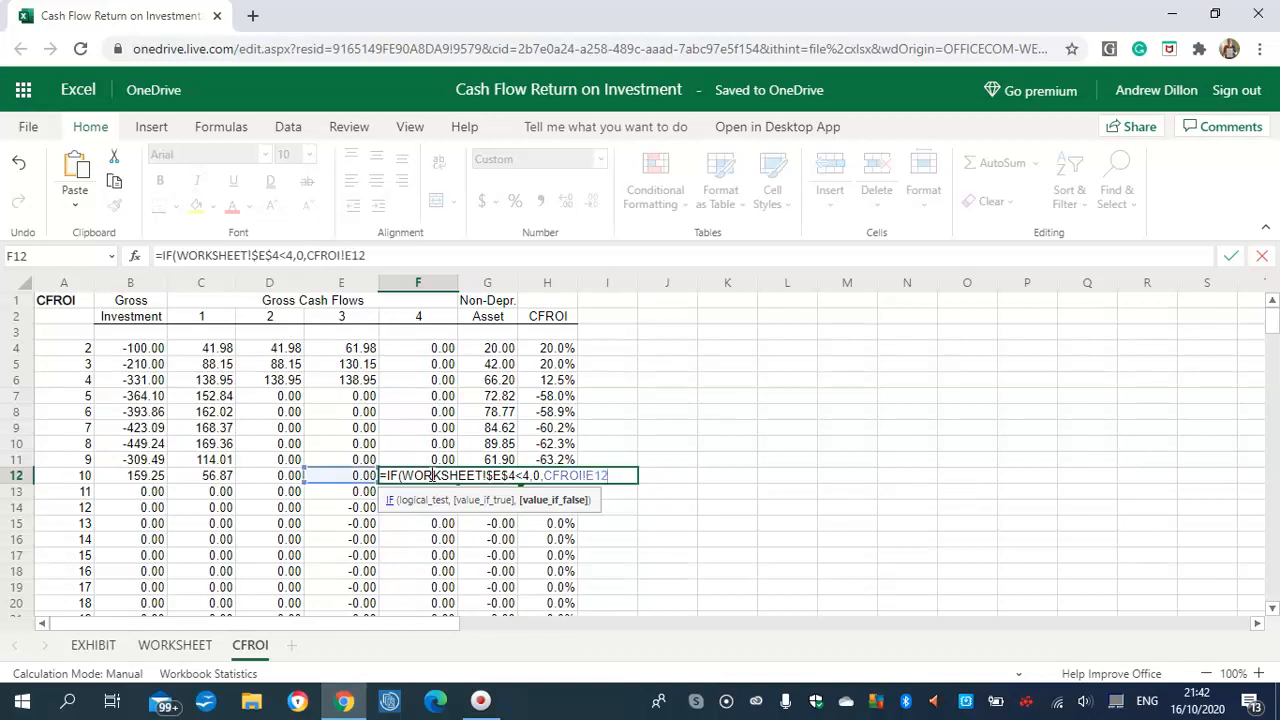
type("+CF")
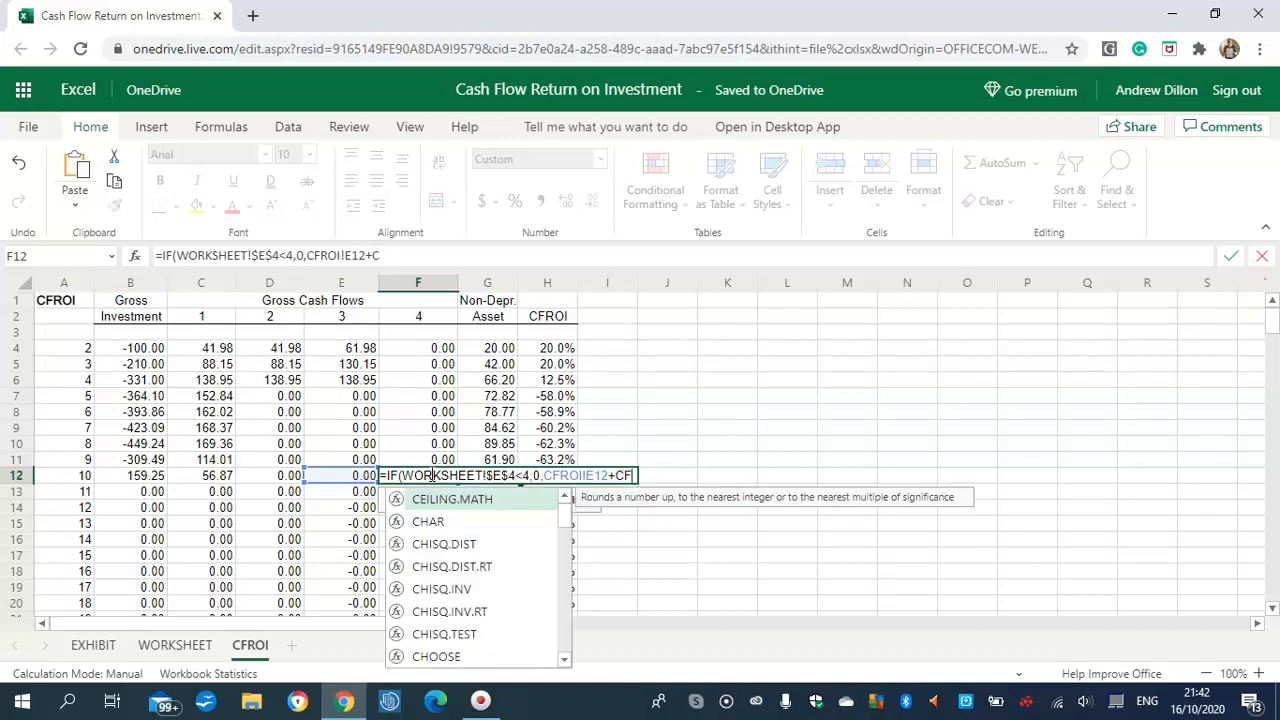
type("ROI!")
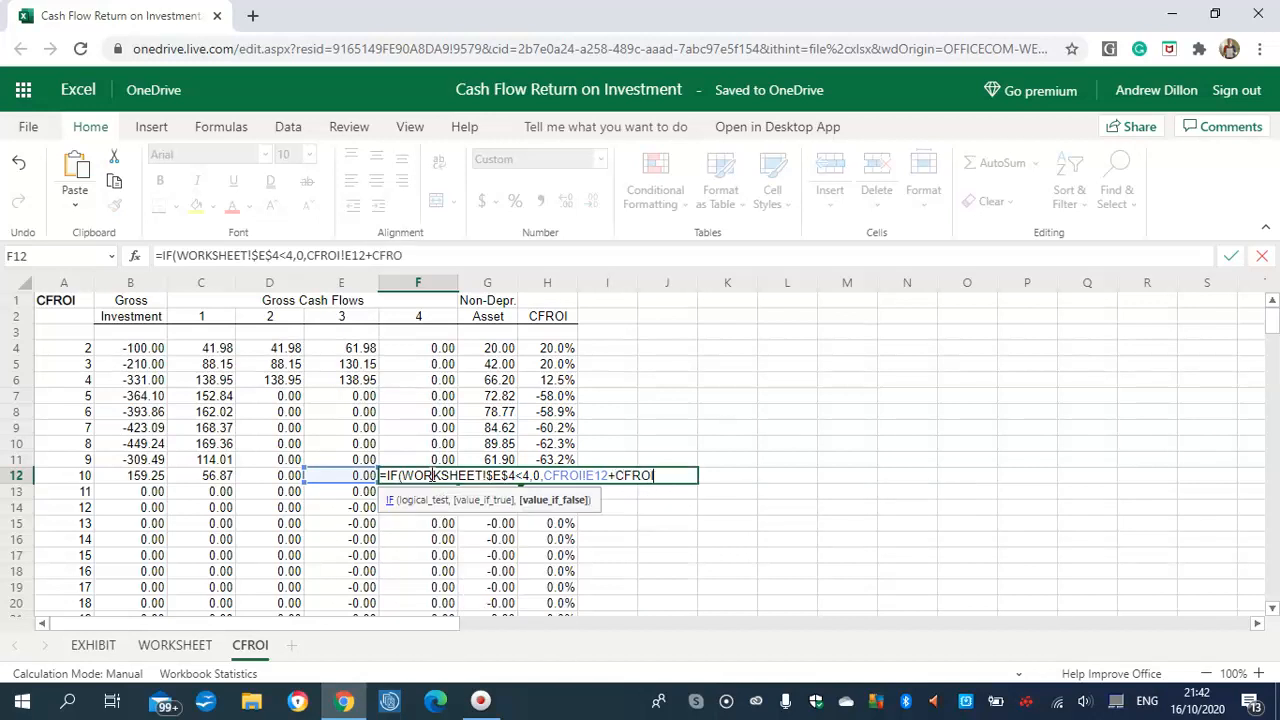
type("G12)")
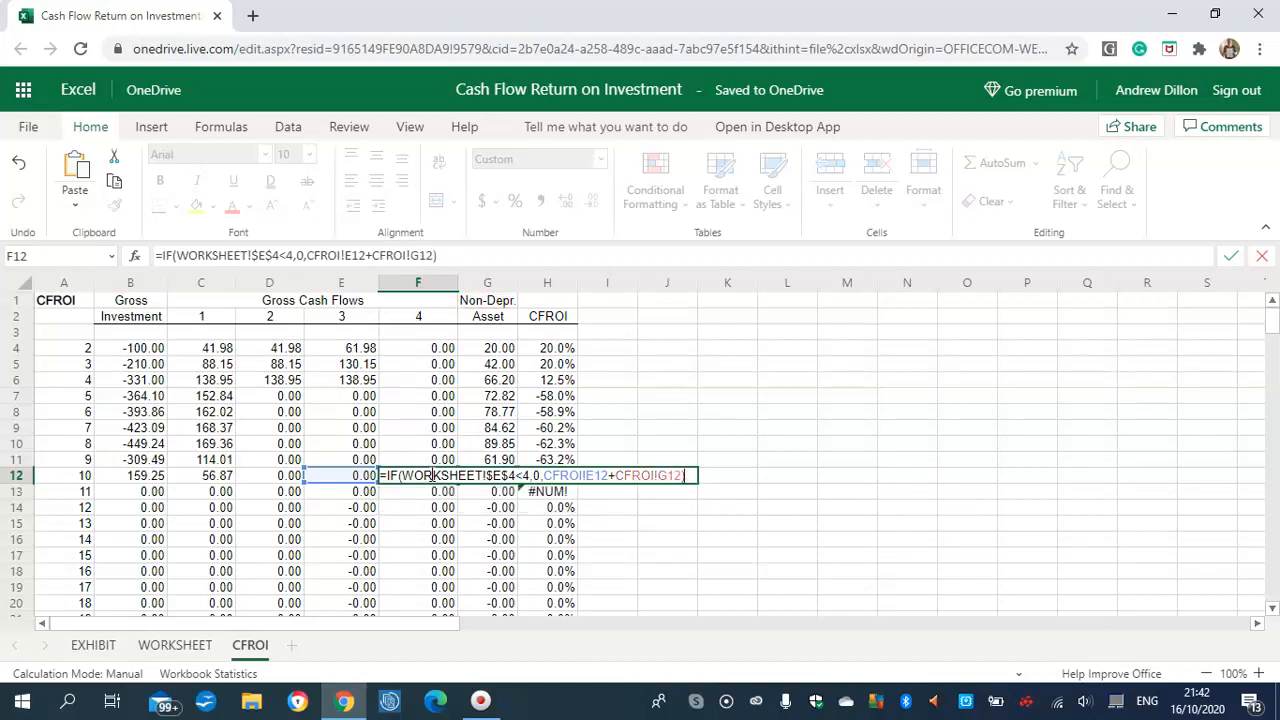
key("Return")
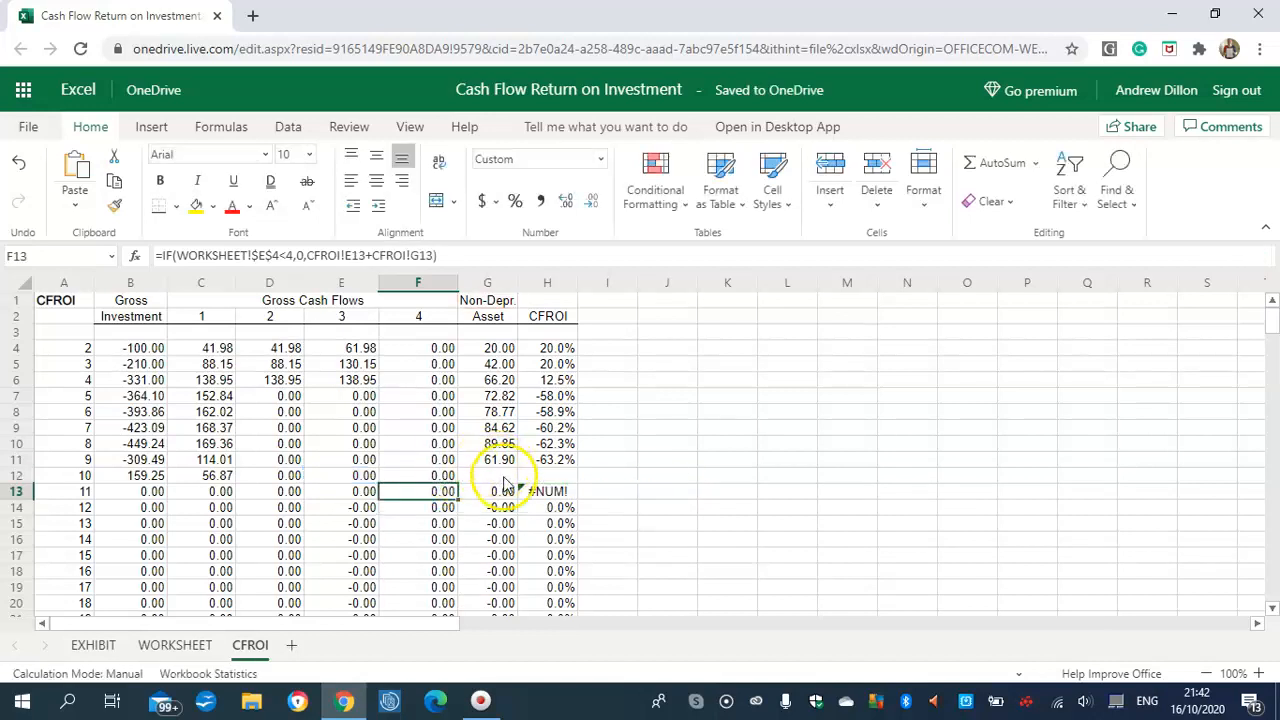
Fill the year 10 non-depreciating asset cell G12 with the formula =WORKSHEET!M$50.
left_click(504, 478)
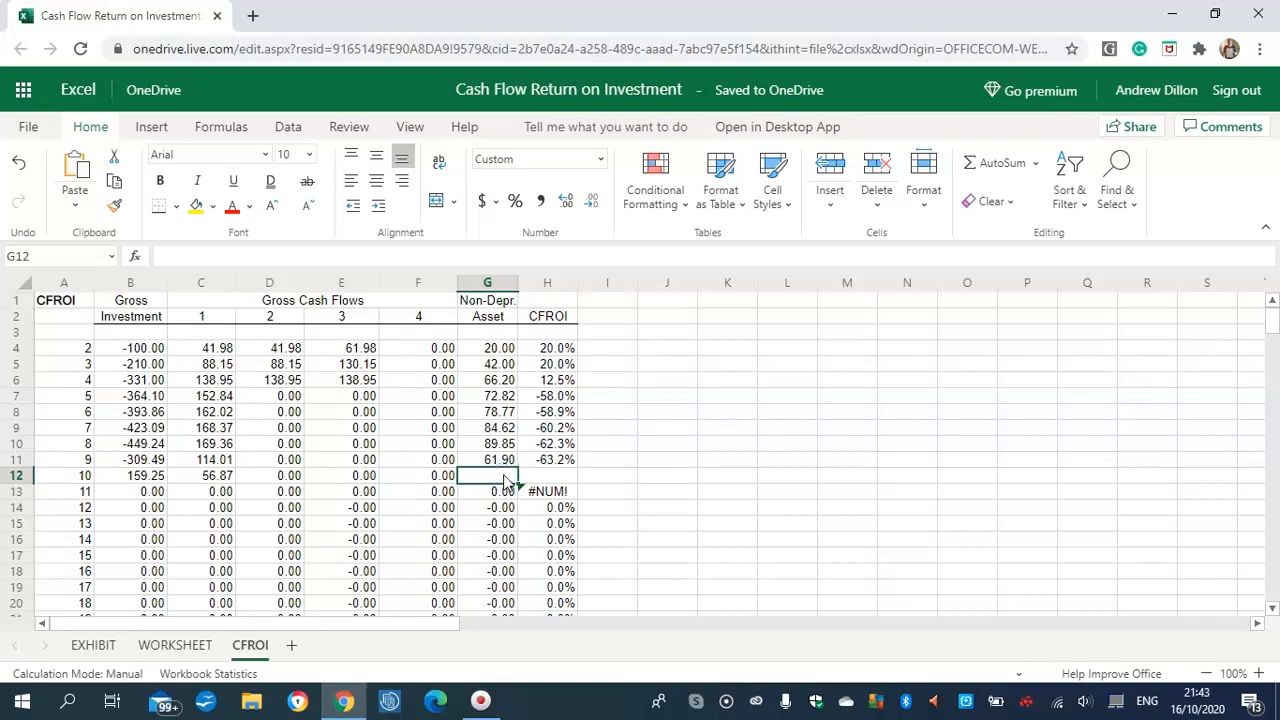
type("=")
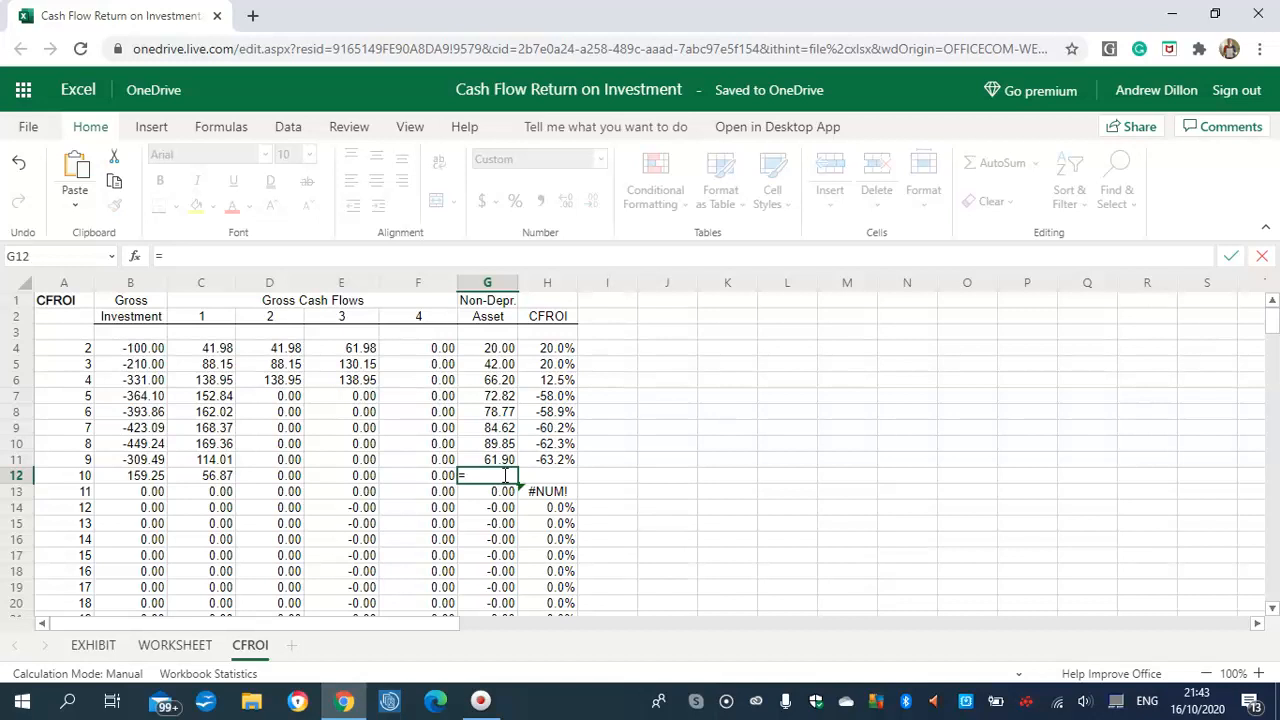
type("WORKSHEET")
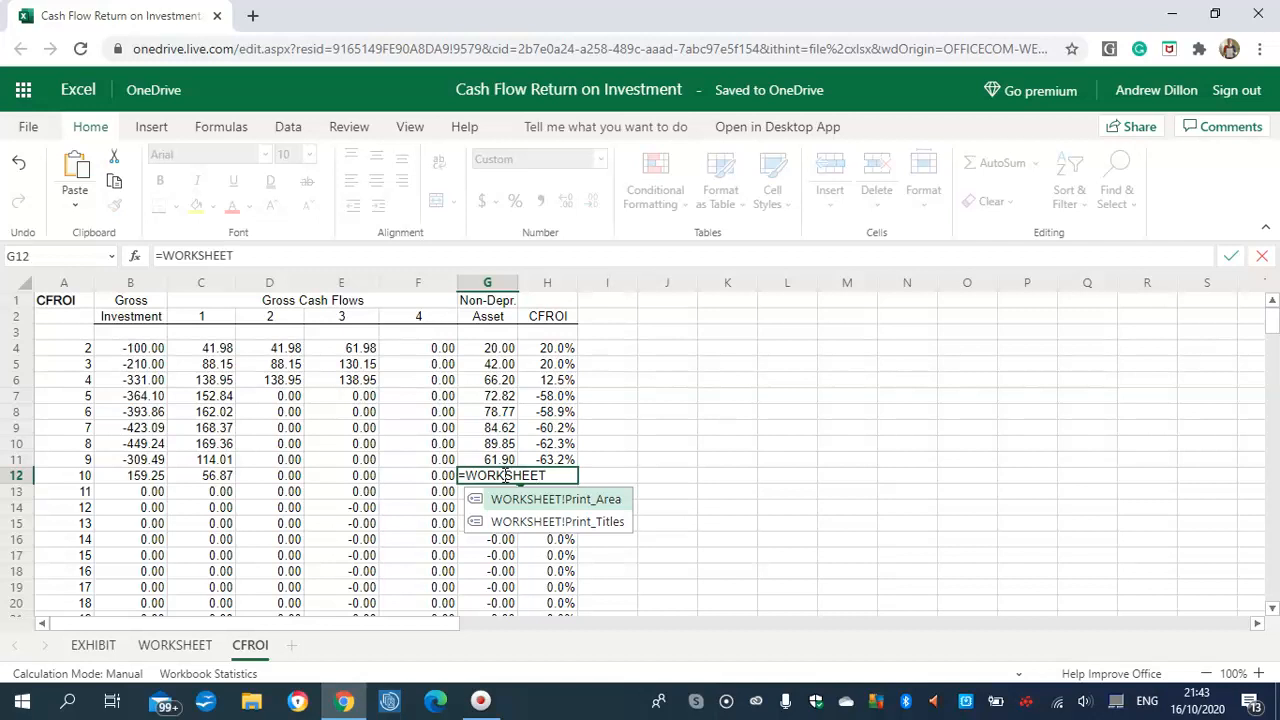
type("!M$50")
key("Return")
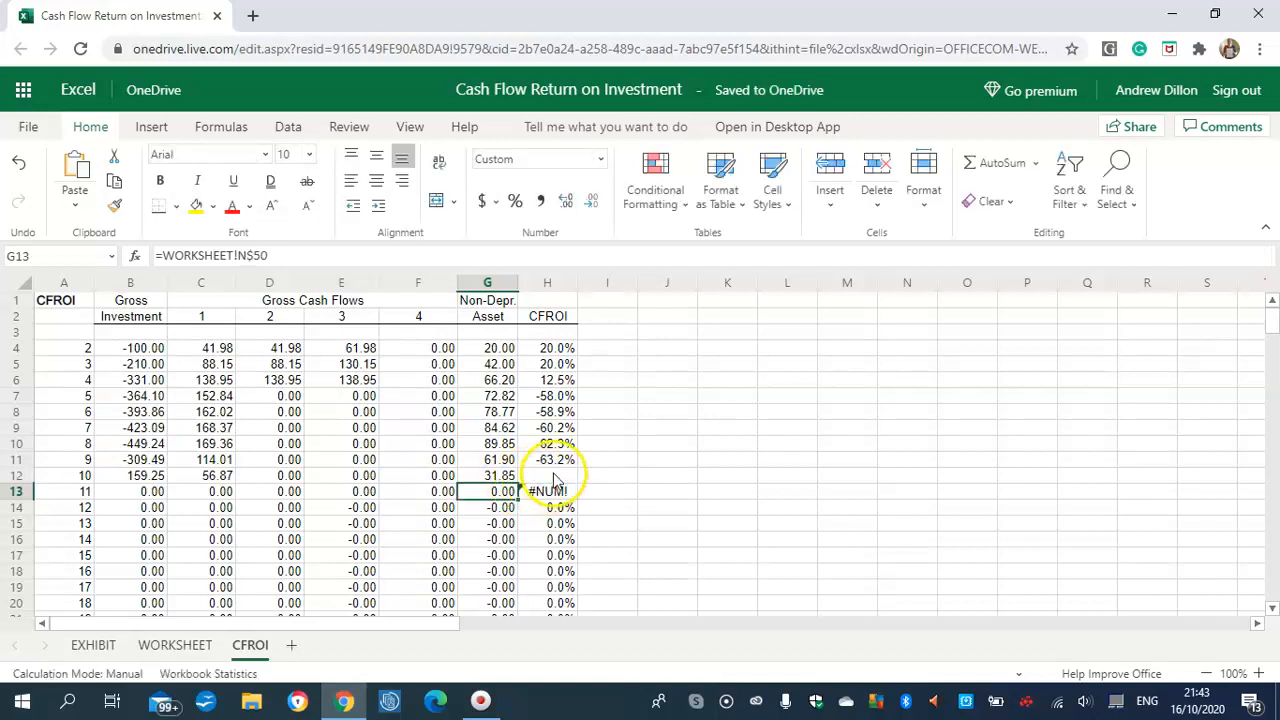
Calculate the year 10 CFROI in cell H12 with the formula =IRR(B12:F12).
left_click(555, 478)
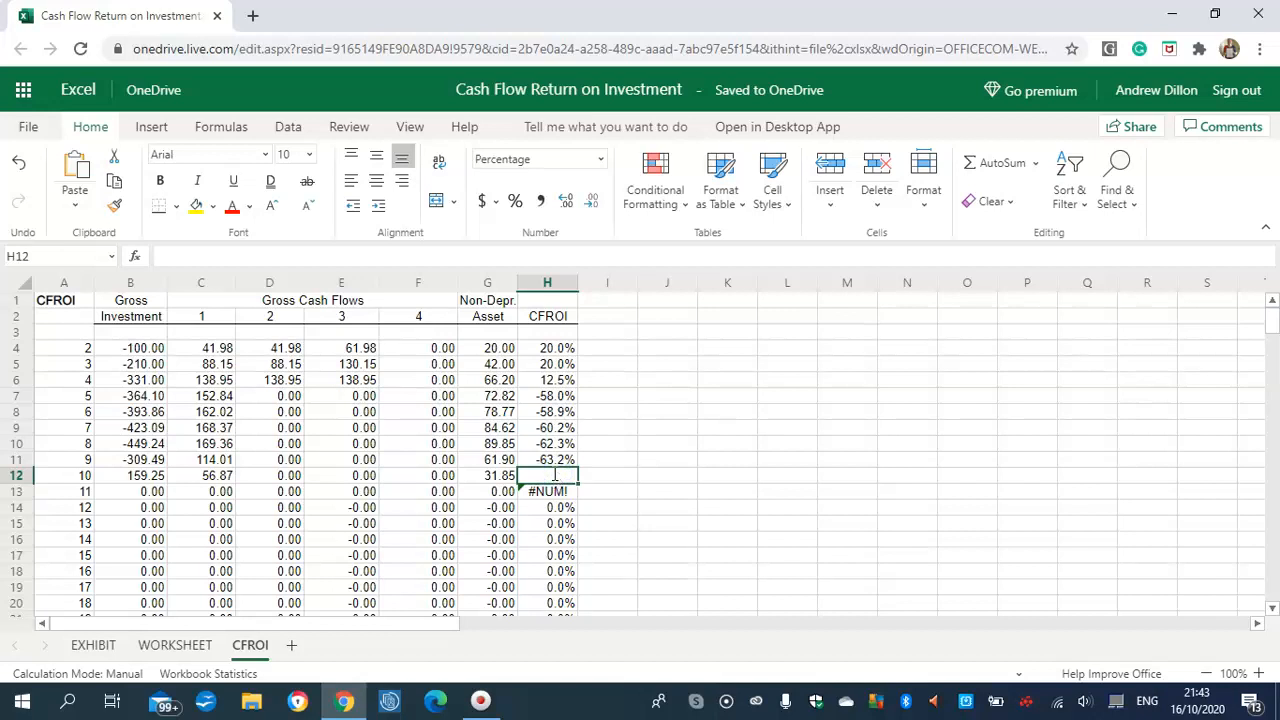
type("=IR")
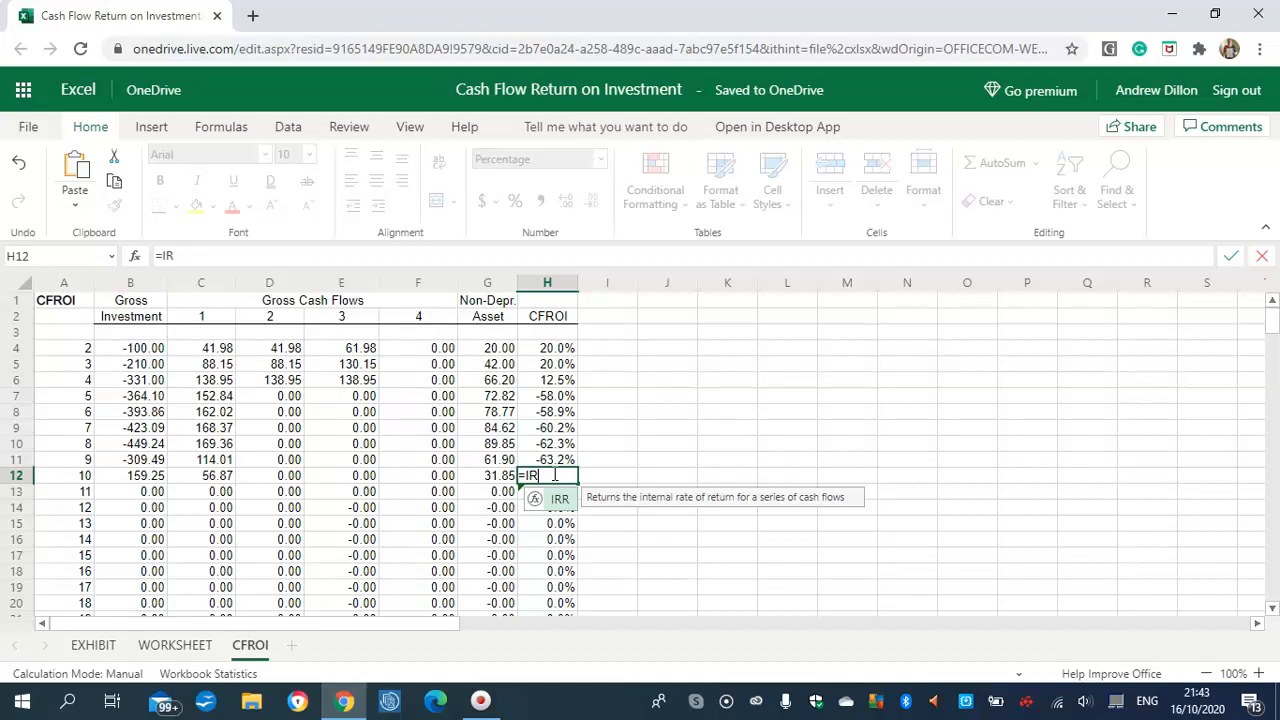
type("R")
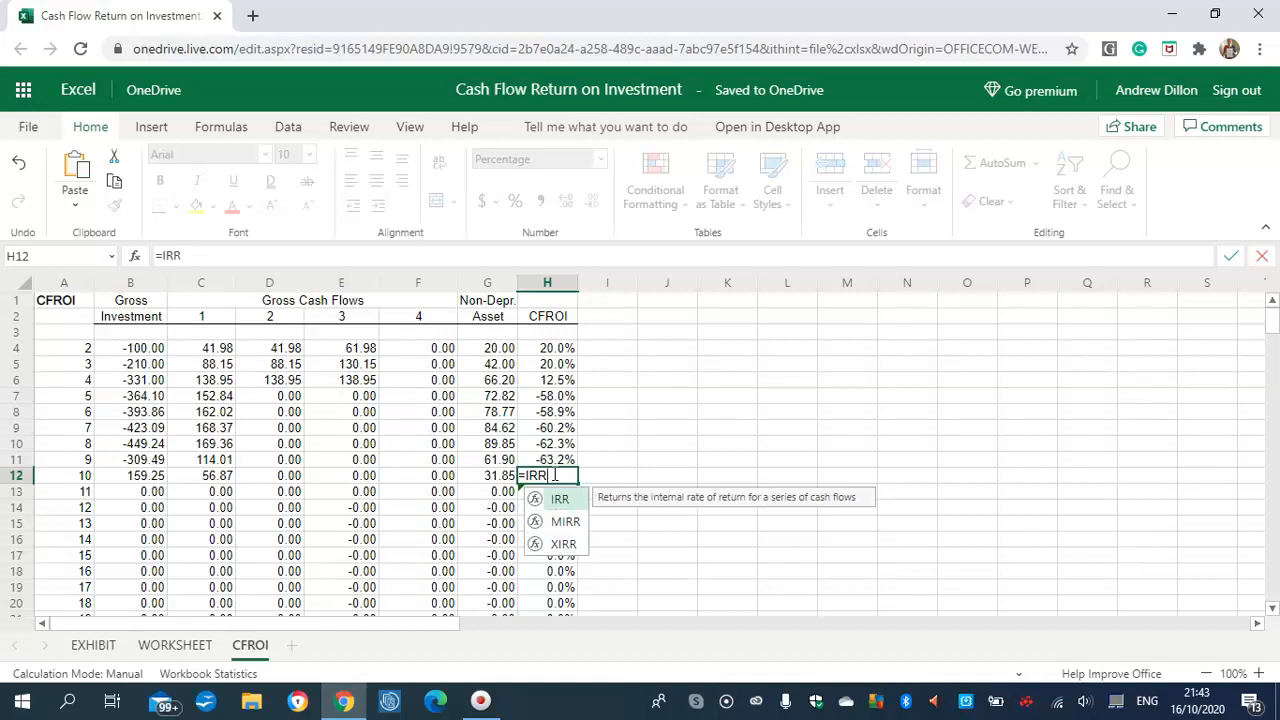
type("(")
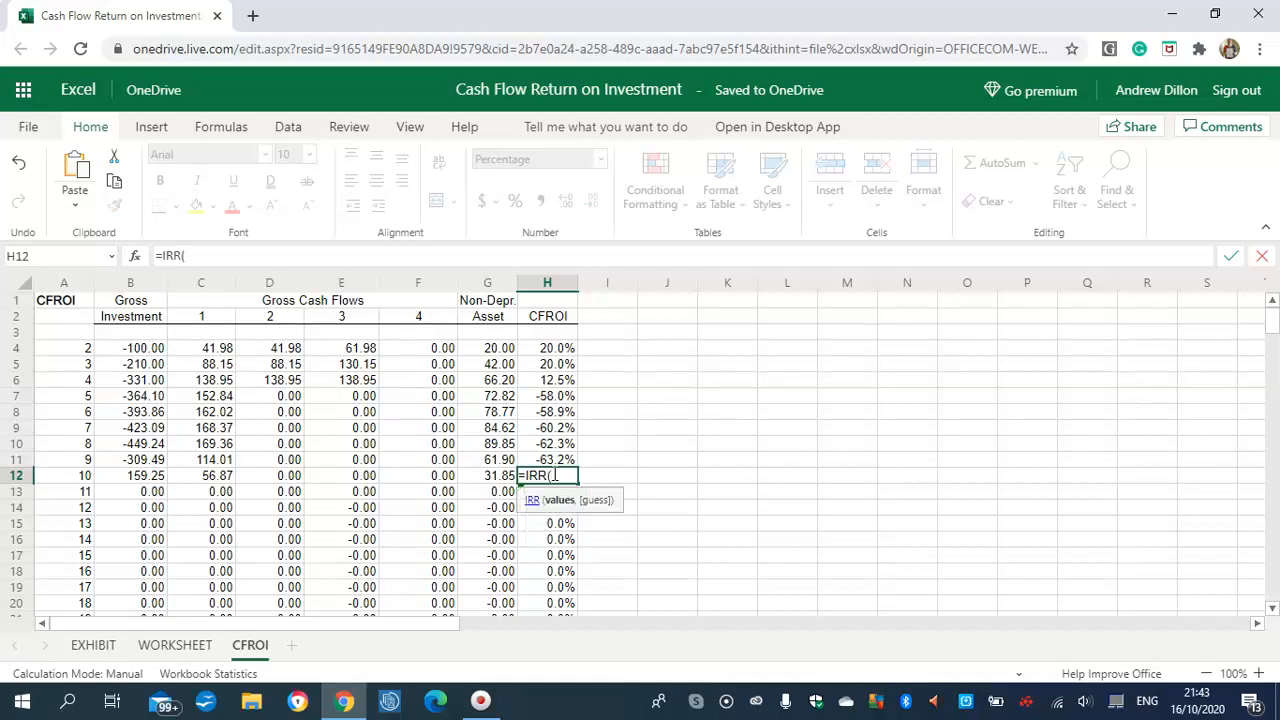
key("Left")
key("Left")
key("Left")
key("Left")
key("Left")
key("Left")
type(":")
key("Right")
key("Right")
key("Right")
key("Right")
type(")")
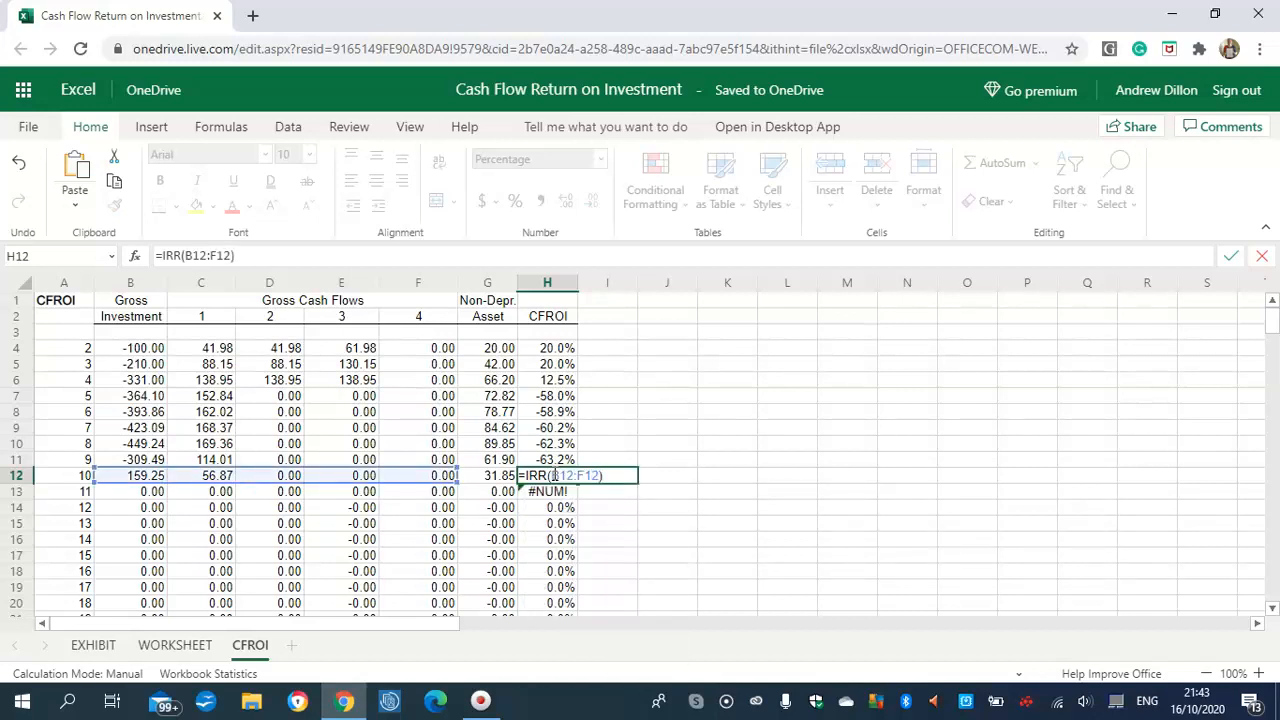
key("Return")
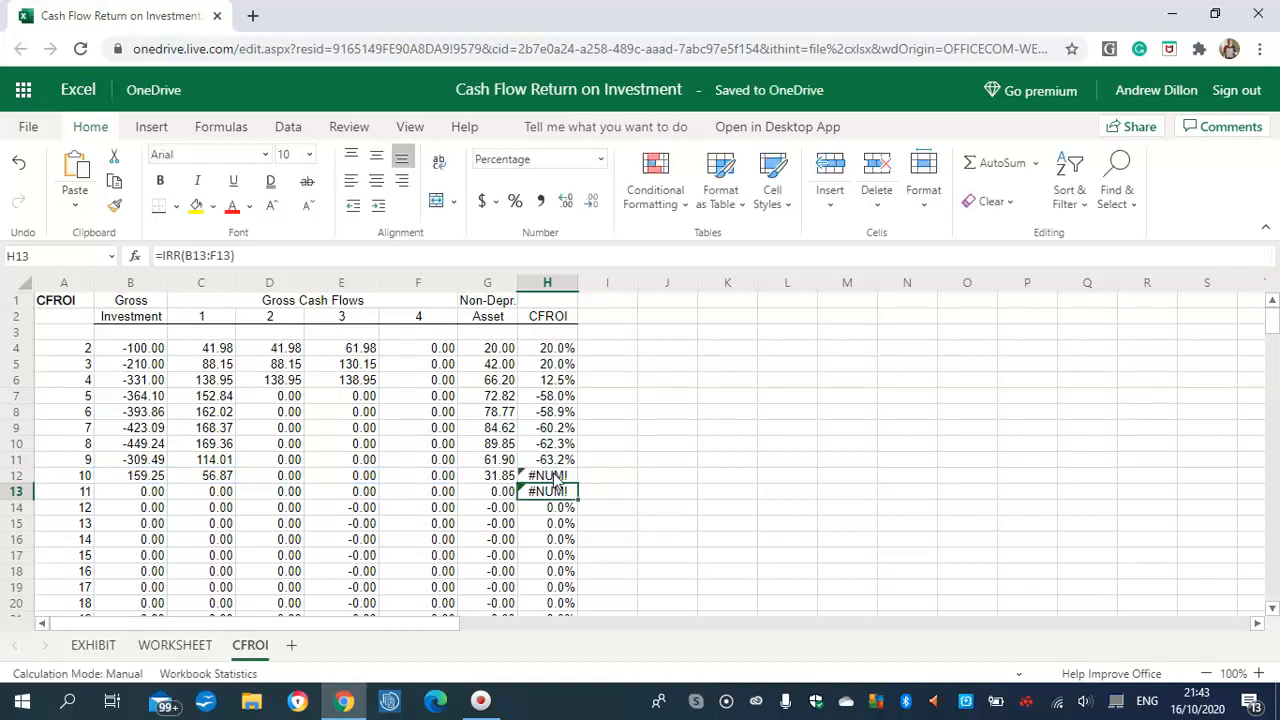
Recheck the cell range in the year 10 IRR formula in H12 and re-enter the formula.
left_click(555, 477)
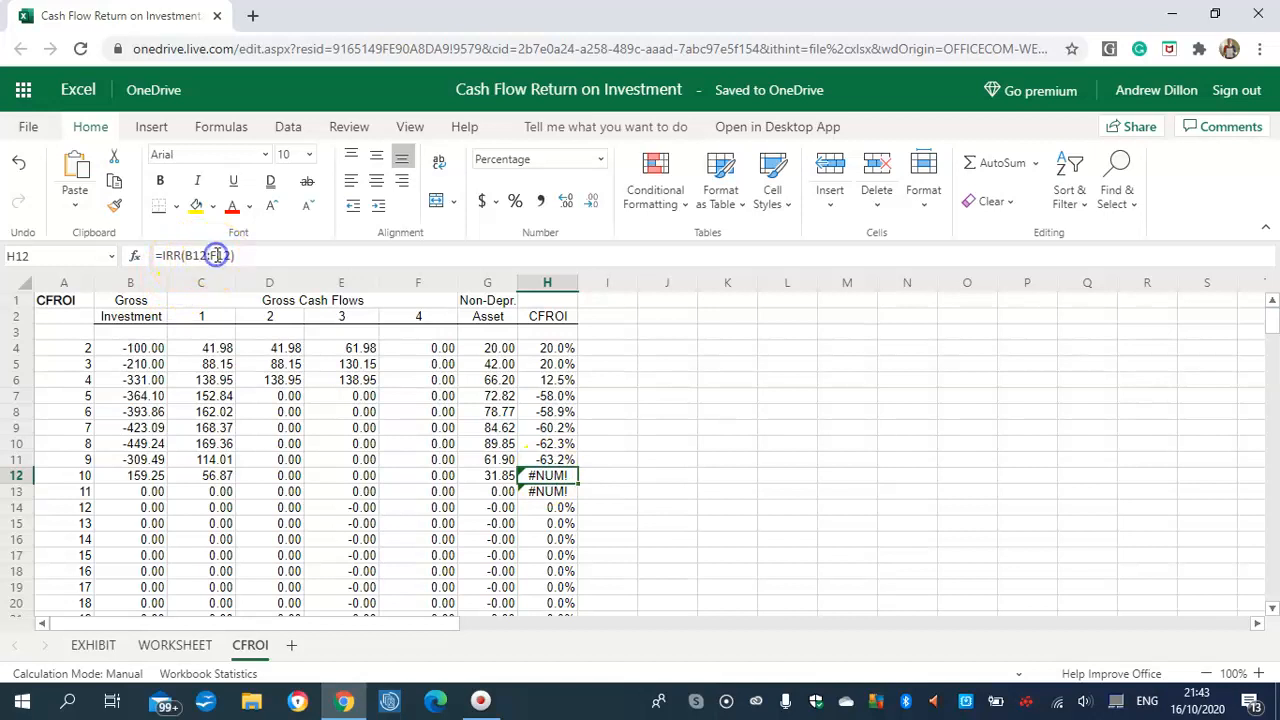
left_click(217, 255)
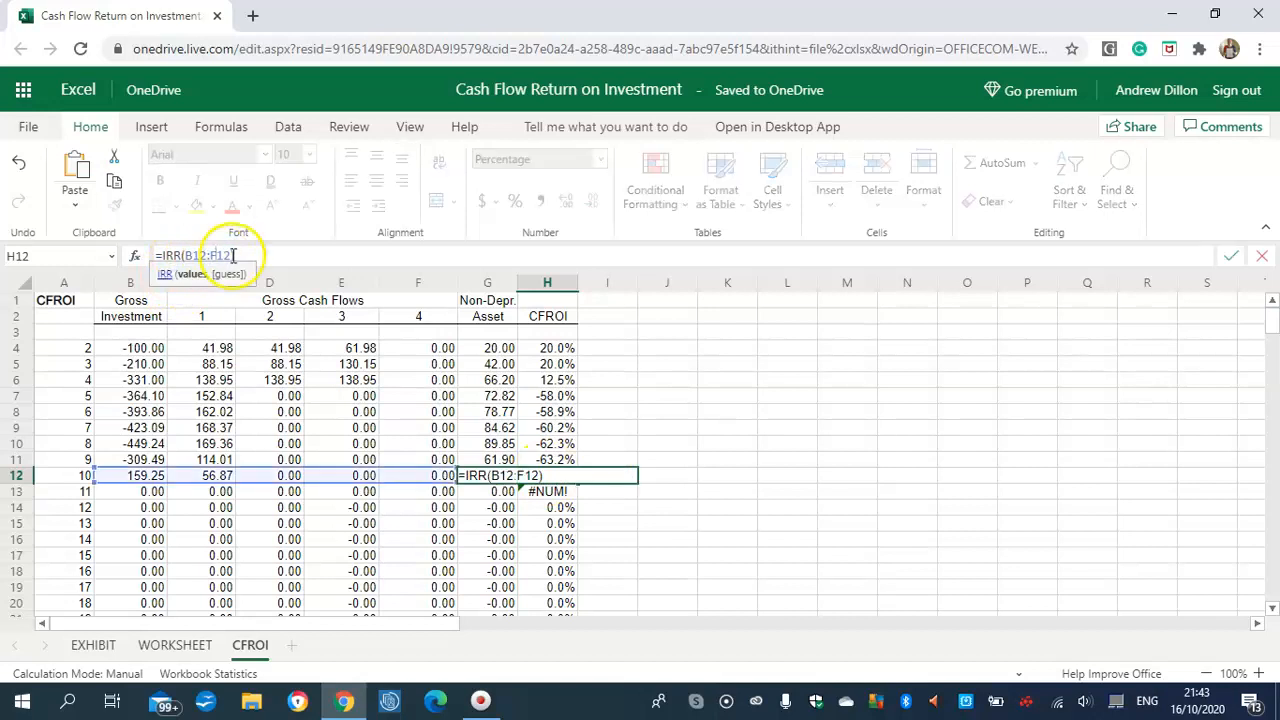
left_click(243, 255)
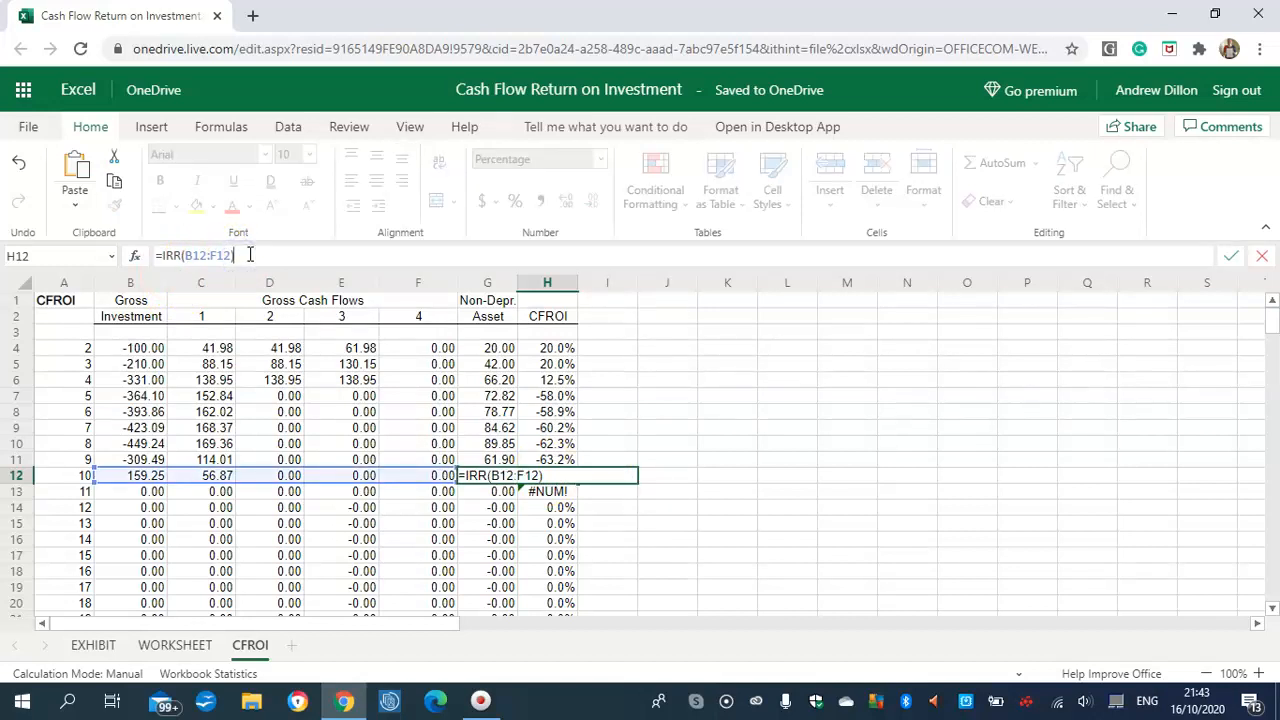
key("Return")
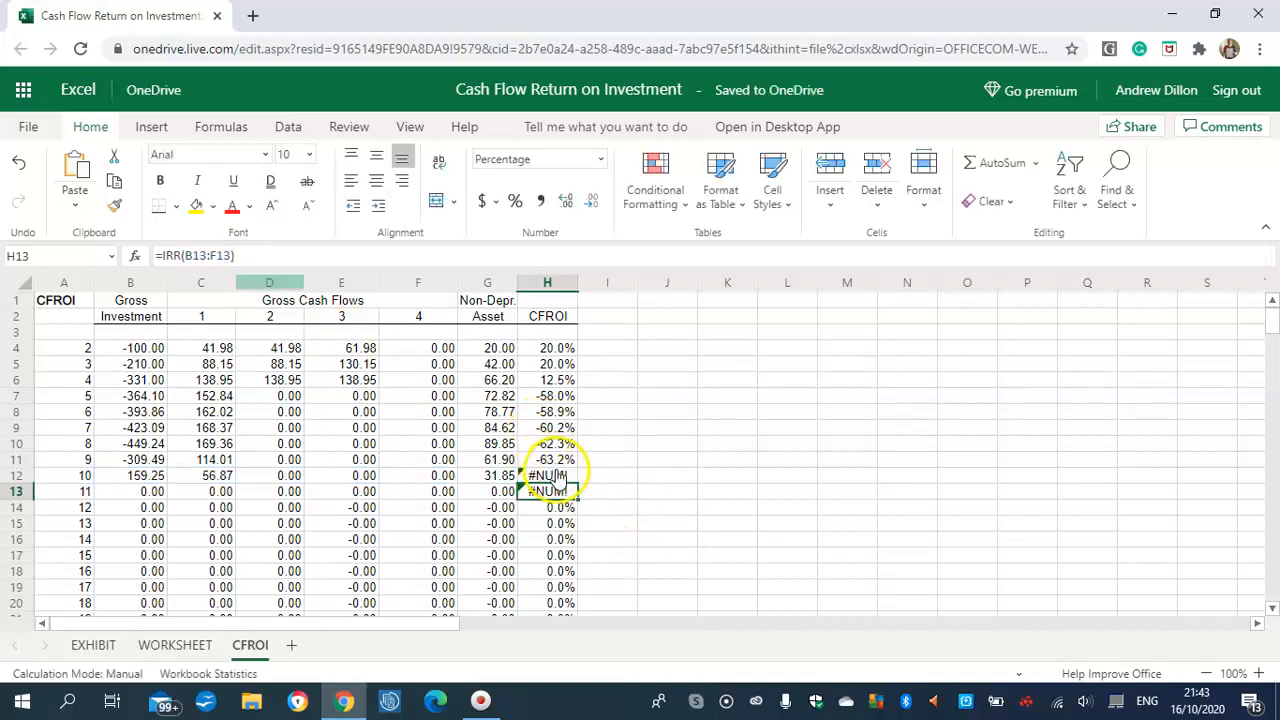
left_click(561, 479)
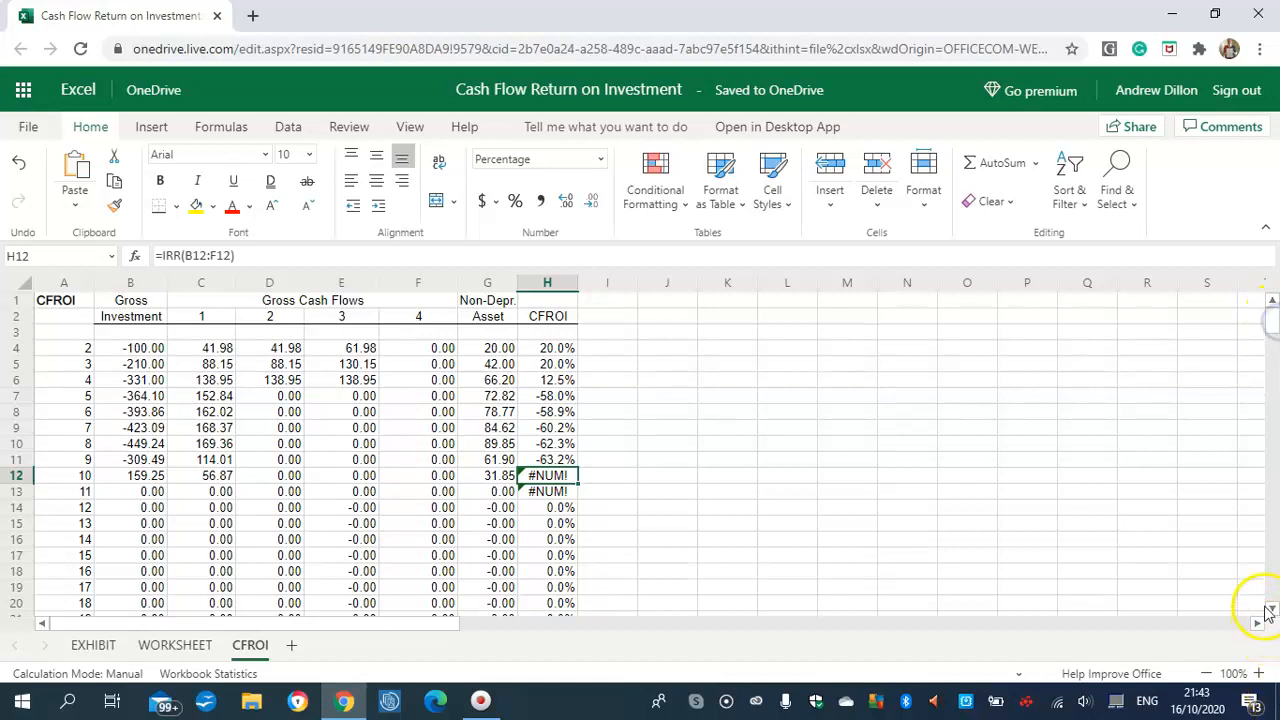
Examine the NPV formulas for years 3 and 4 at the start of the Calculation P table.
scroll(1276, 326, "down", 2)
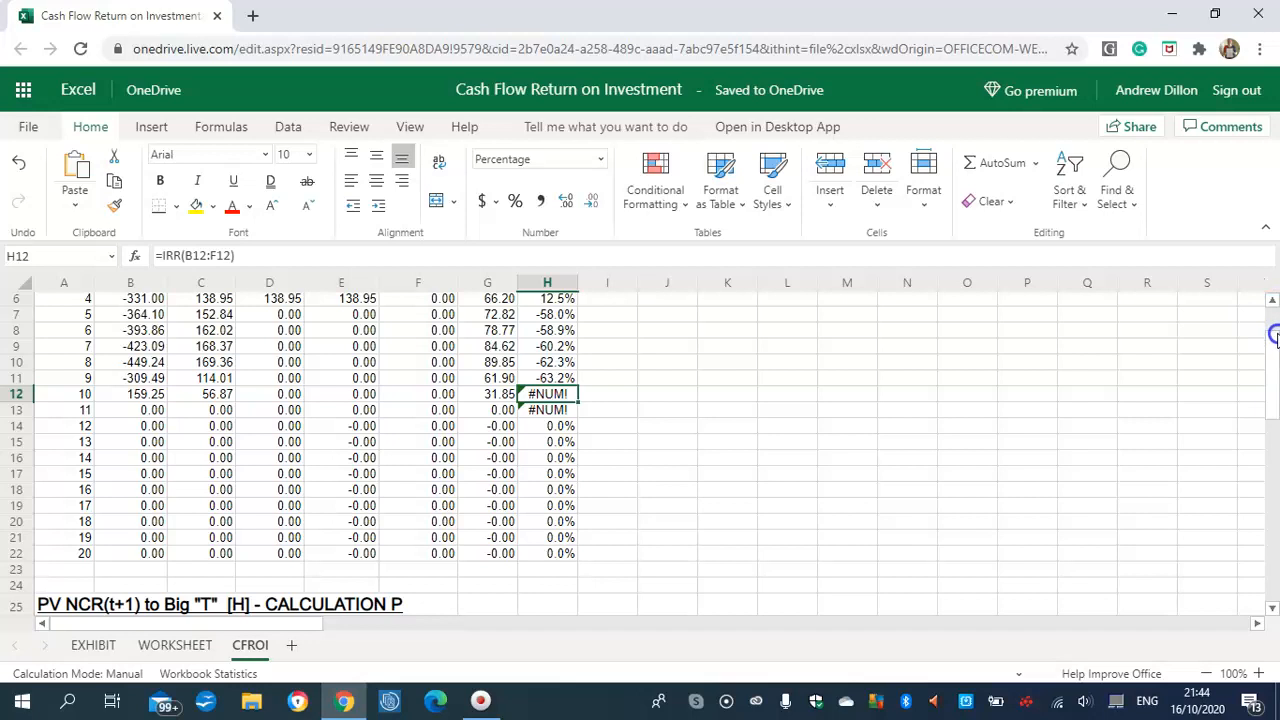
scroll(1274, 336, "up", 2)
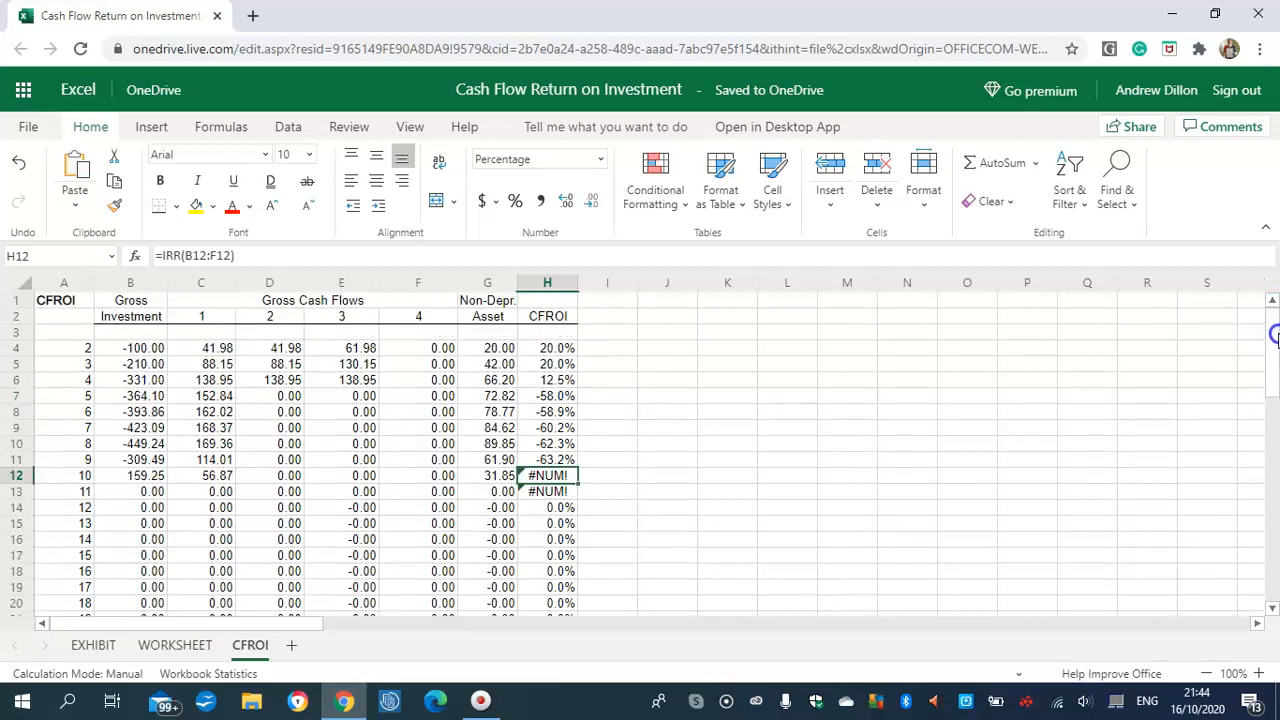
mouse_move(1276, 364)
left_mouse_down()
mouse_move(1276, 453)
mouse_move(1276, 366)
mouse_move(1276, 389)
left_mouse_up()
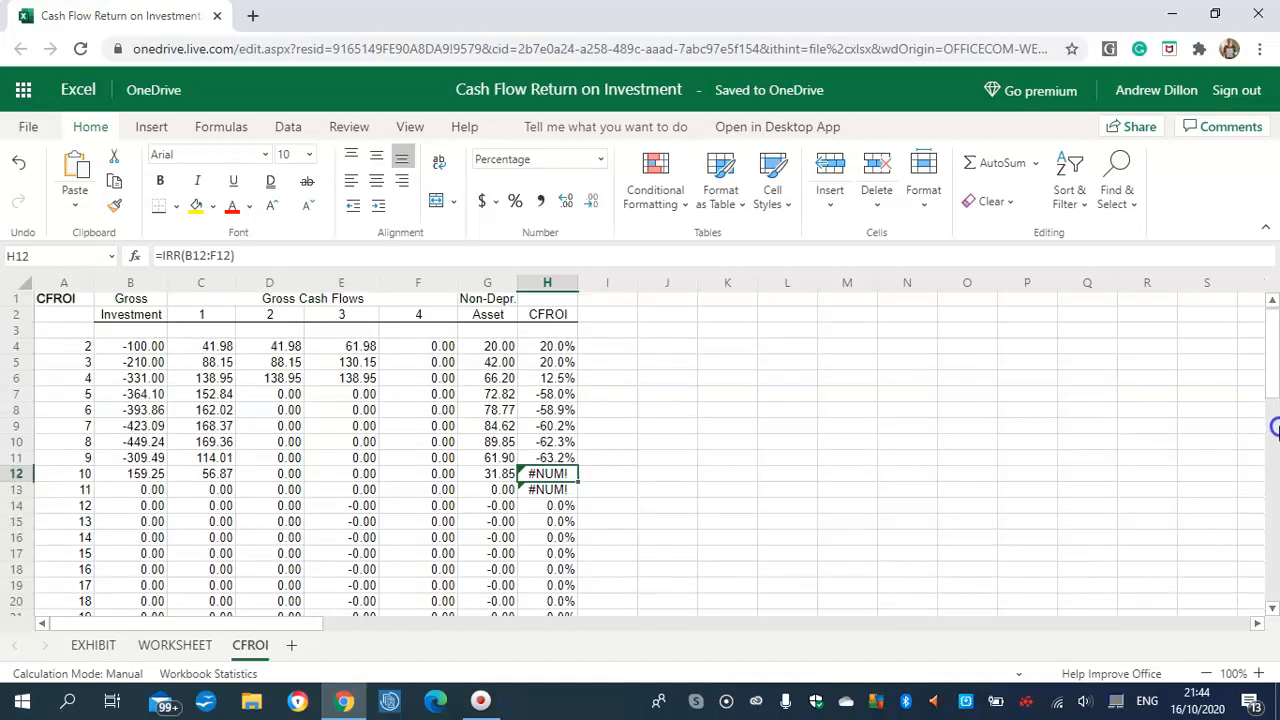
scroll(1276, 445, "down", 6)
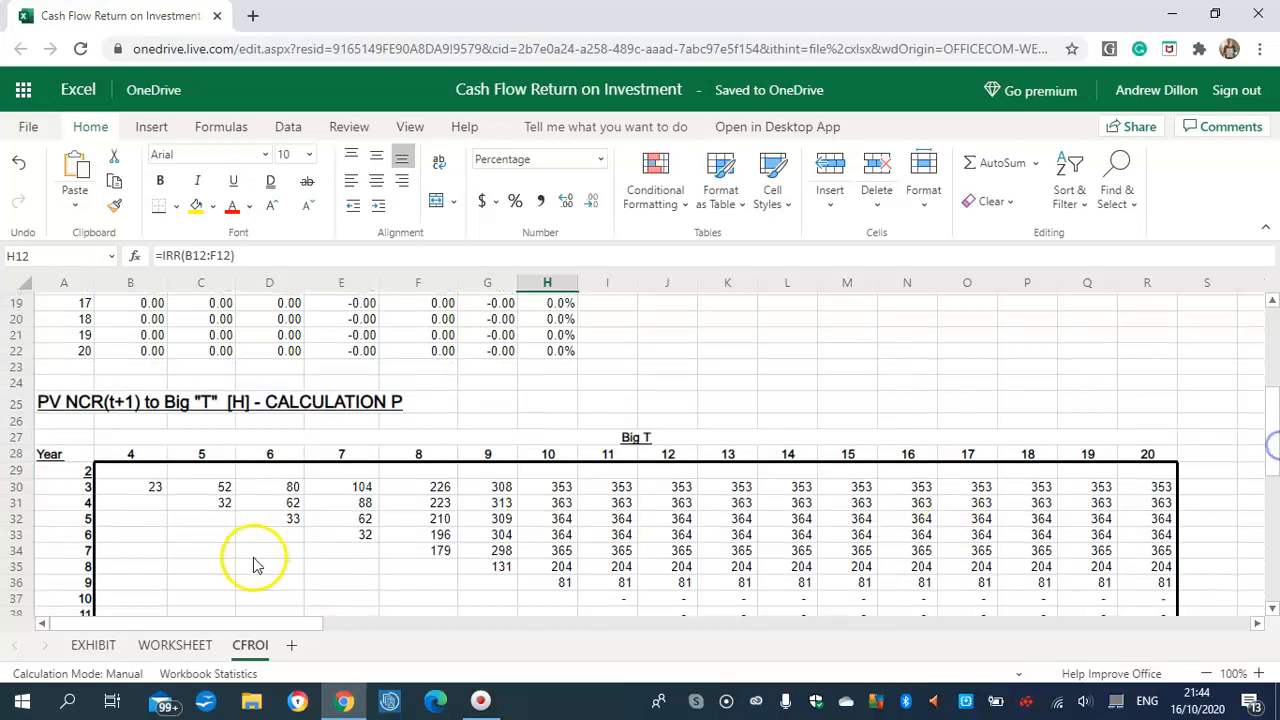
left_click(143, 488)
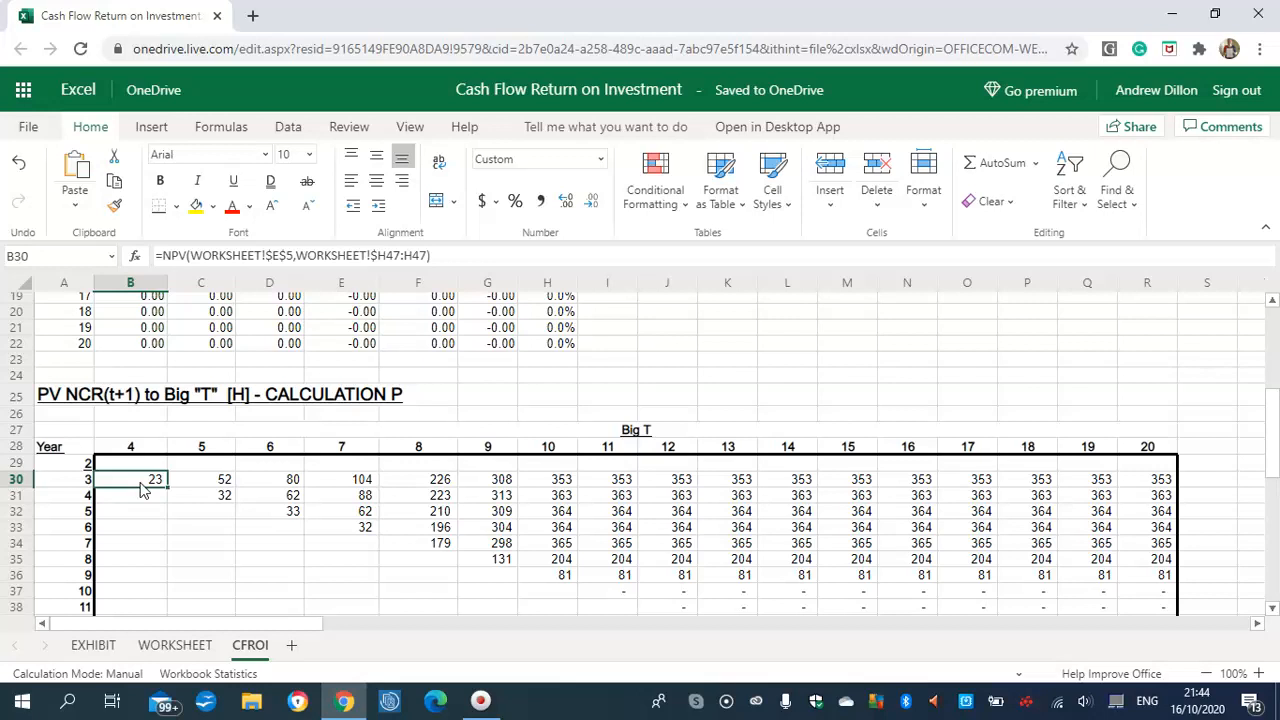
key("Right")
key("Right")
key("Left")
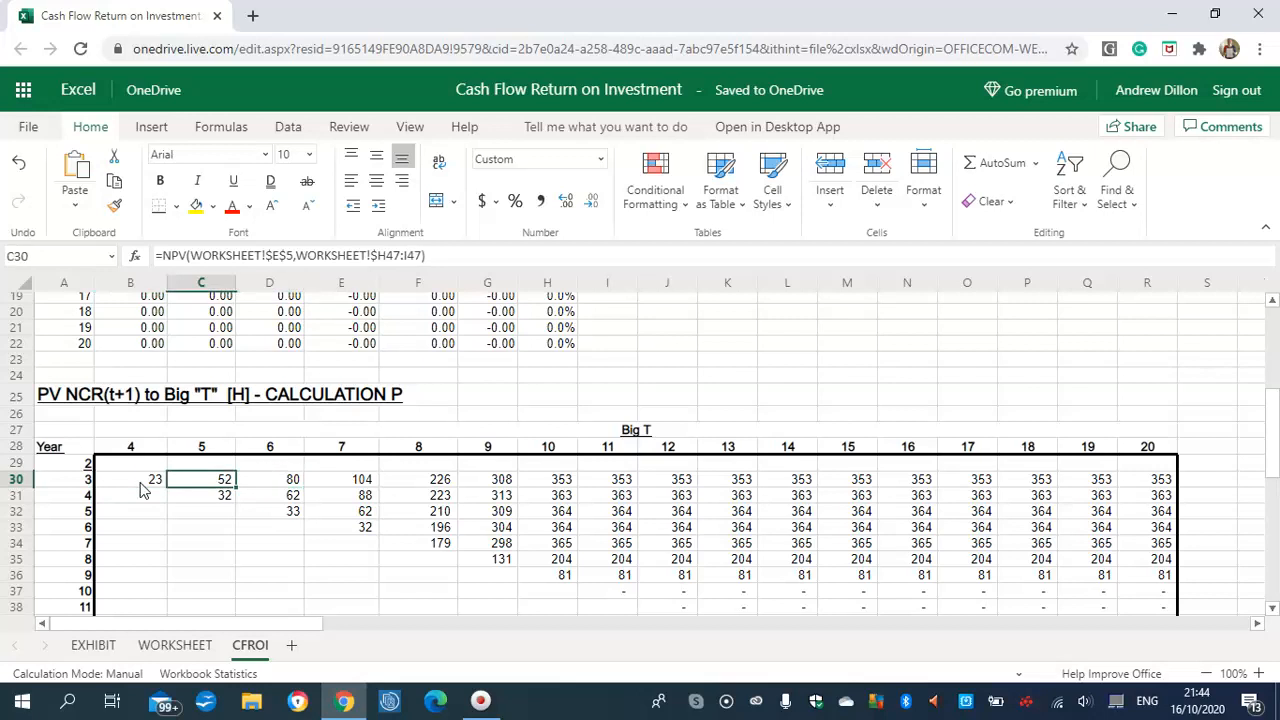
key("Down")
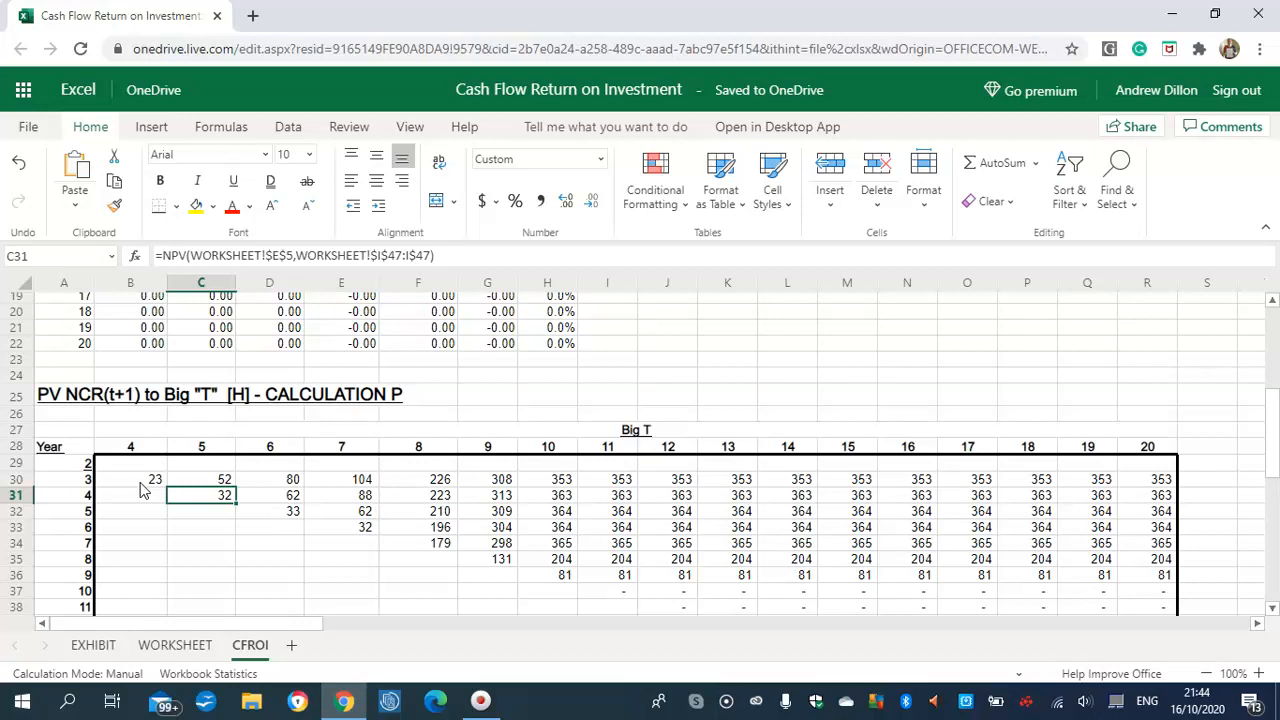
Inspect the Calculation P NPV formulas for years 4 to 7, moving across from Big T 6 to 13.
left_click(288, 496)
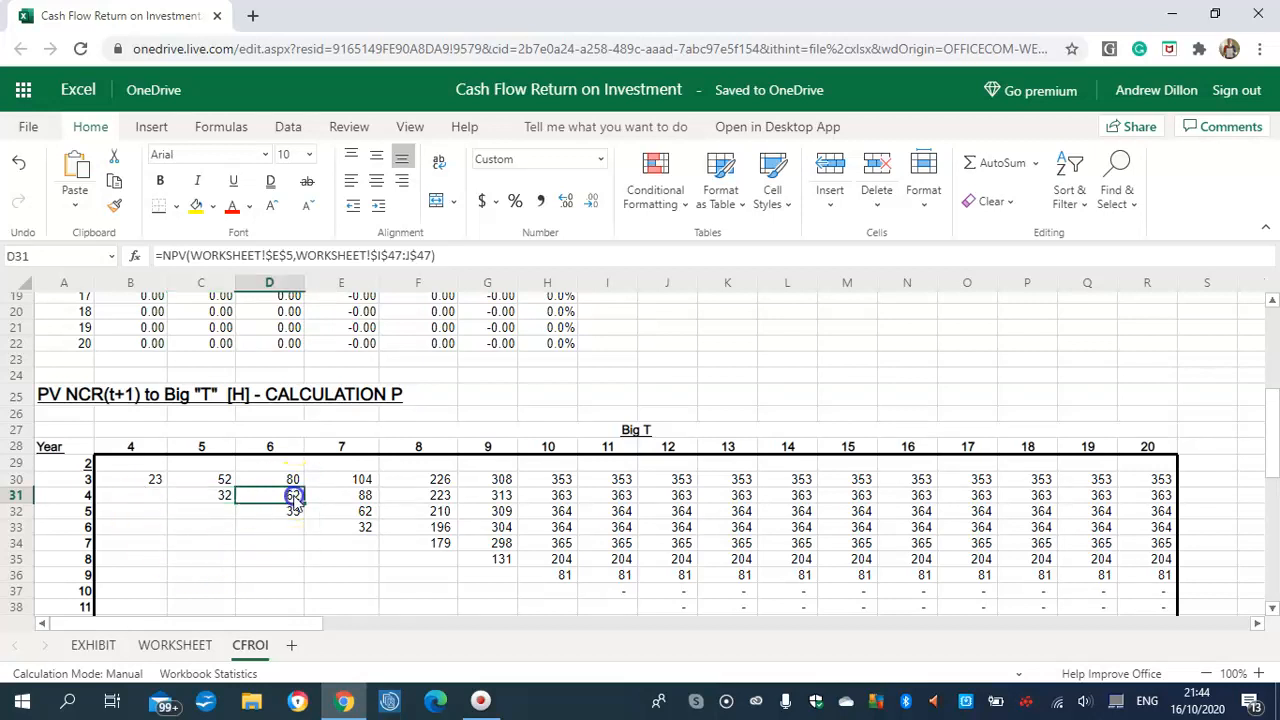
left_click(290, 512)
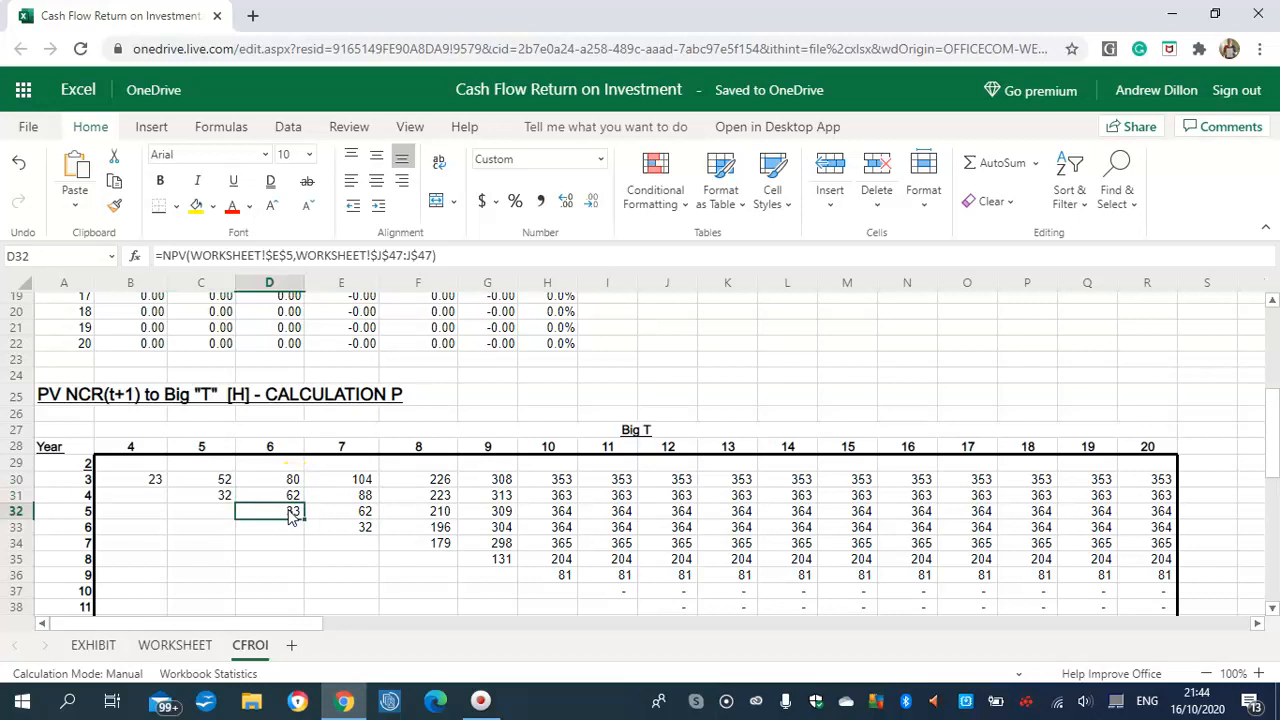
left_click(352, 528)
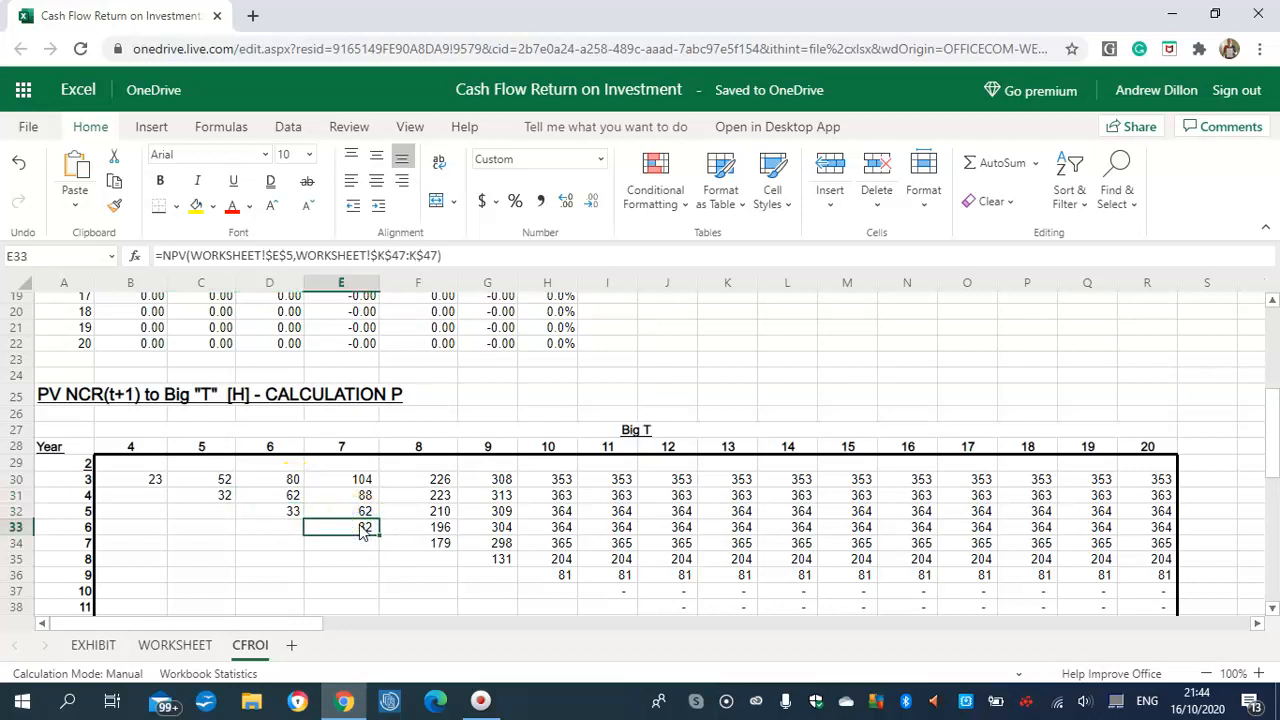
left_click(500, 530)
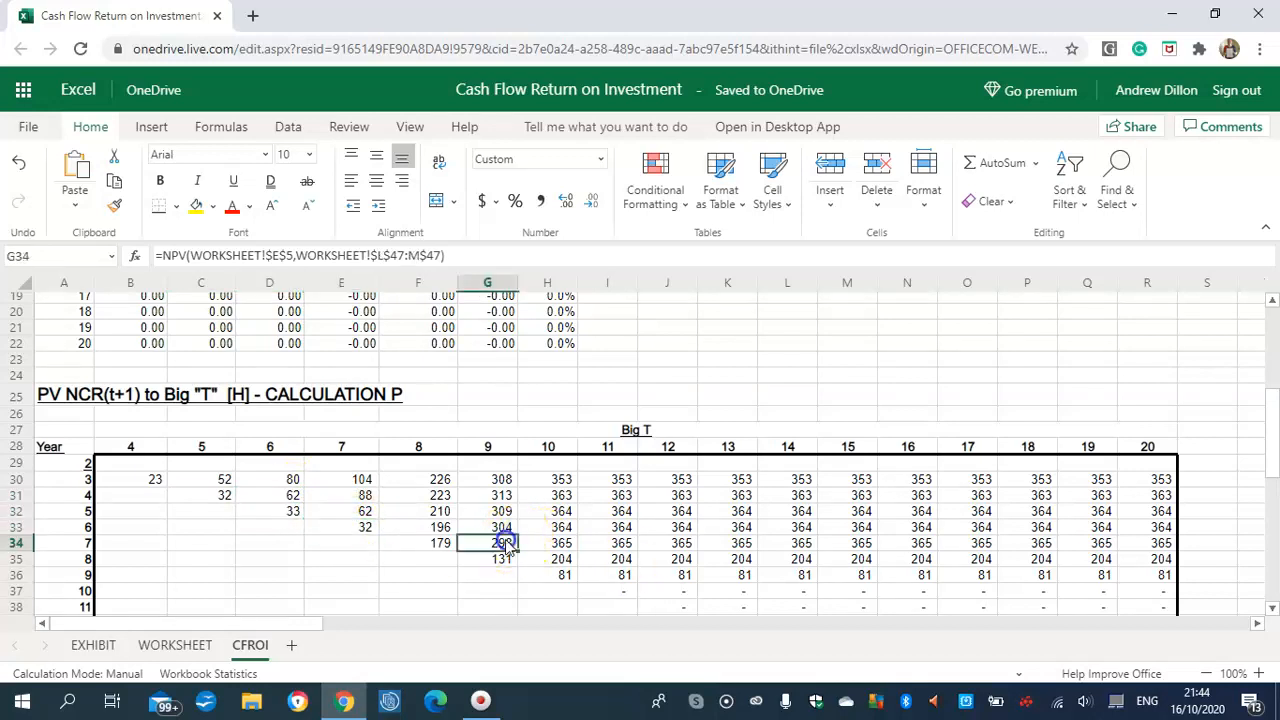
left_click(593, 533)
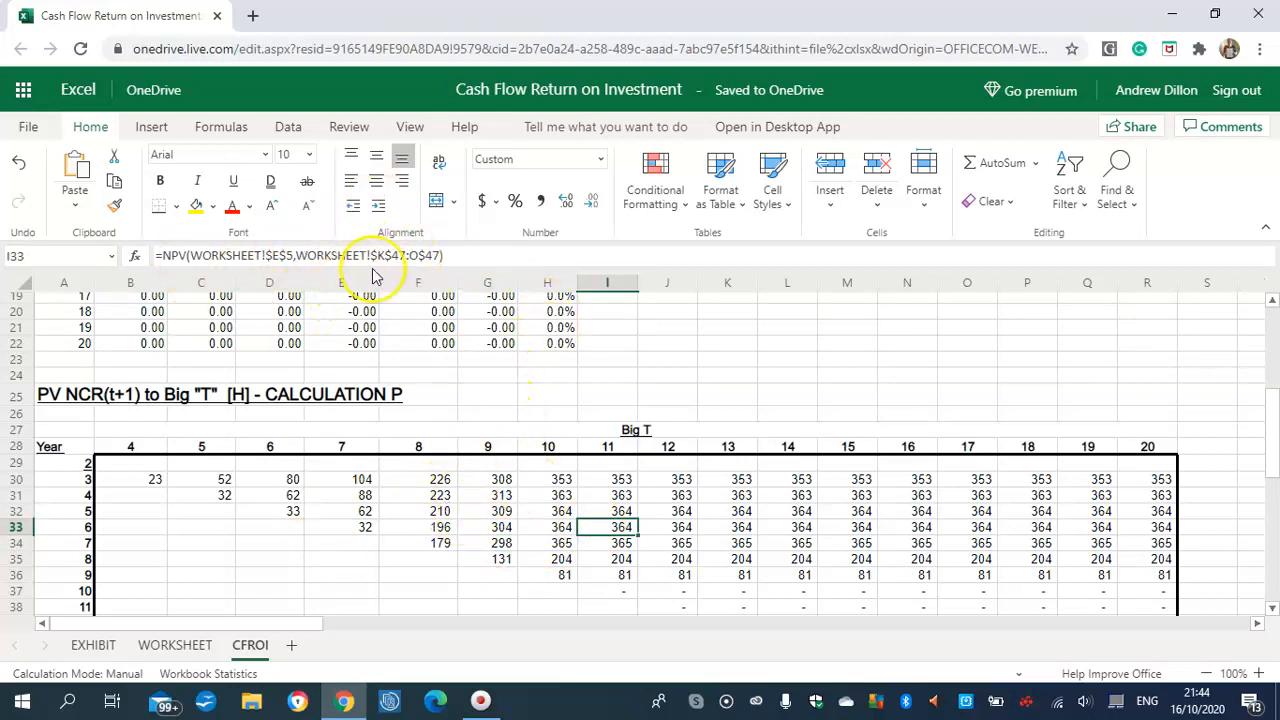
left_click(683, 530)
left_click(740, 528)
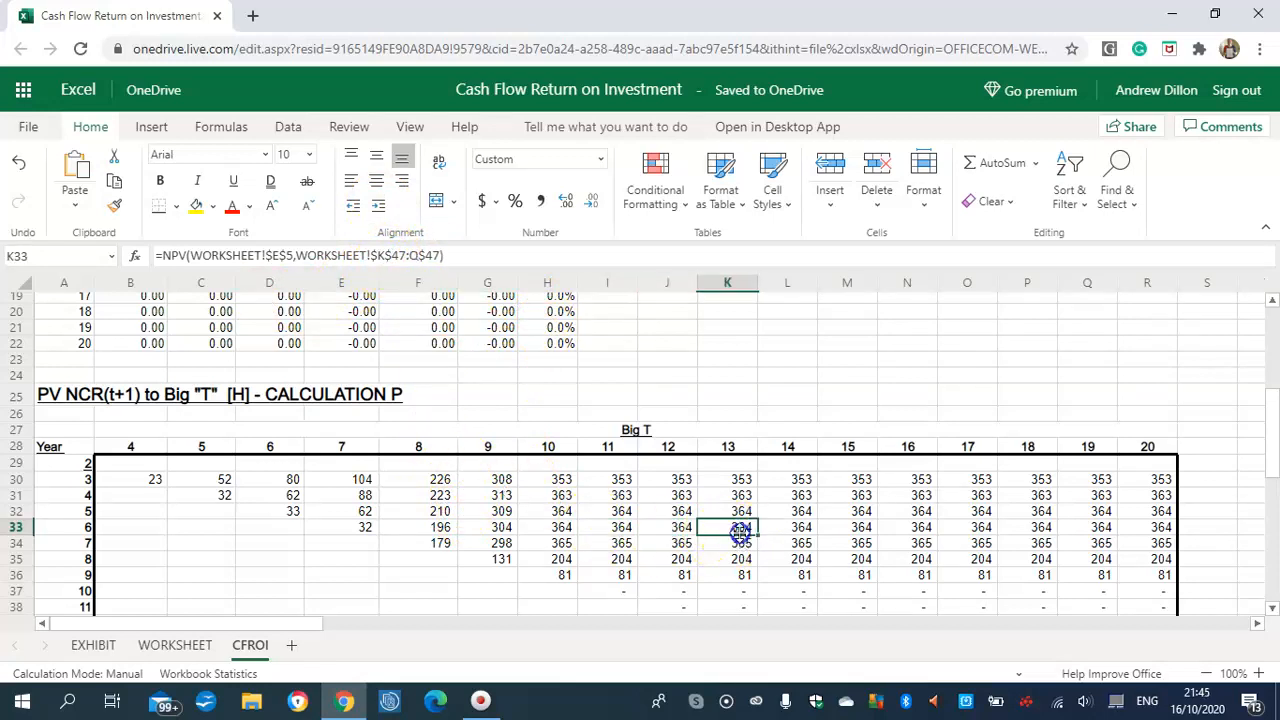
Compare the NPV formulas for years 3 to 10 under Big T 15, plus the year 18 formula under Big T 19.
left_click(828, 560)
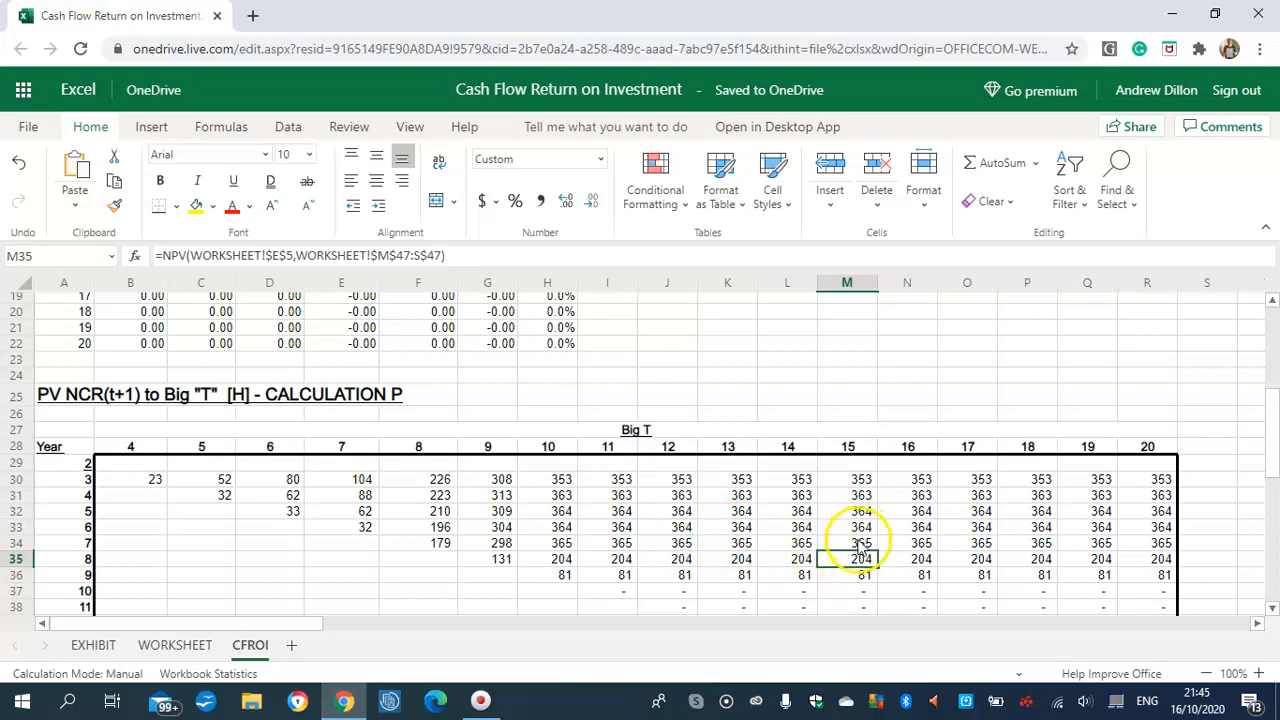
left_click(855, 543)
left_click(860, 527)
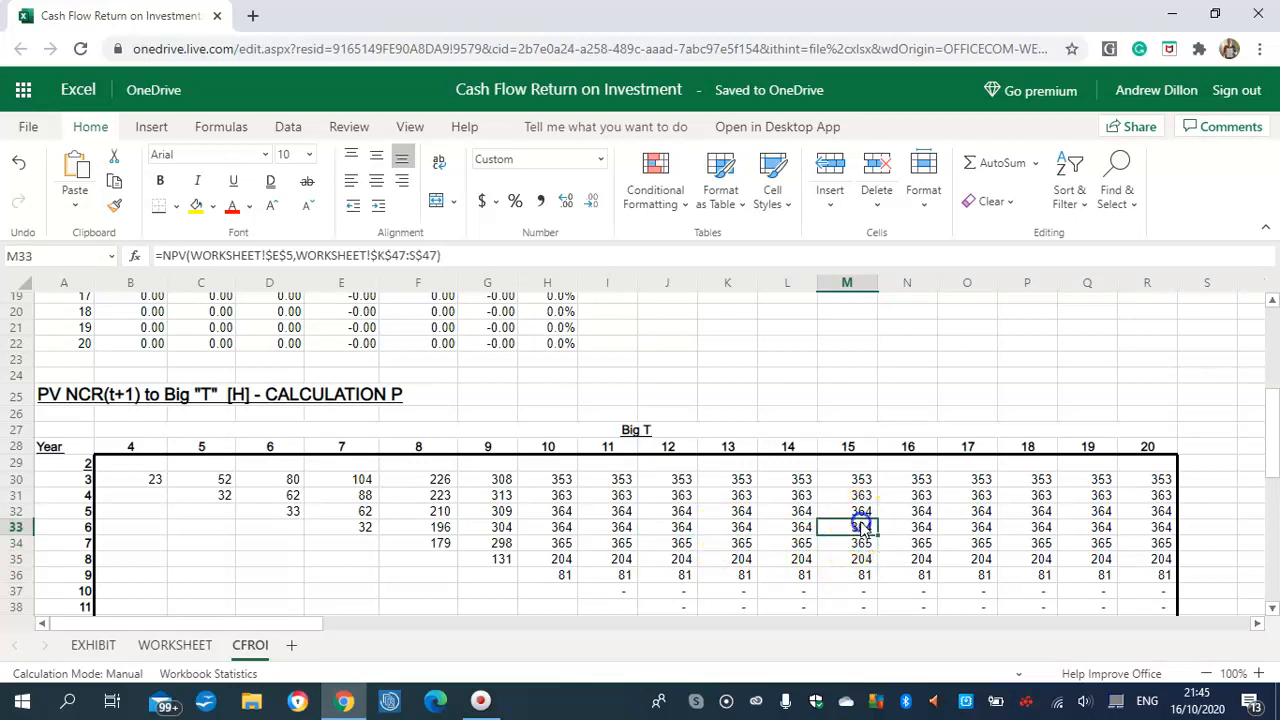
left_click(862, 512)
left_click(860, 492)
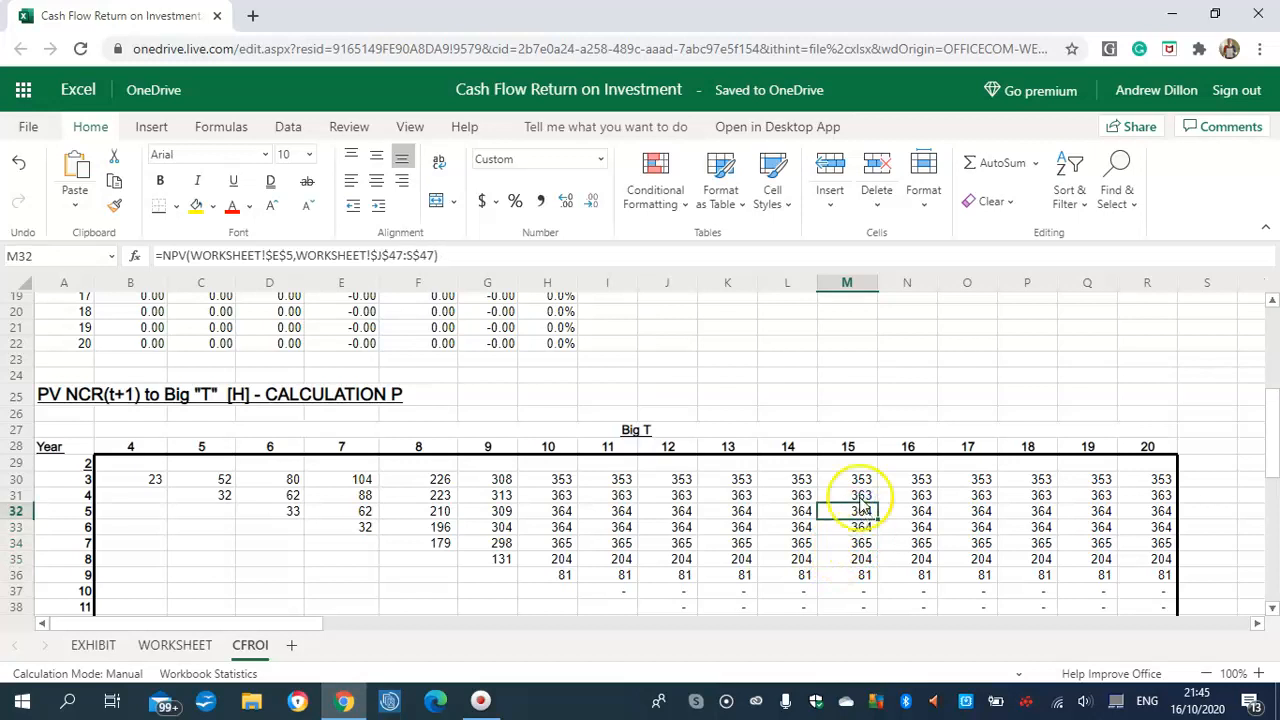
left_click(860, 479)
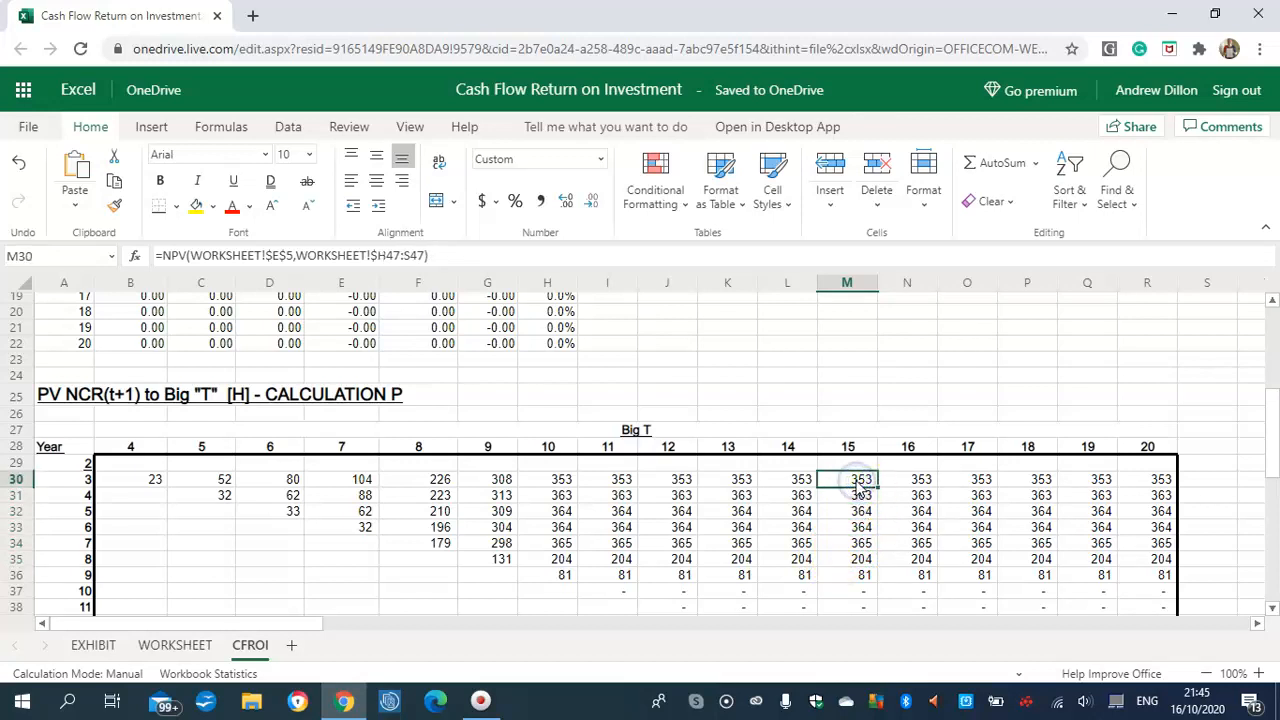
left_click(861, 575)
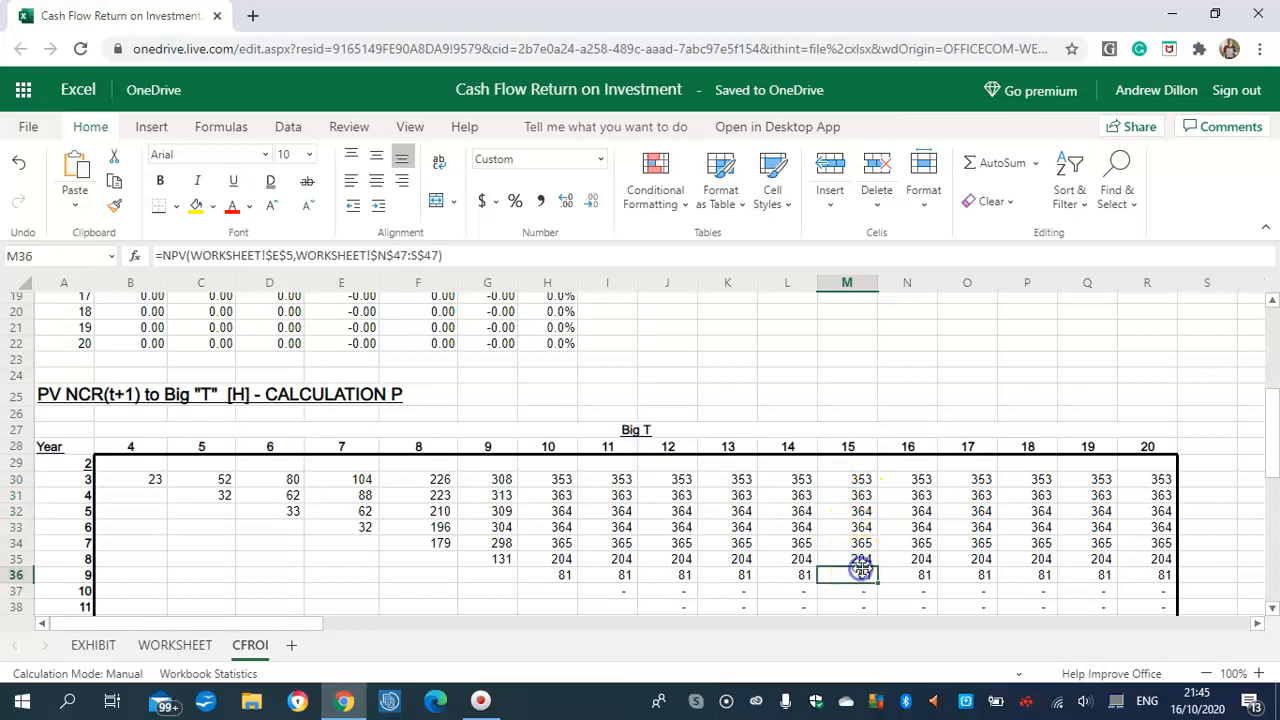
left_click(863, 589)
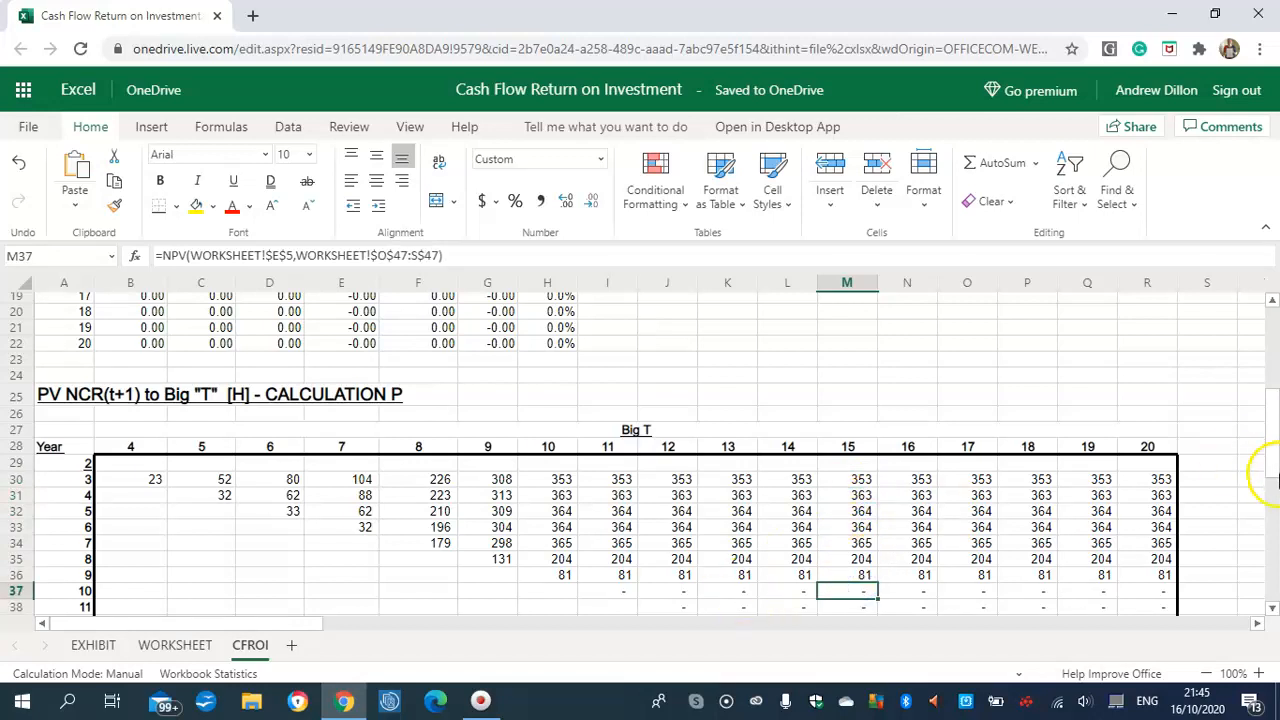
left_click_drag(1272, 497, 1275, 528)
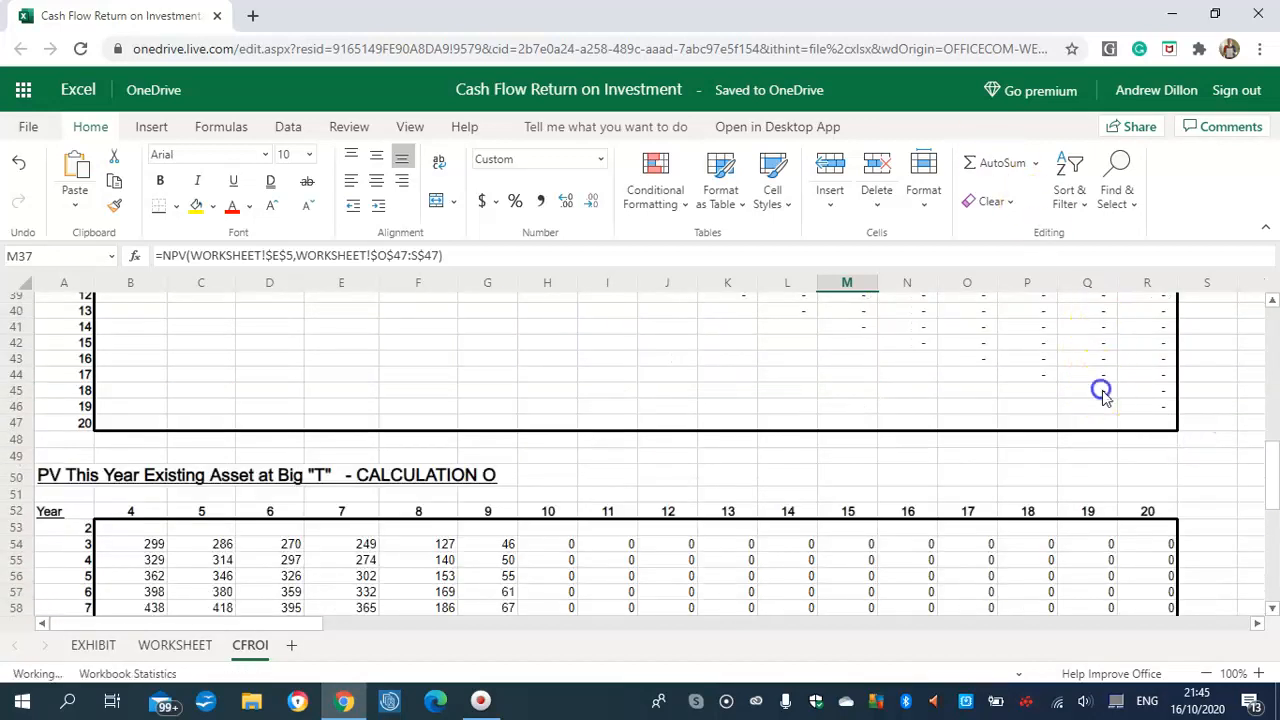
left_click(1100, 382)
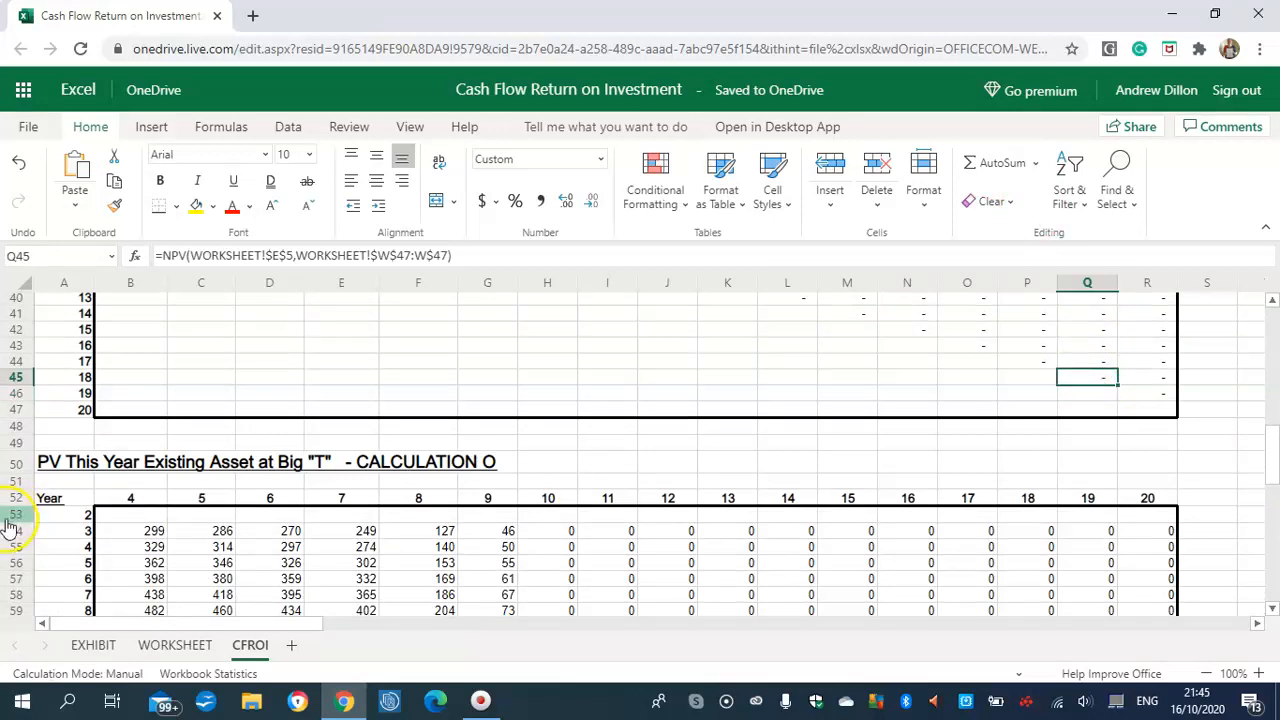
Examine the existing-asset present value formulas across the year 3 row of Calculation O, from Big T 4 to 11.
left_click_drag(1276, 465, 803, 438)
scroll(172, 438, "down", 1)
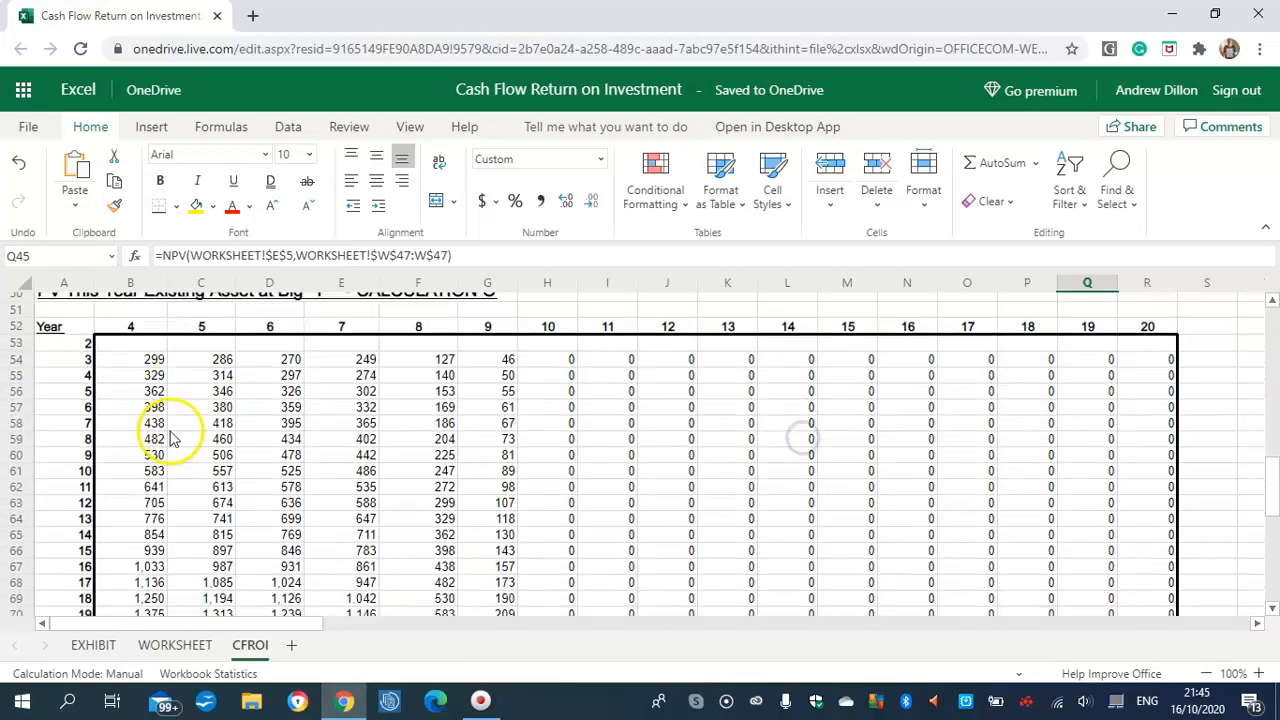
left_click(152, 361)
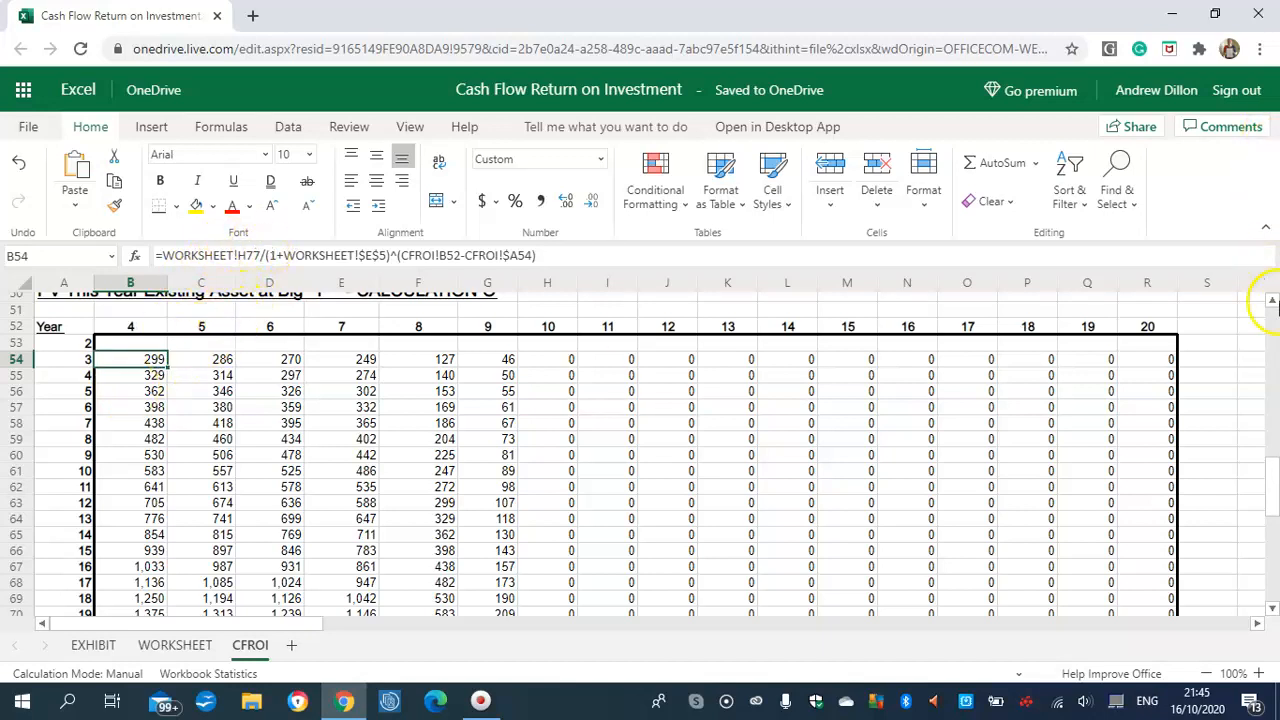
left_click(1271, 300)
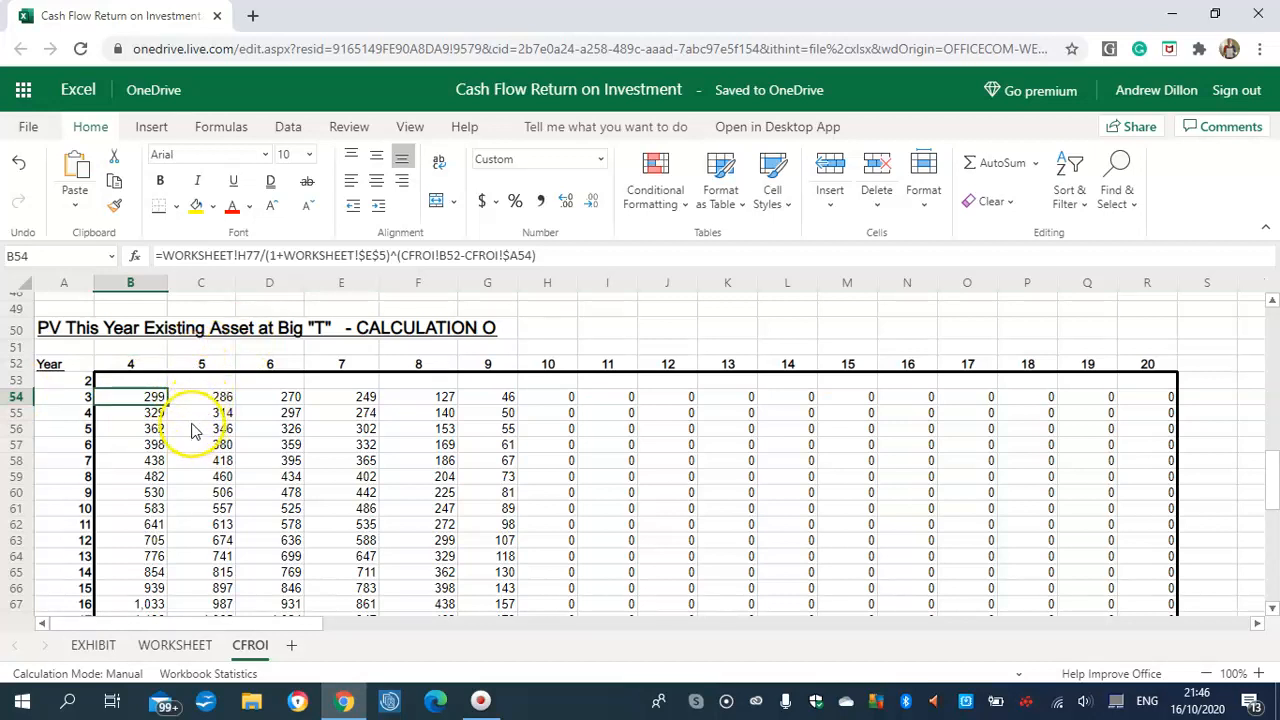
left_click(223, 397)
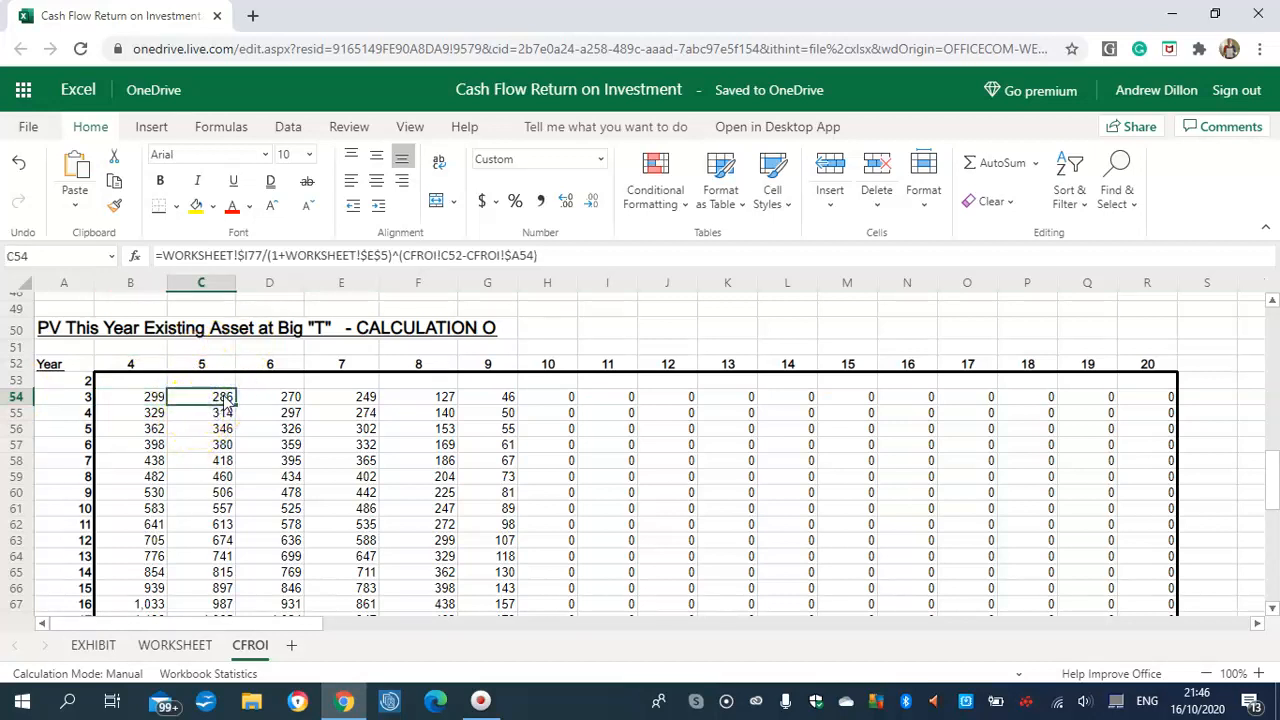
key("Right")
key("Right")
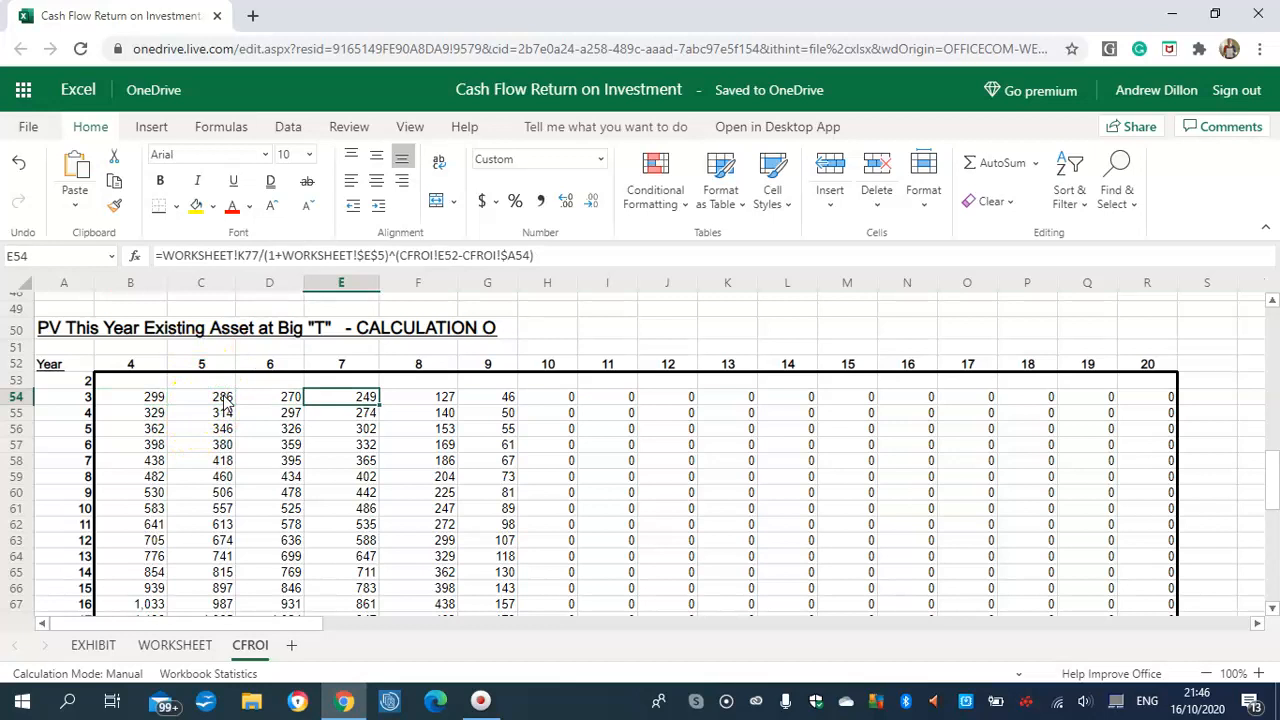
key("Right")
key("Right")
key("Right")
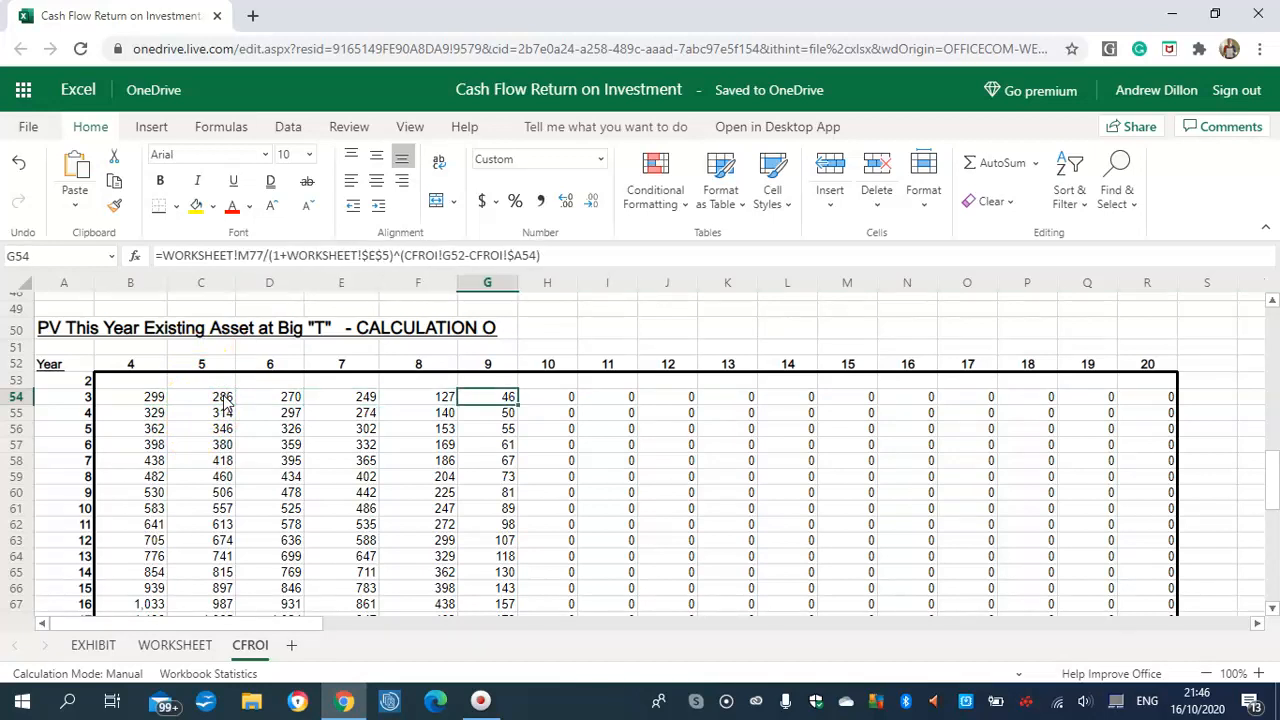
key("Right")
key("Right")
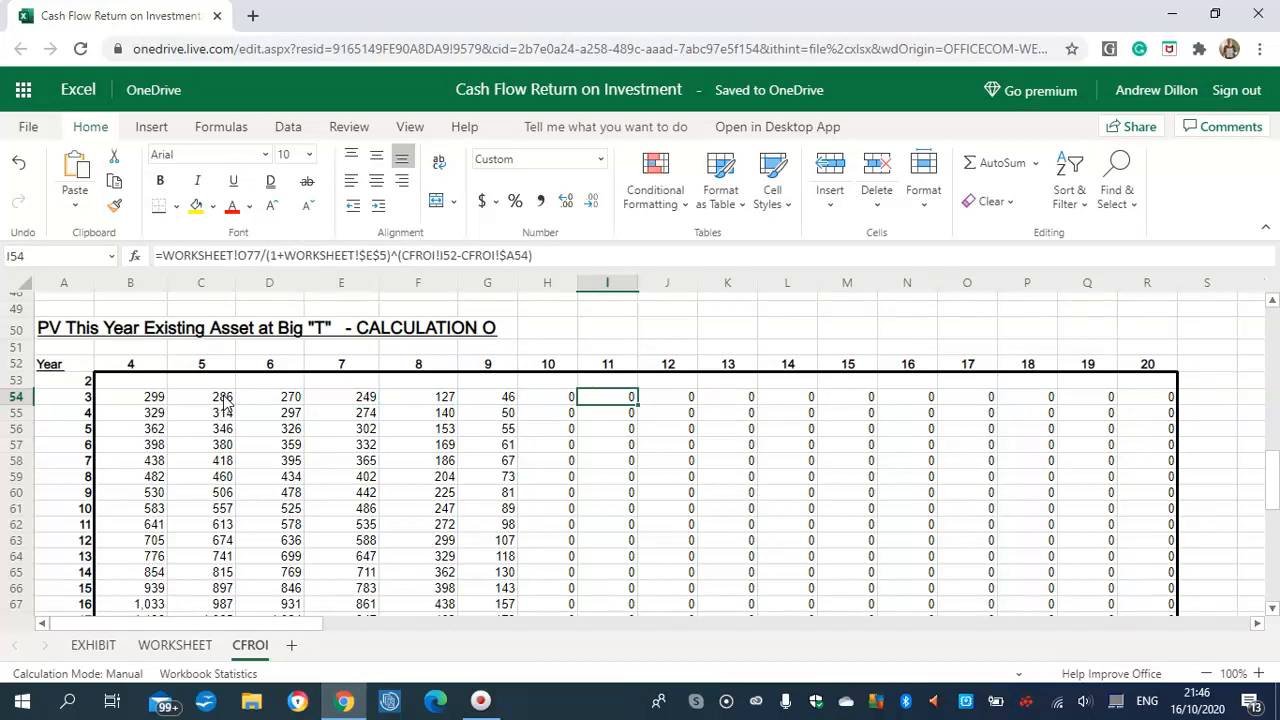
key("Left")
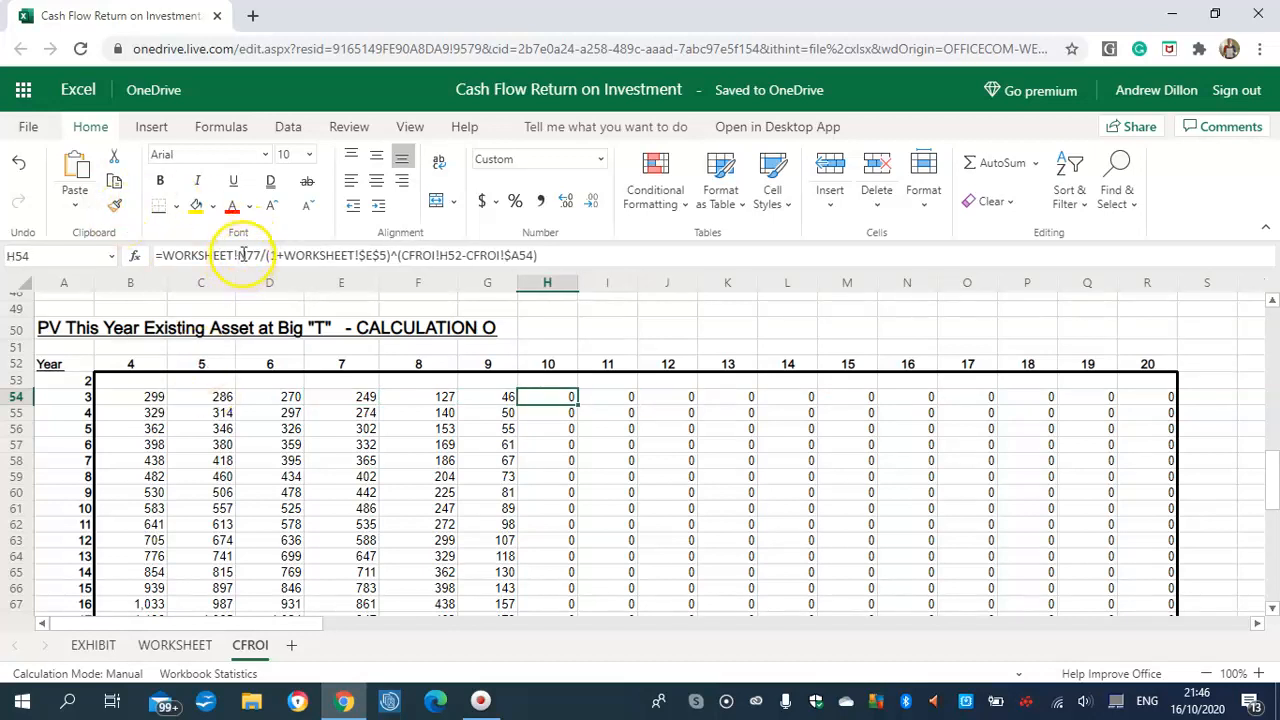
key("Right")
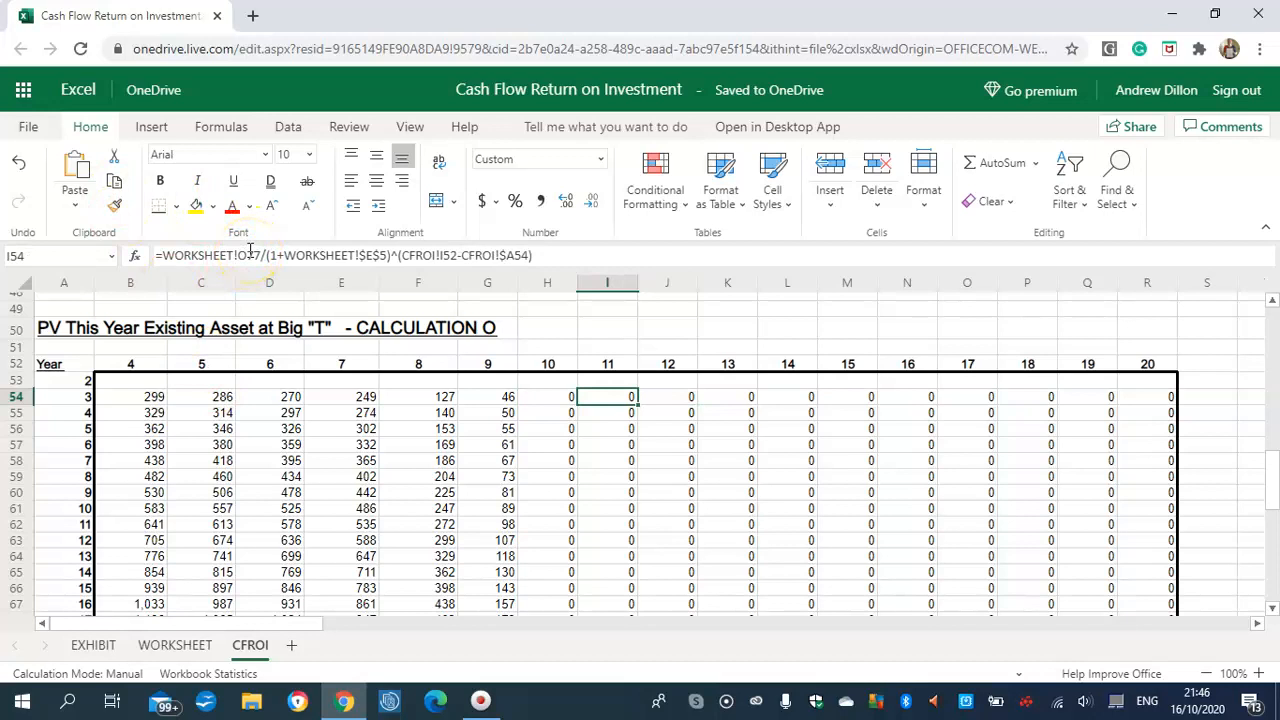
Examine the Calculation O present value formulas for years 3 to 6, moving between Big T 12 and 8.
key("Left")
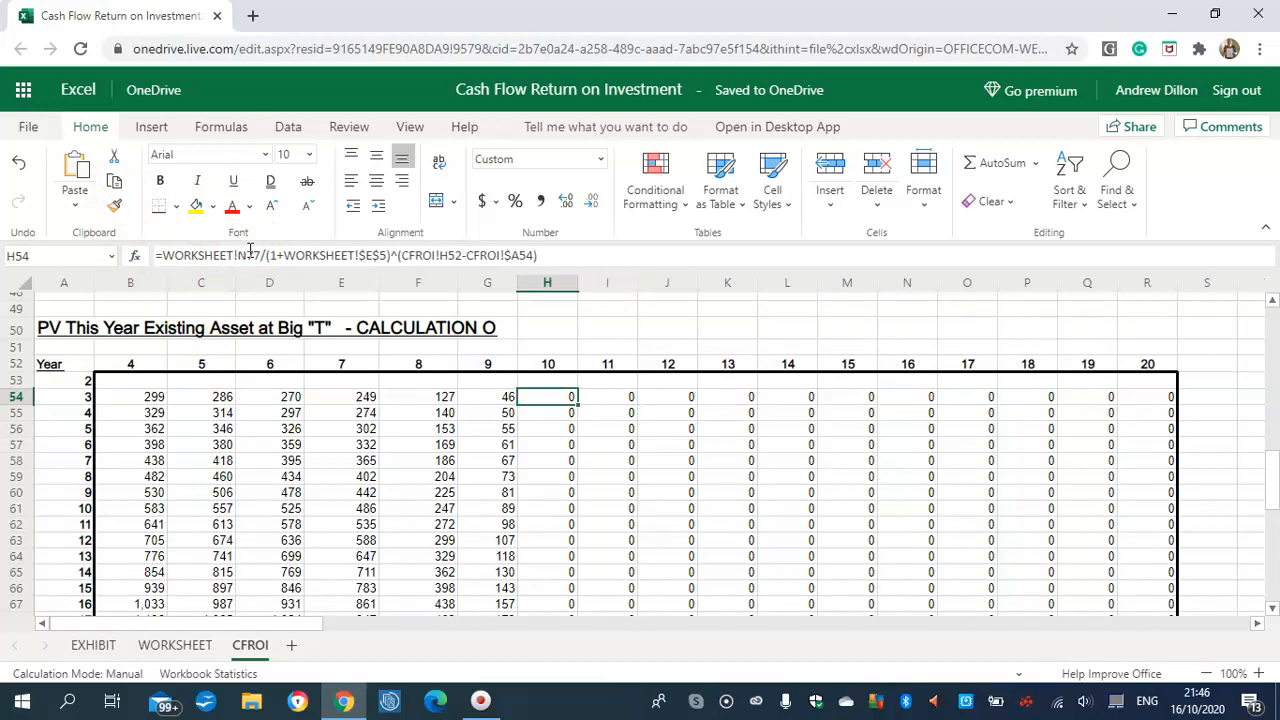
key("Right")
key("Right")
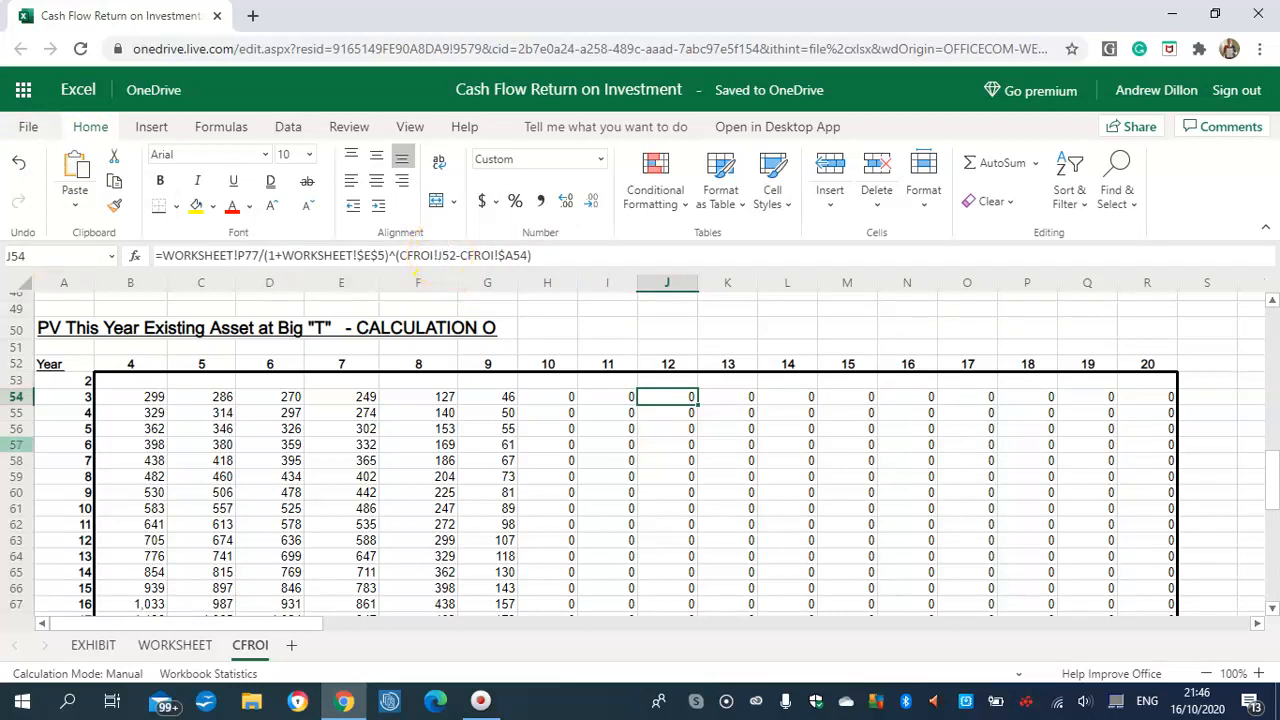
key("Down")
key("Left")
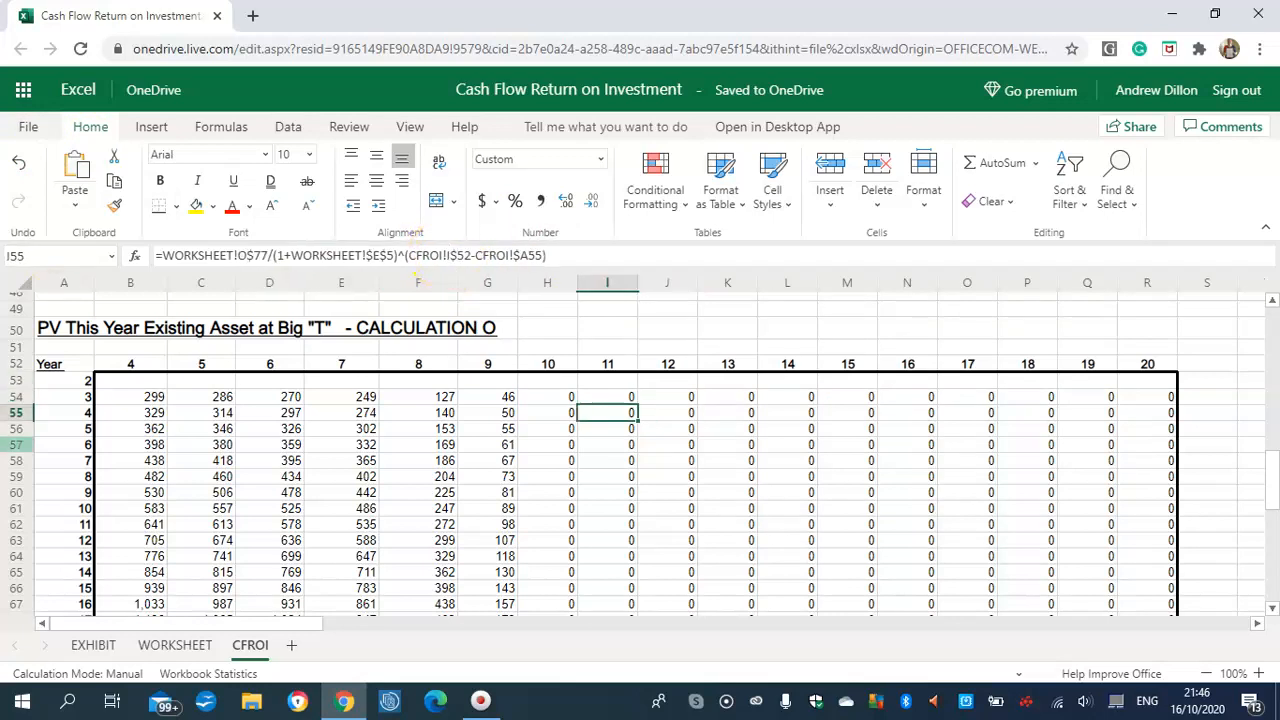
key("Left")
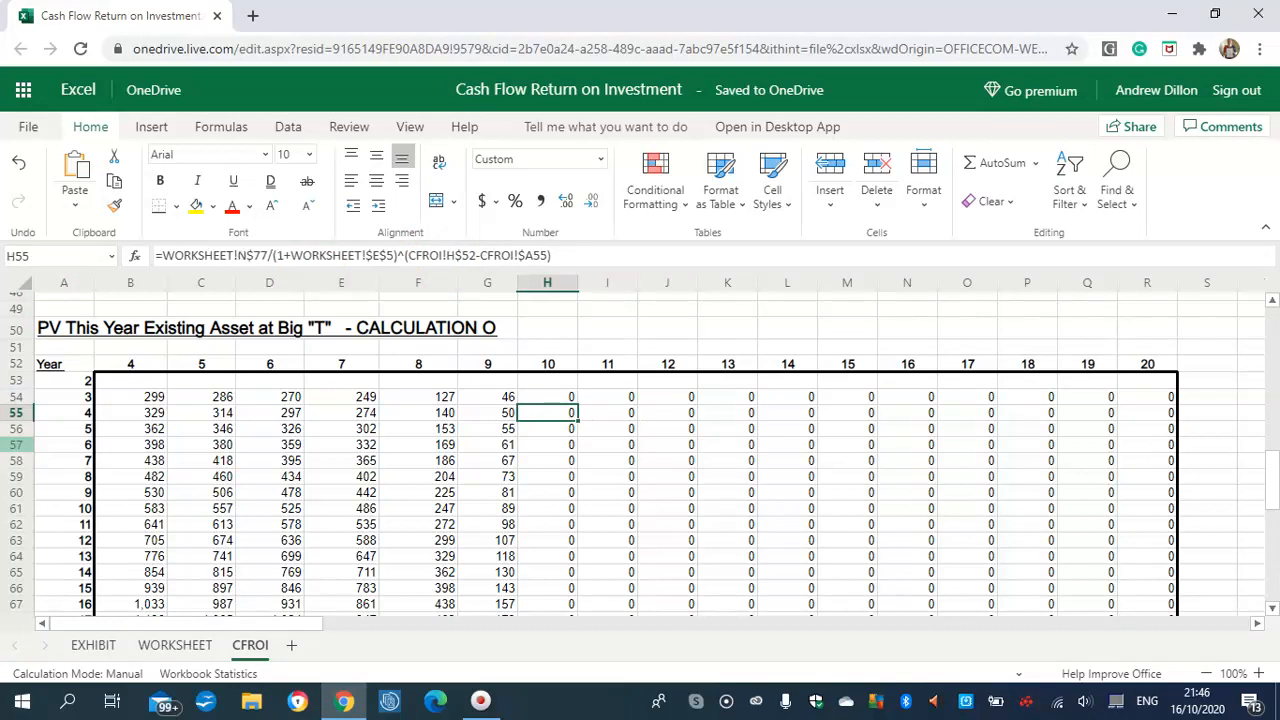
key("Down")
key("Left")
key("Down")
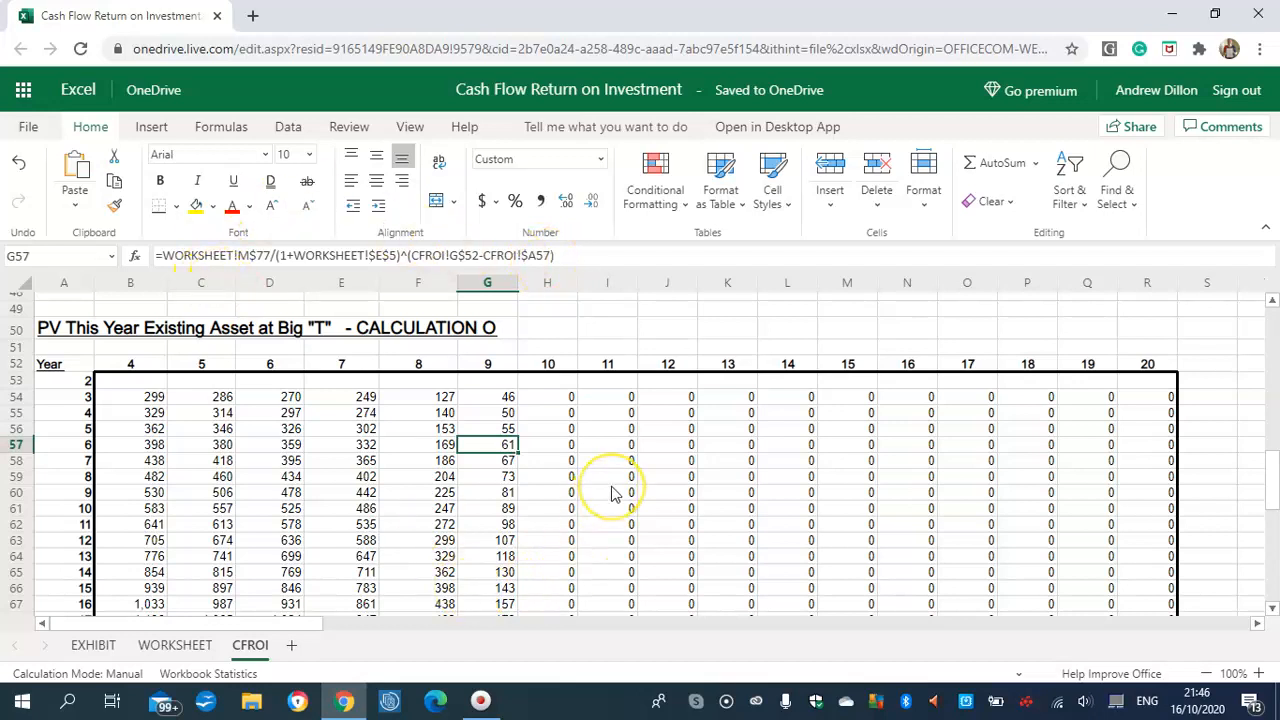
key("Left")
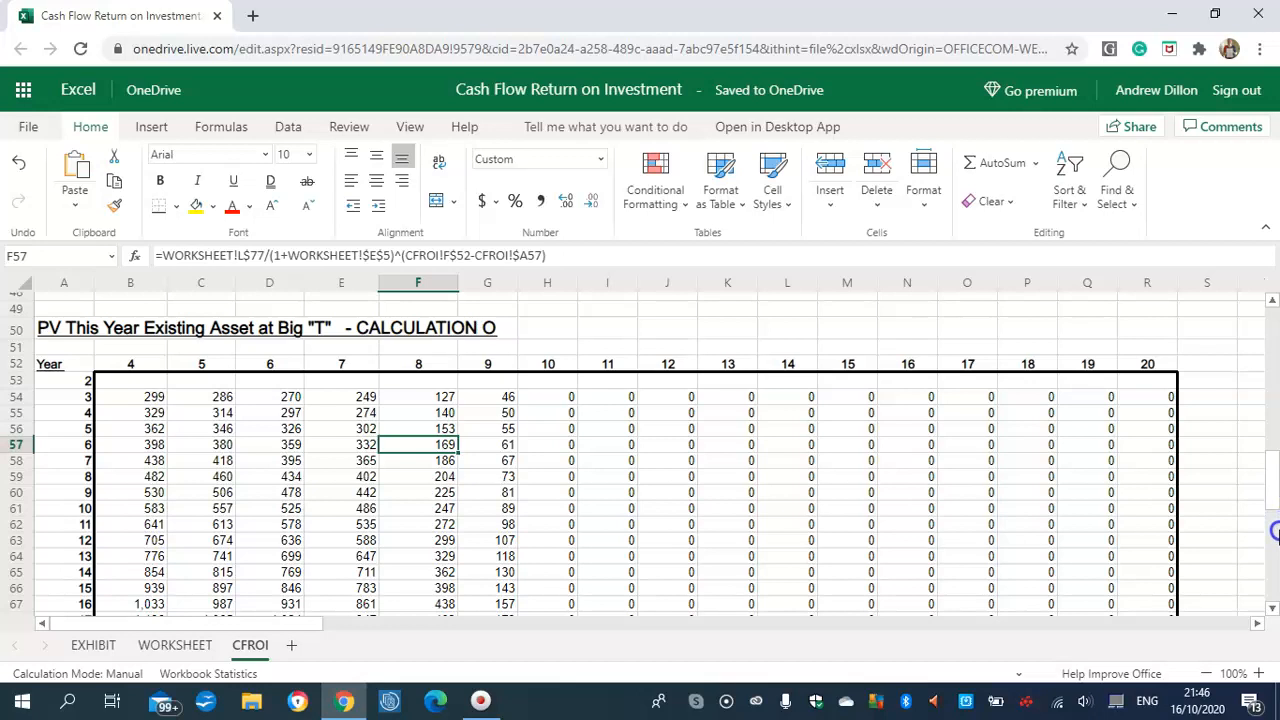
Inspect the Calculation O formula for year 18 under Big T 4 and return to the CFROI table at the start of the sheet.
scroll(1275, 531, "down", 5)
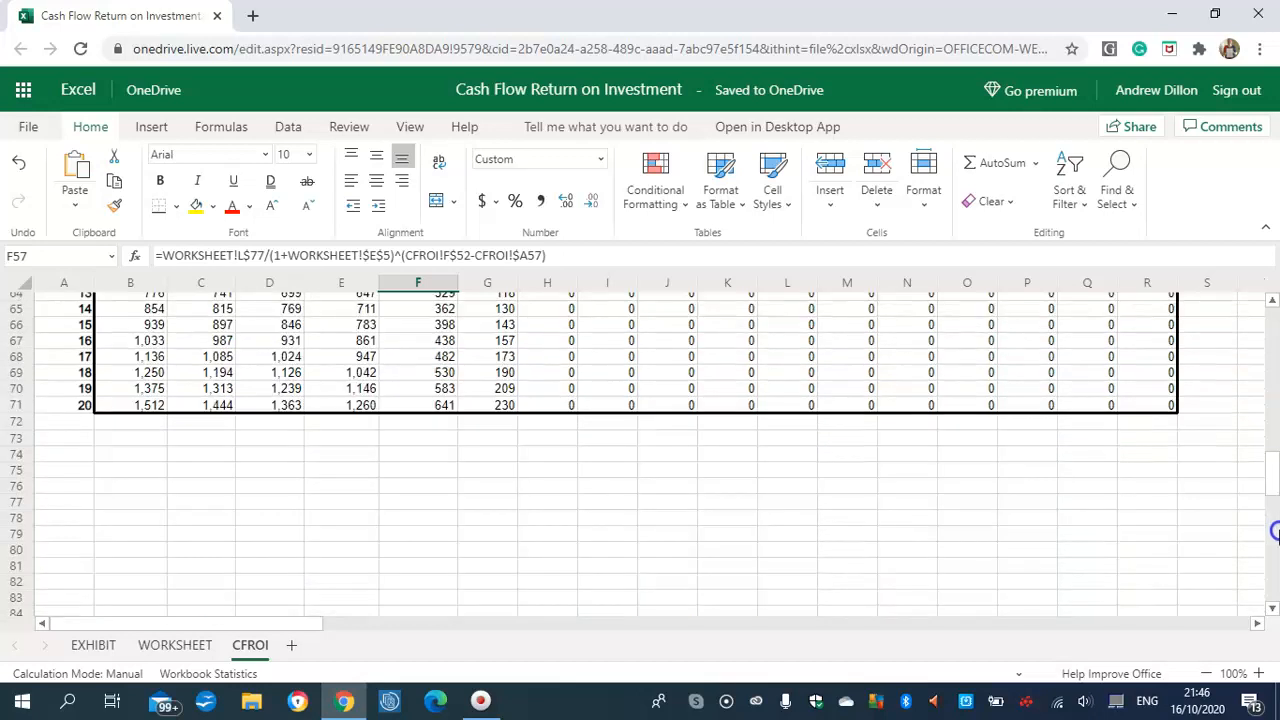
left_click_drag(1273, 479, 1266, 470)
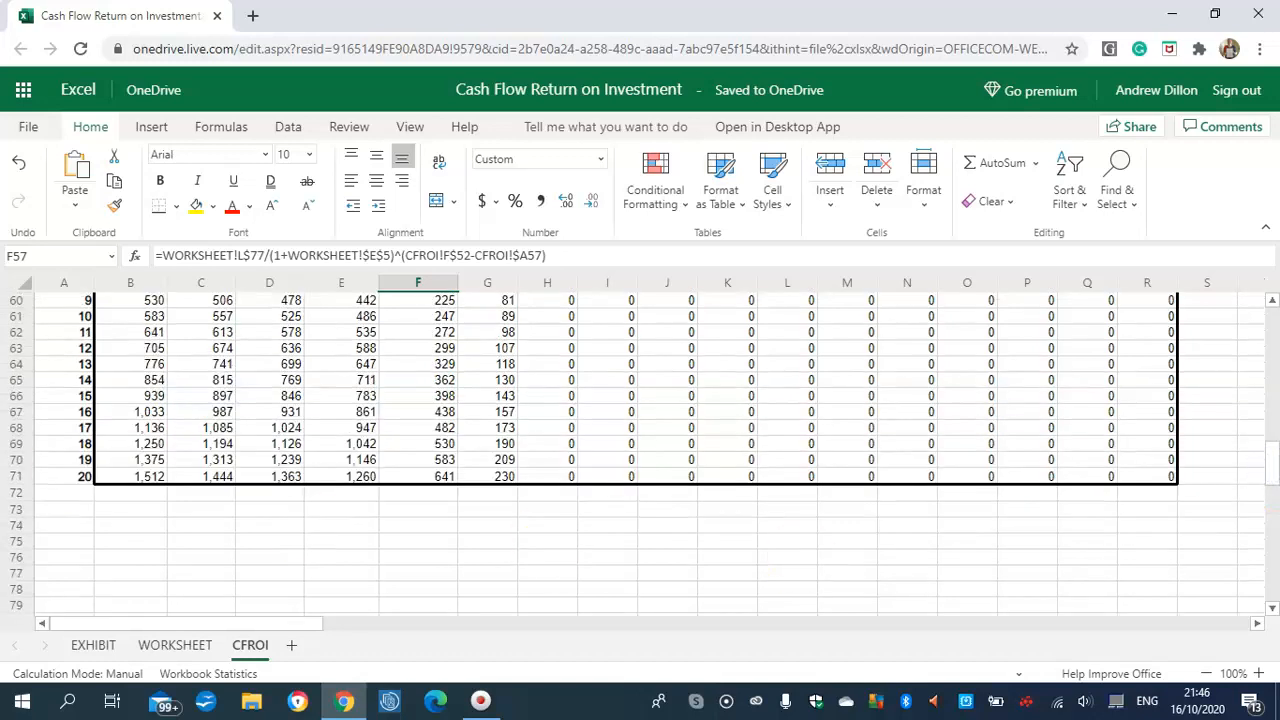
left_click(140, 446)
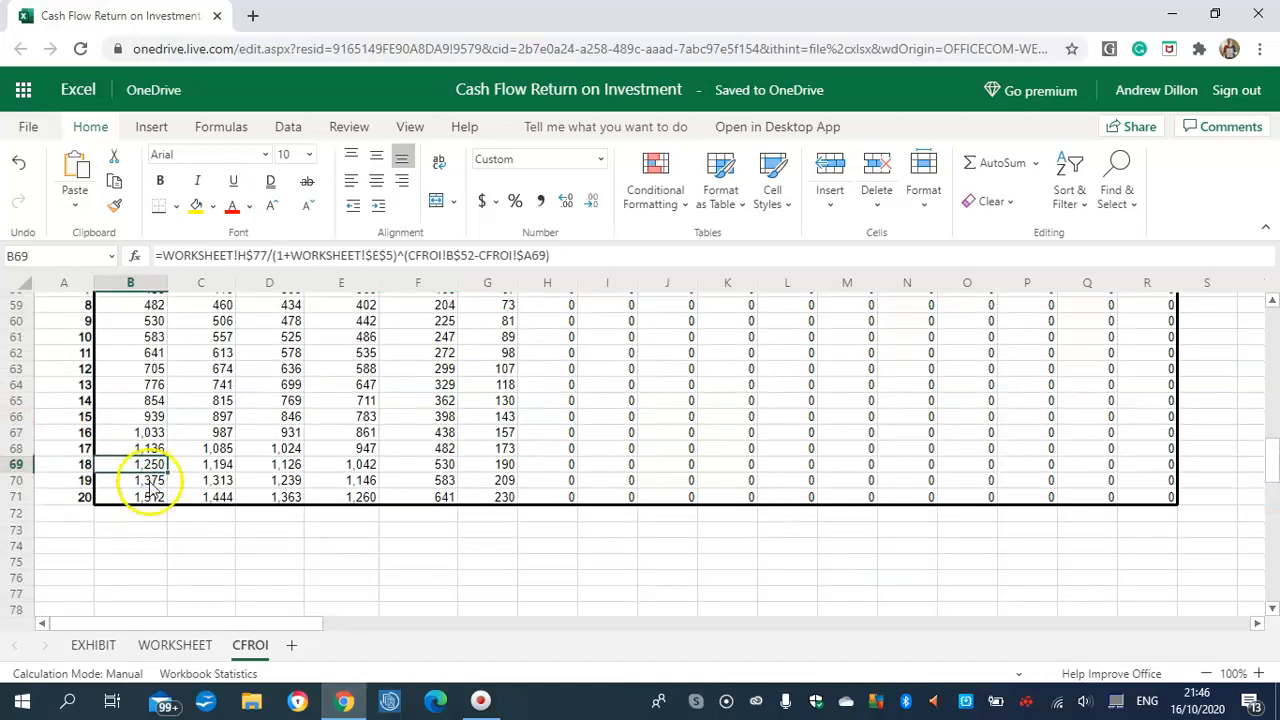
left_click_drag(1270, 462, 1268, 507)
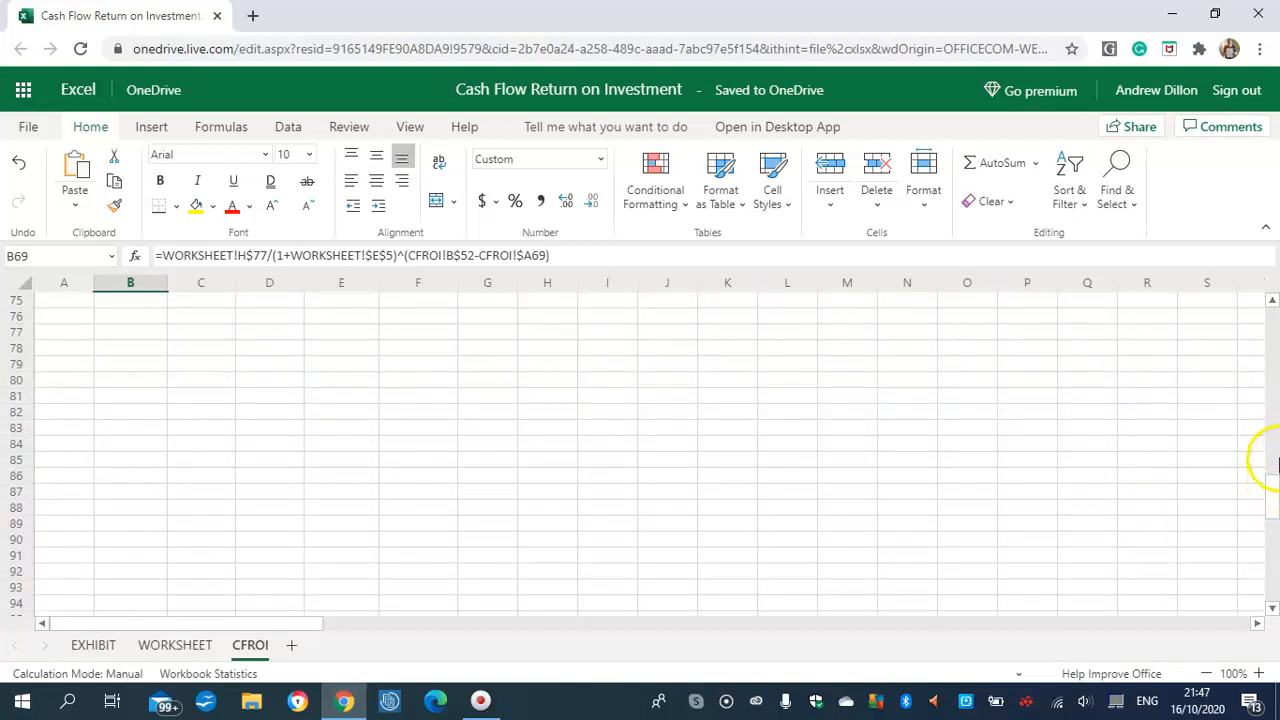
scroll(1210, 385, "up", 20)
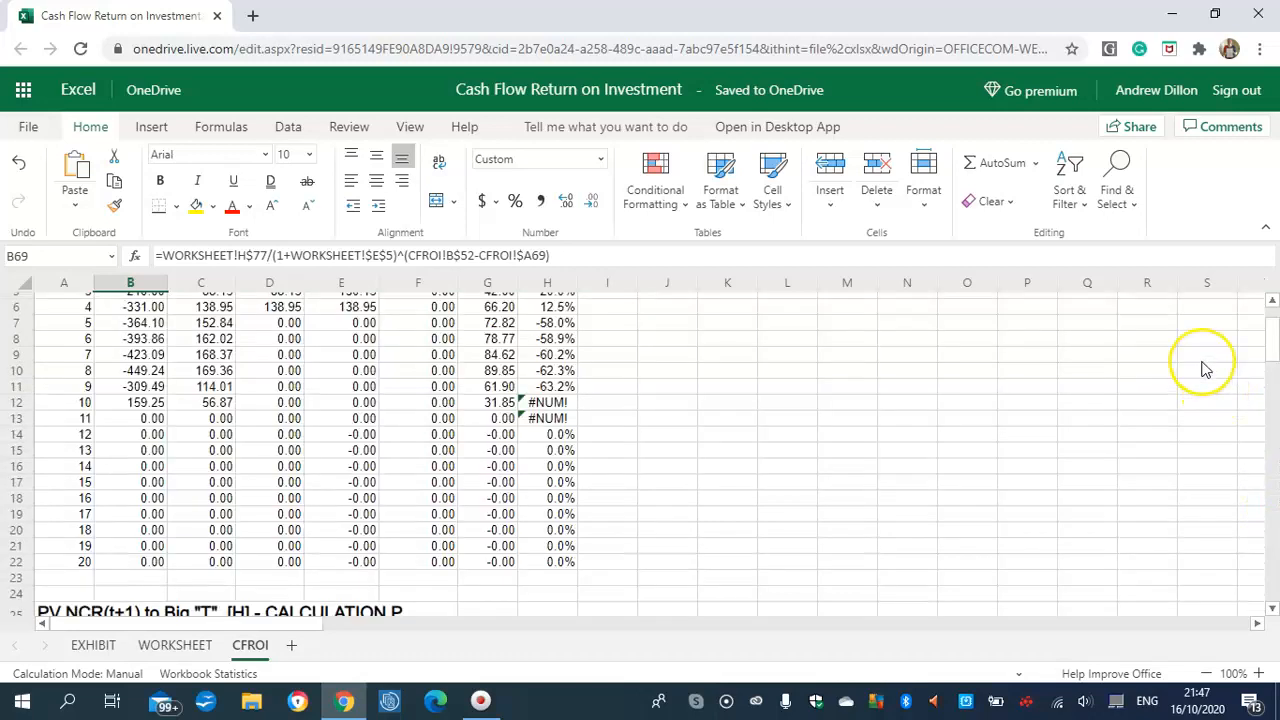
left_click(1272, 372)
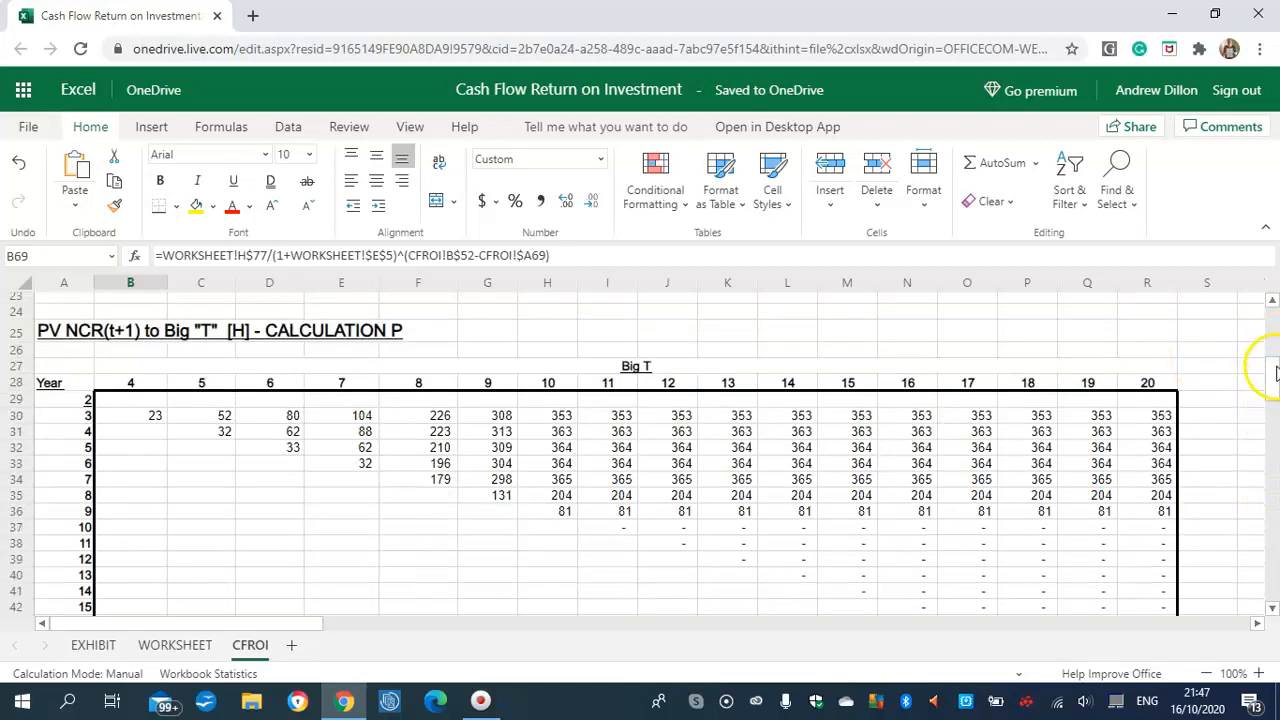
left_click_drag(1274, 338, 1272, 298)
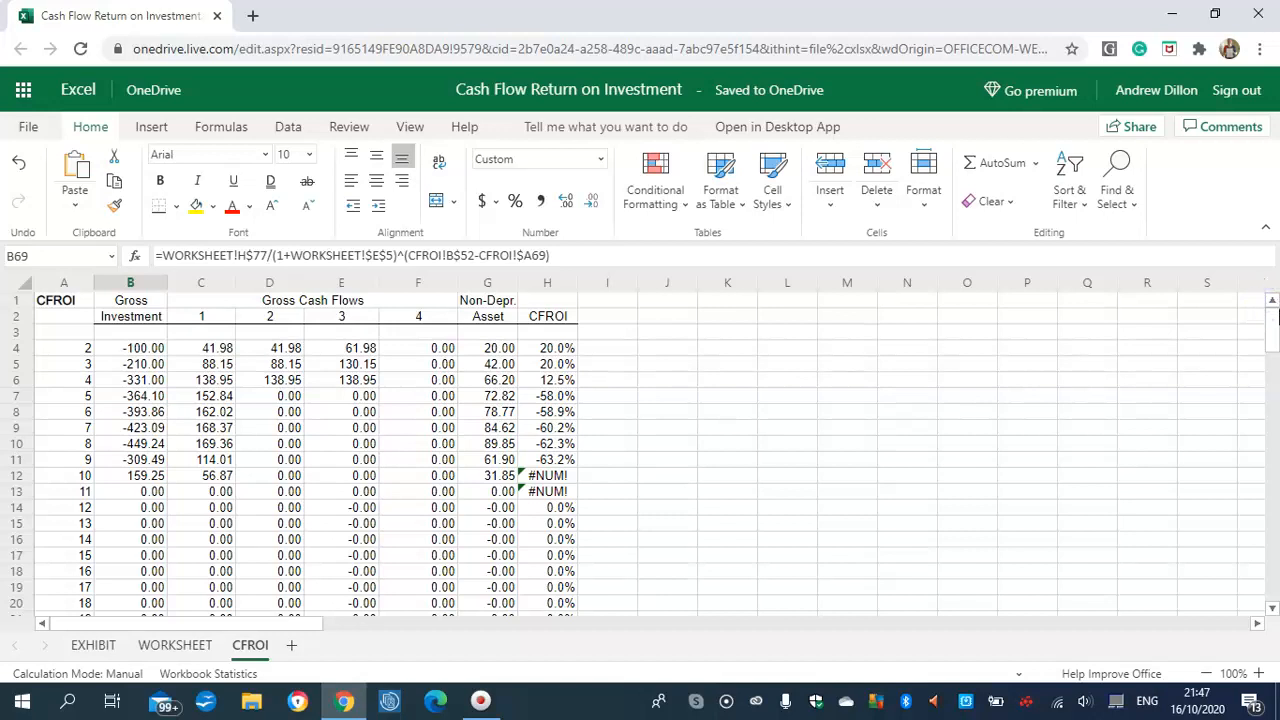
Check the Growth Rate and Project ROI rows in the WORKSHEET sheet, including the year 7 ROI formula.
left_click(177, 646)
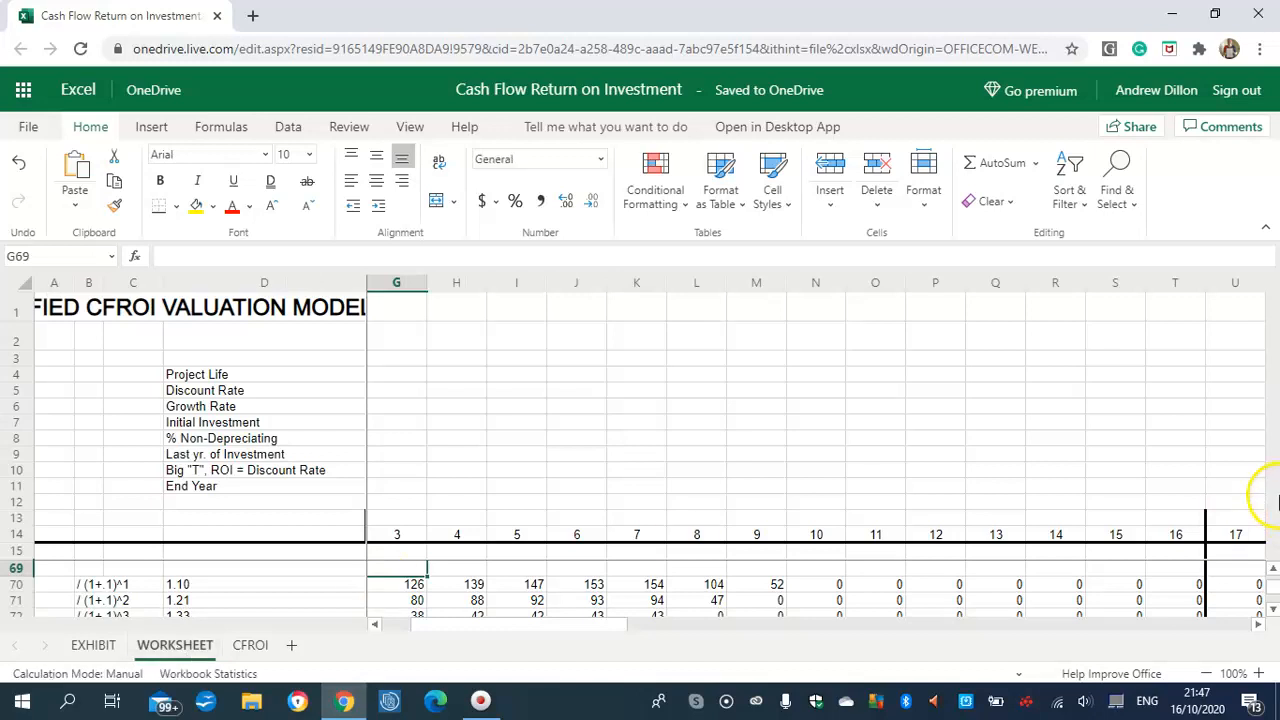
left_click(1274, 591)
left_click_drag(1274, 591, 1273, 555)
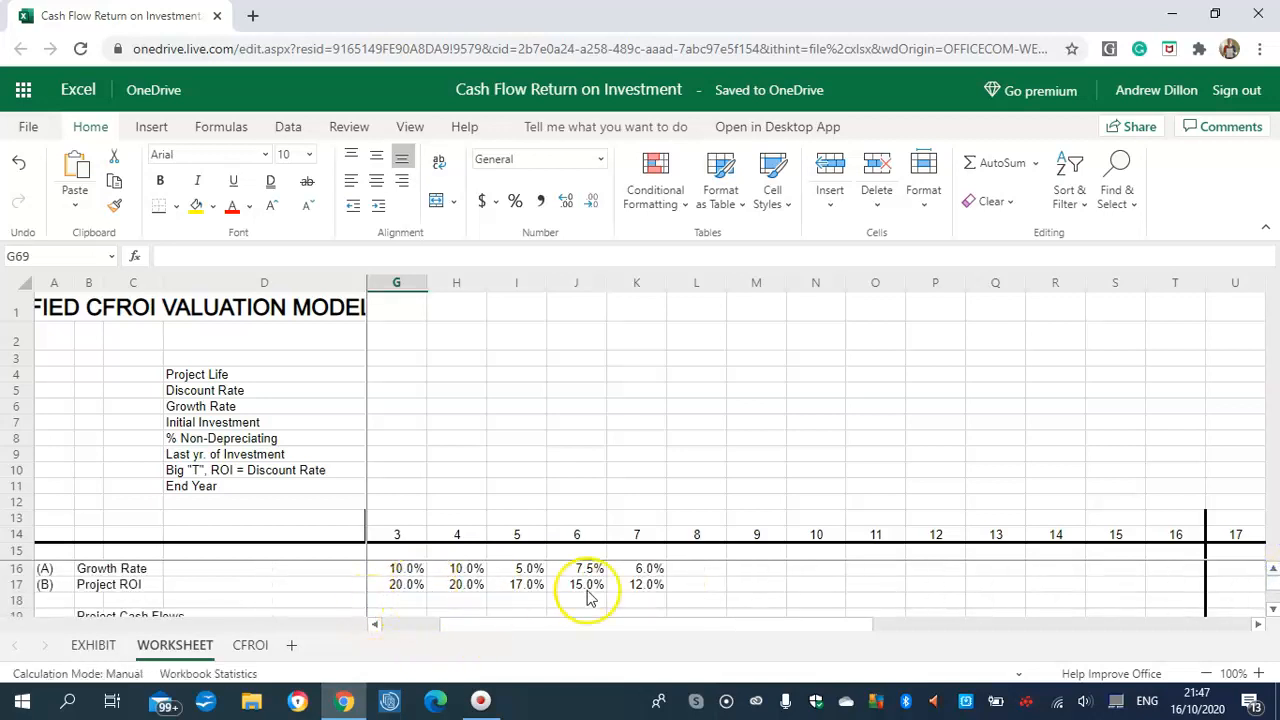
left_click(655, 590)
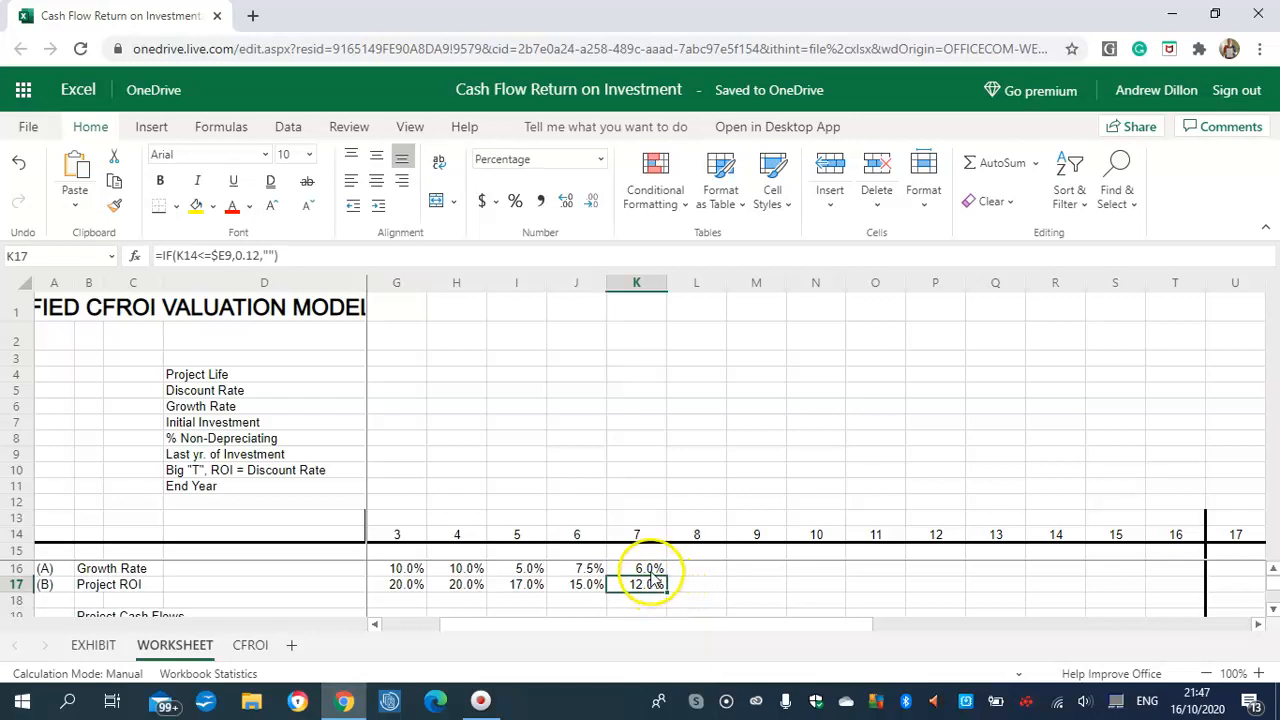
Inspect the EXHIBIT sheet's year 2 Growth Rate formula and the Project ROI formulas for years 1, 2 and 7.
left_click(106, 645)
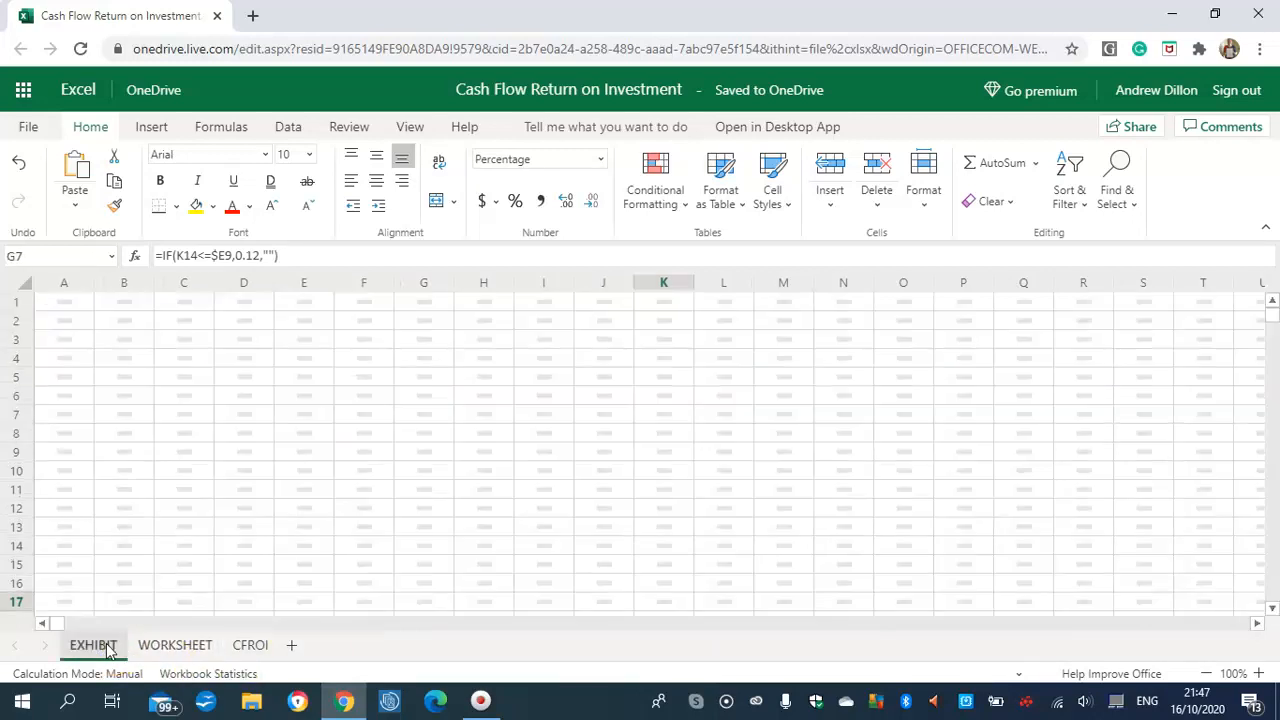
left_click(152, 658)
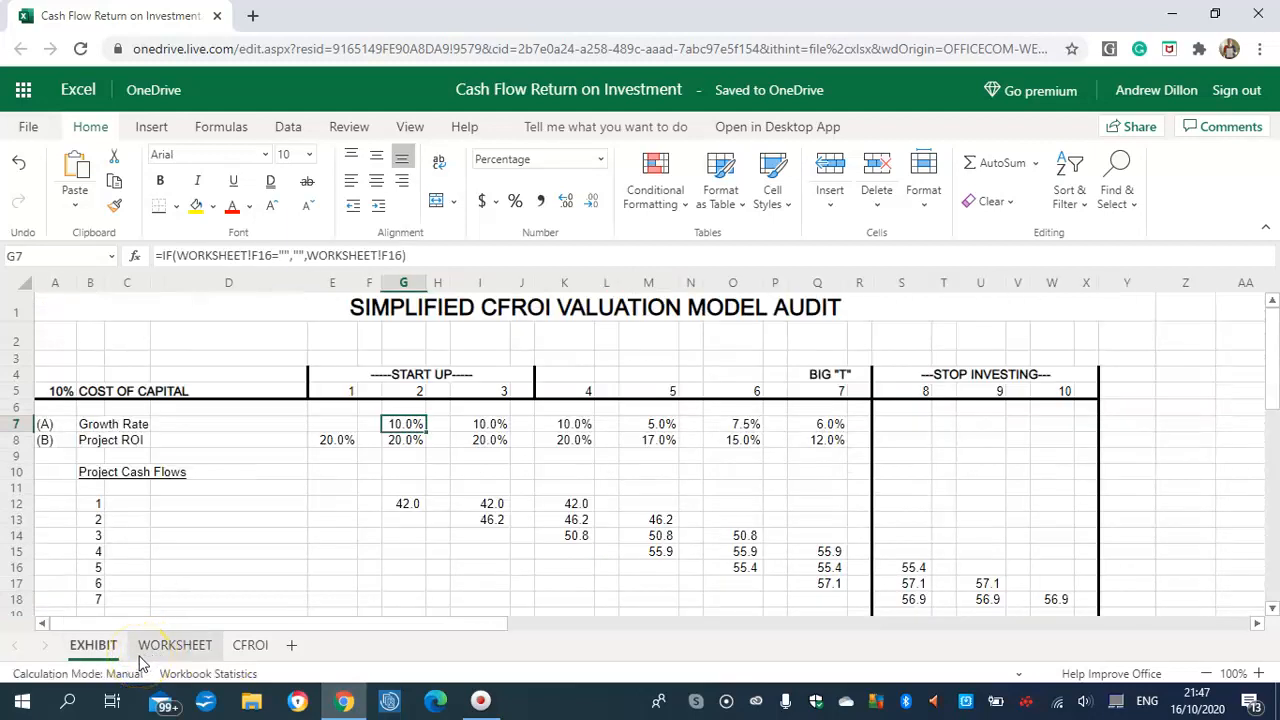
left_click(403, 428)
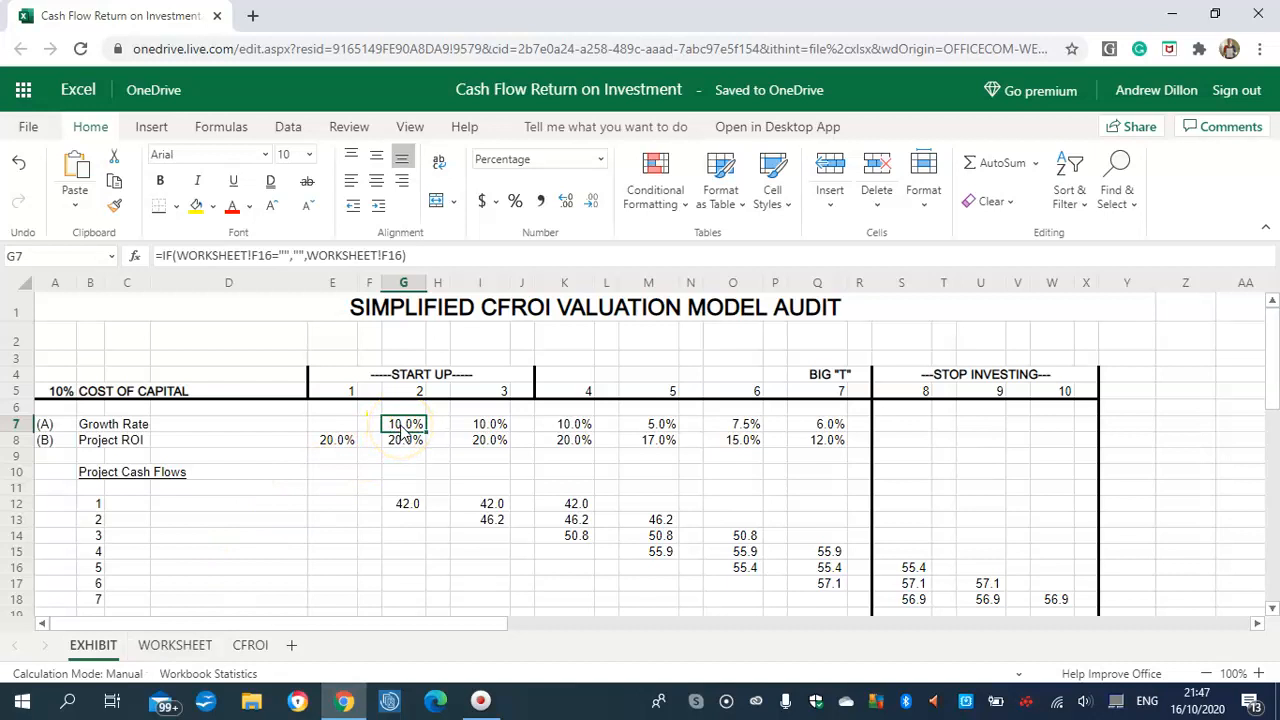
left_click(339, 443)
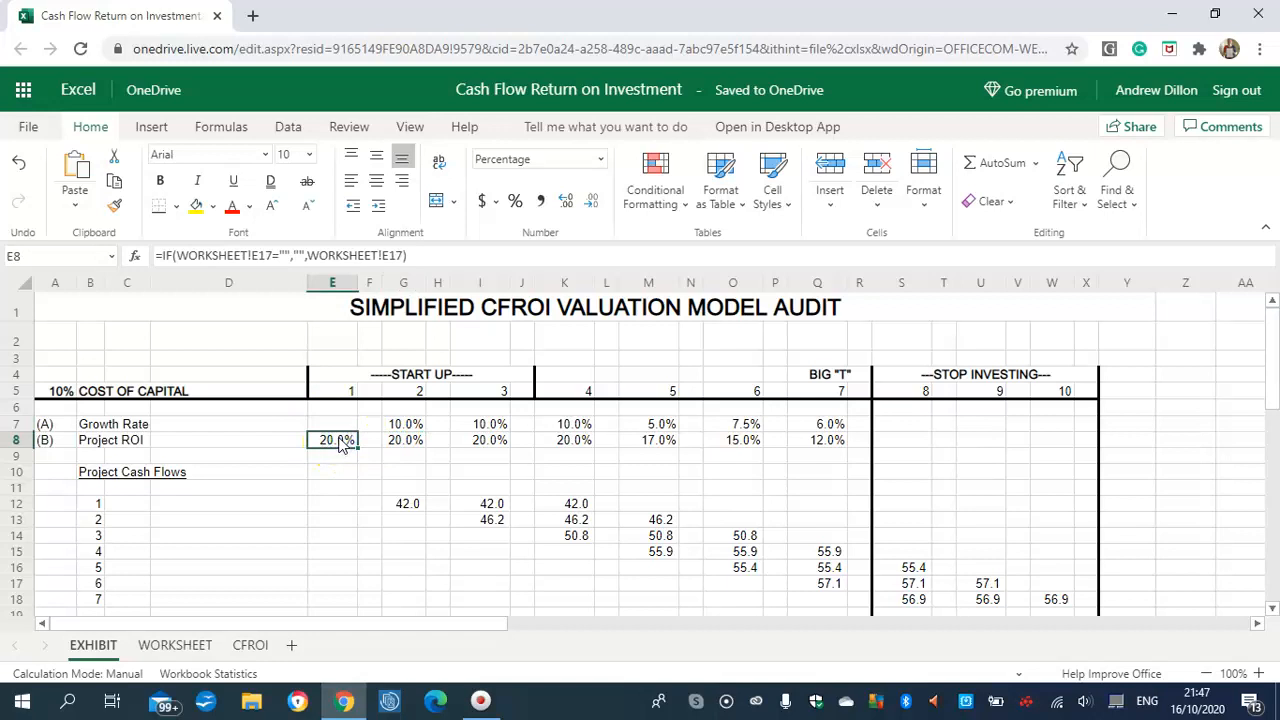
left_click(408, 444)
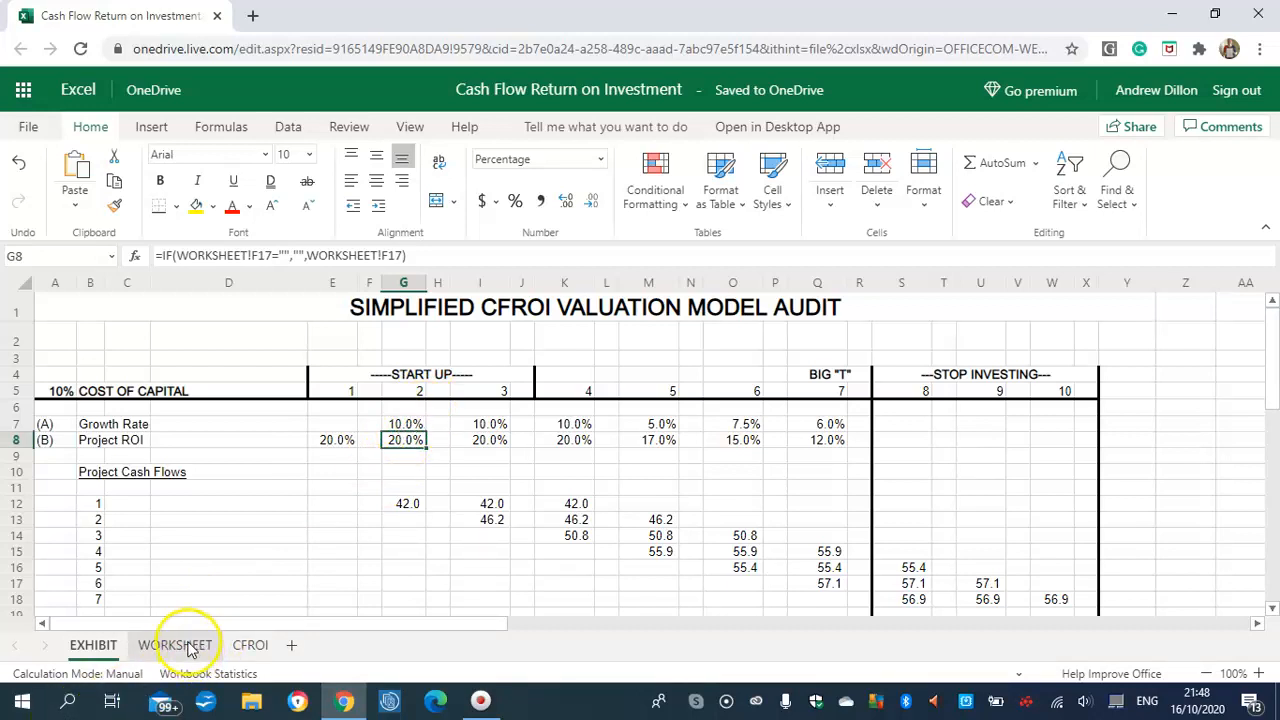
left_click(818, 434)
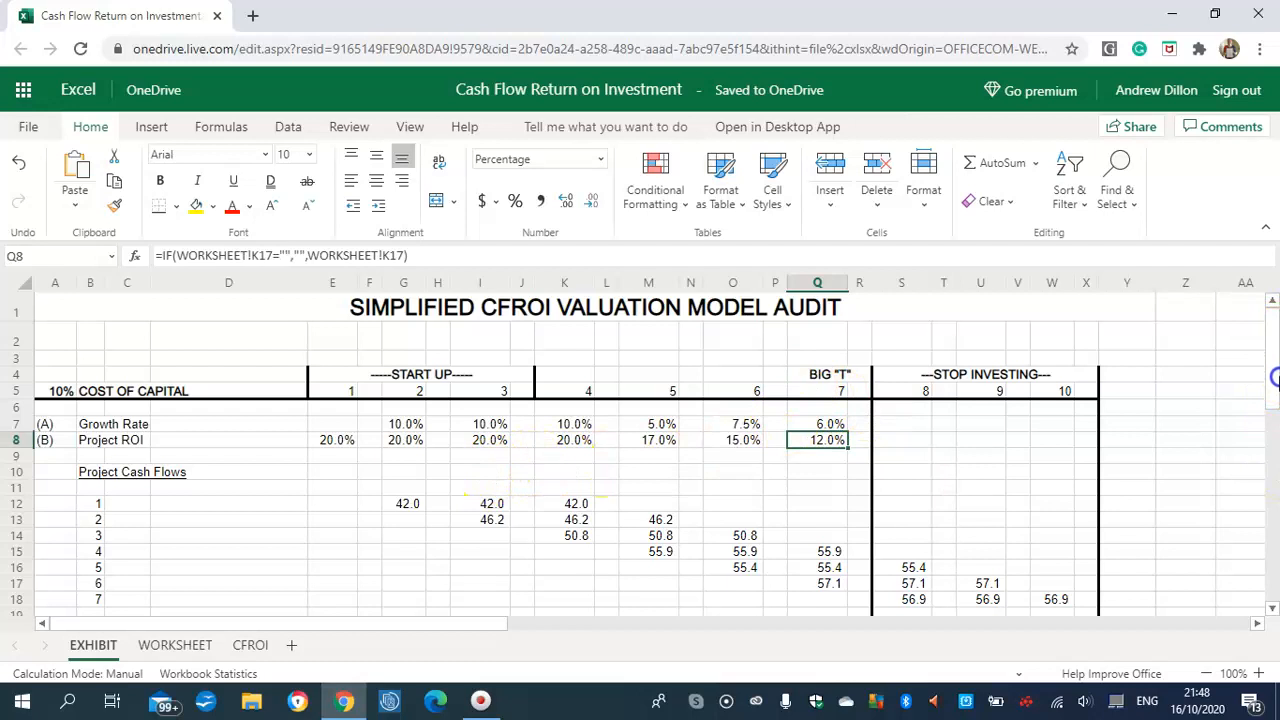
Review the EXHIBIT rows from Project Cash Flows through NCR, the balance sheet lines and CFROI to VALUE #1.
scroll(1274, 382, "down", 1)
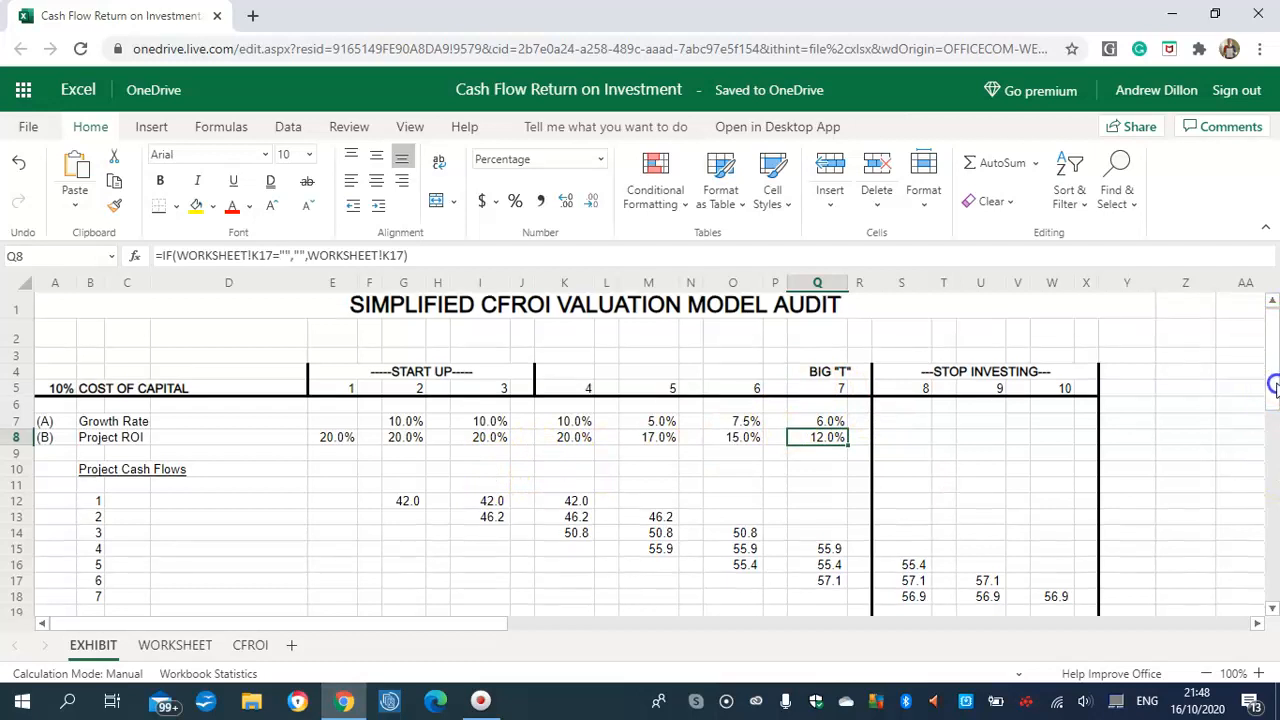
scroll(1273, 385, "down", 2)
scroll(1274, 390, "down", 1)
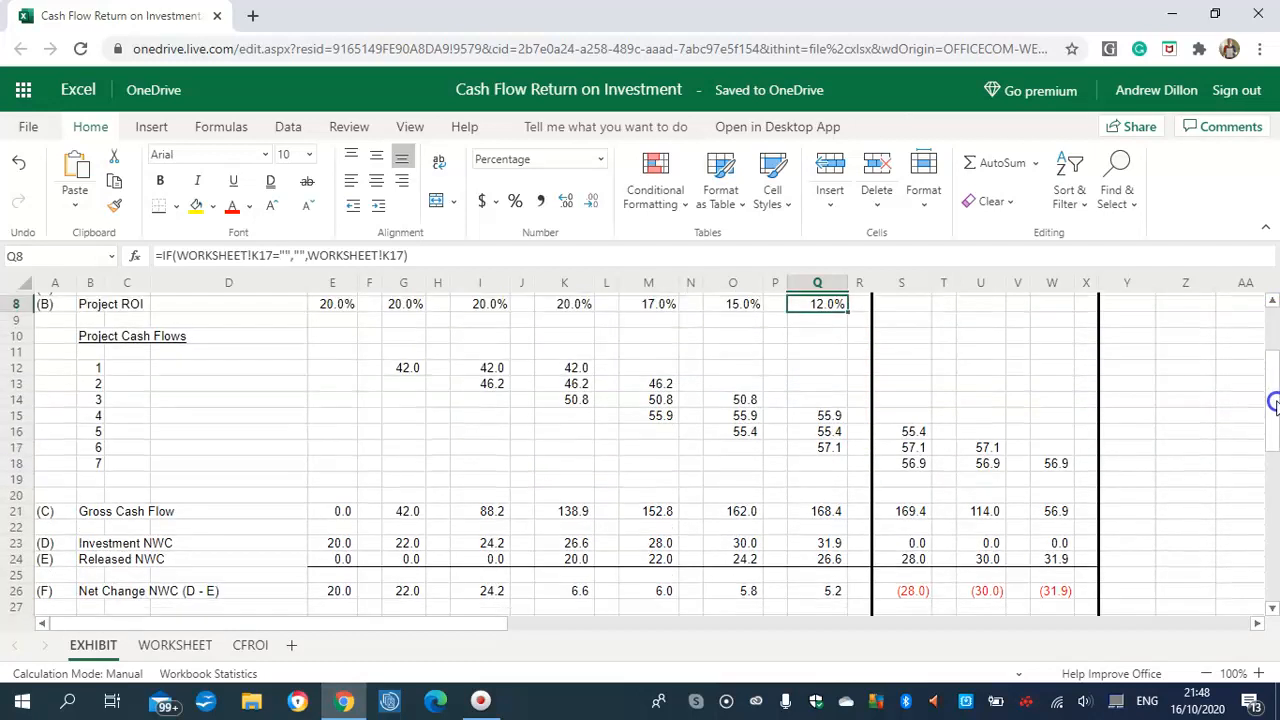
scroll(1274, 408, "down", 1)
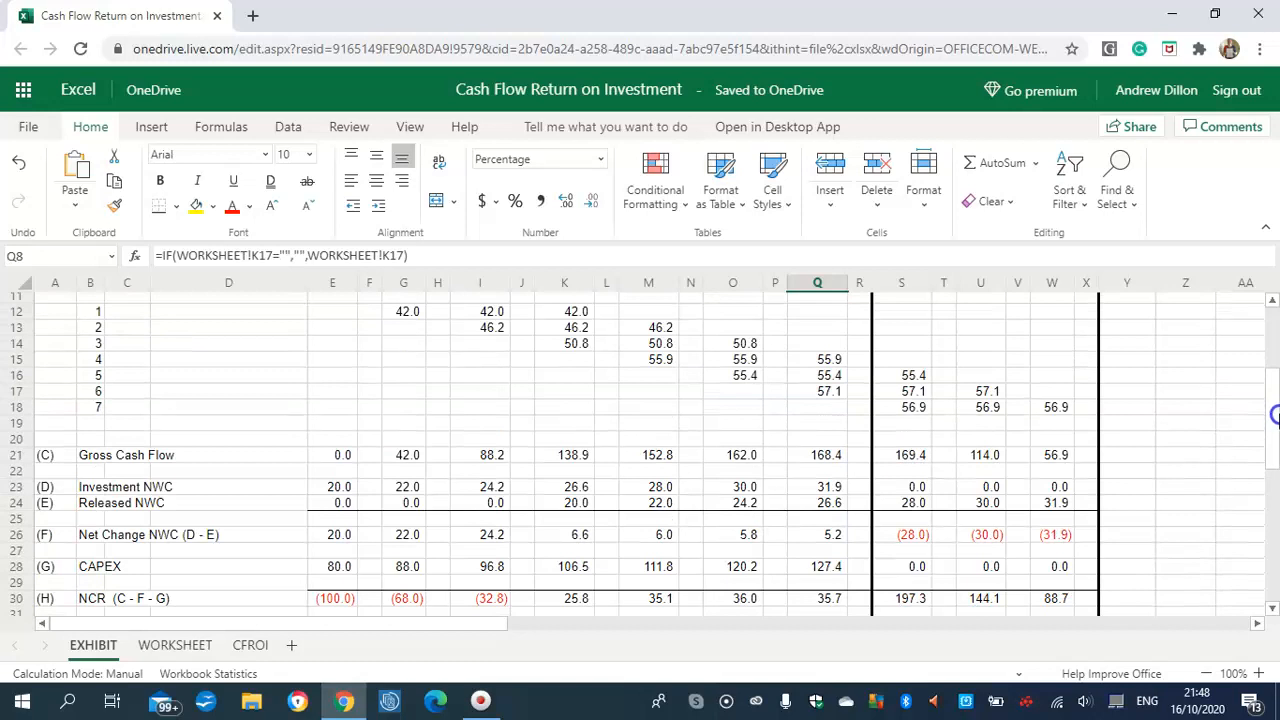
scroll(1274, 415, "down", 1)
scroll(1274, 425, "down", 2)
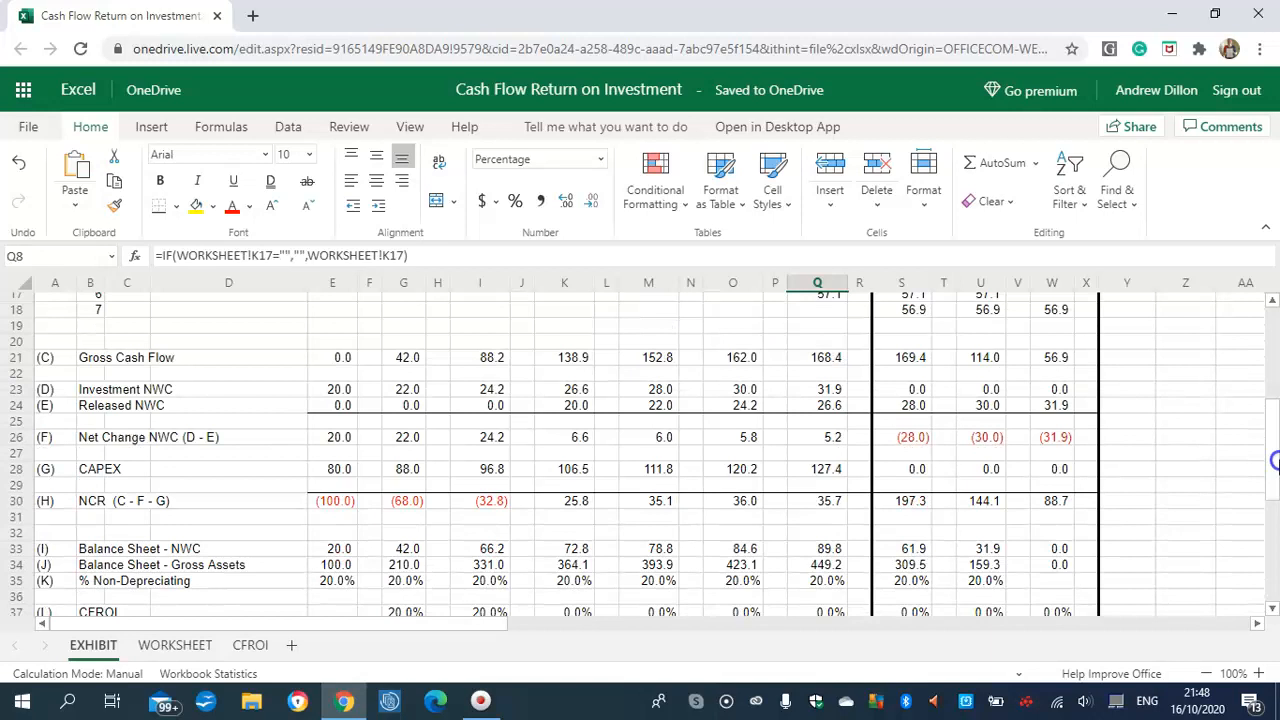
scroll(1274, 478, "down", 1)
scroll(1274, 481, "down", 2)
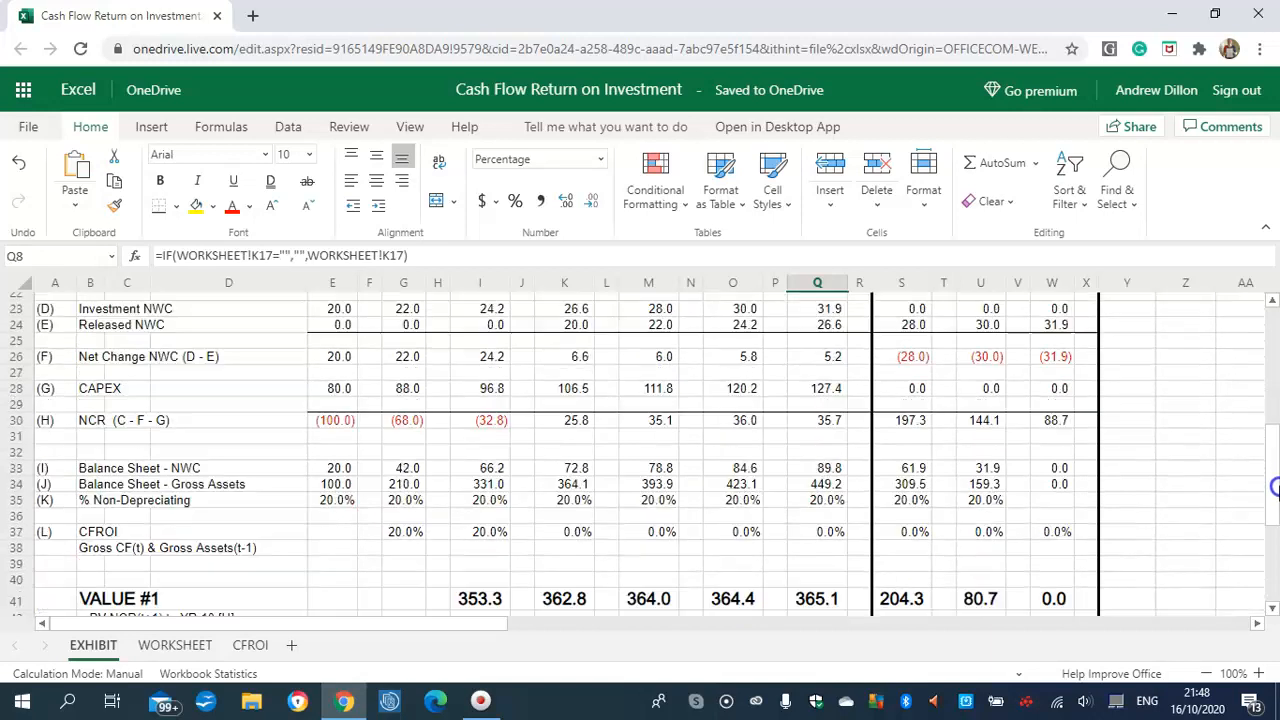
scroll(1274, 486, "down", 1)
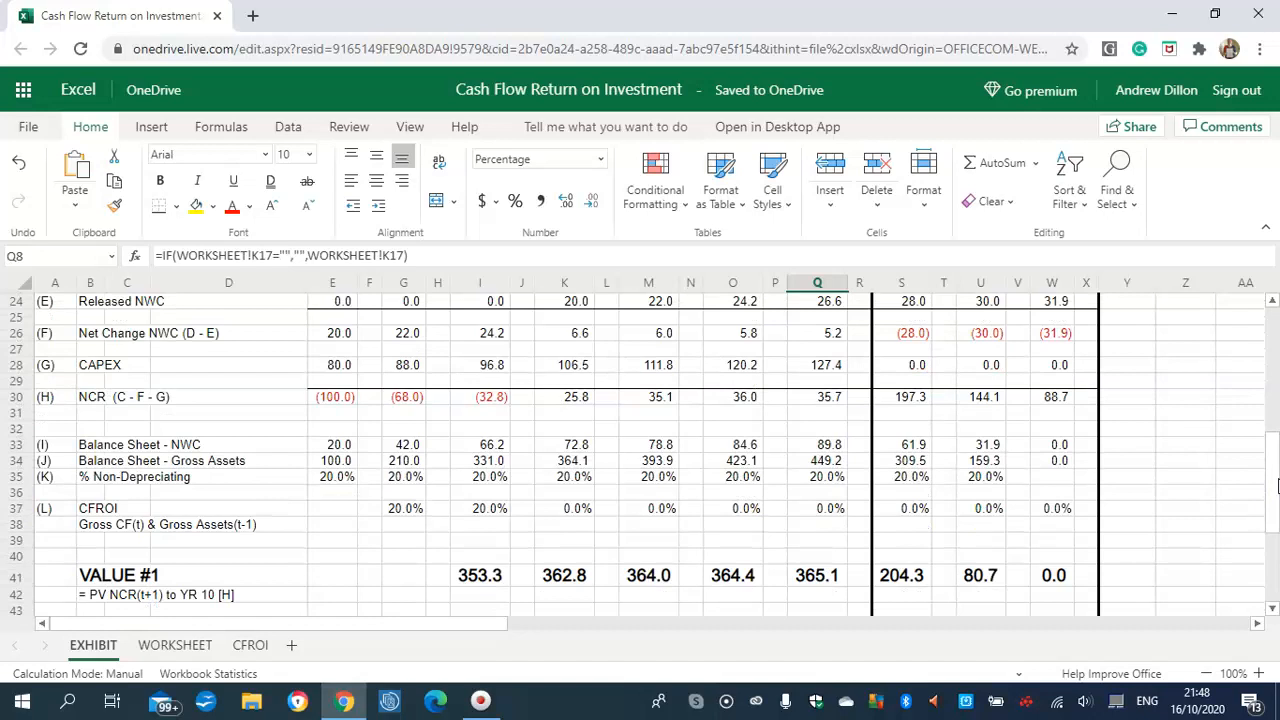
left_click(1278, 487)
scroll(1274, 488, "down", 1)
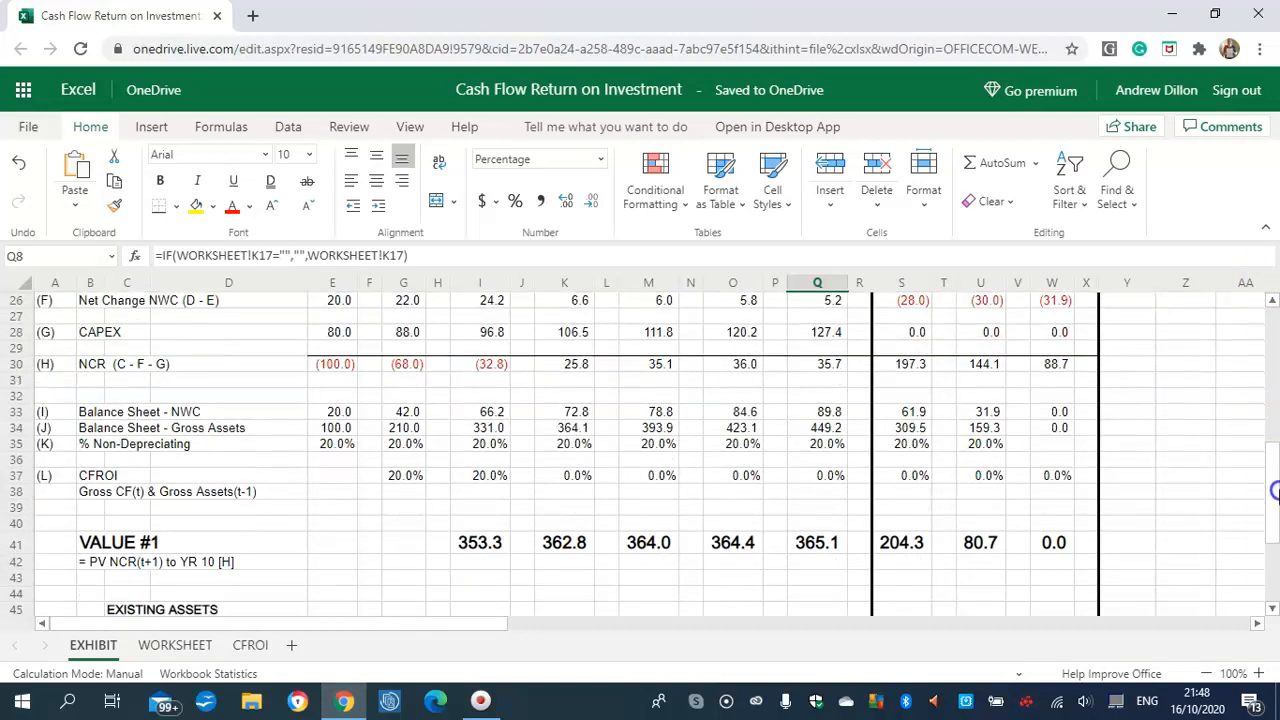
Review the EXHIBIT sheet's Existing Assets rows and inspect the Investment (D + G) formulas for years 3 and 4 under Future Investments.
scroll(1274, 490, "down", 3)
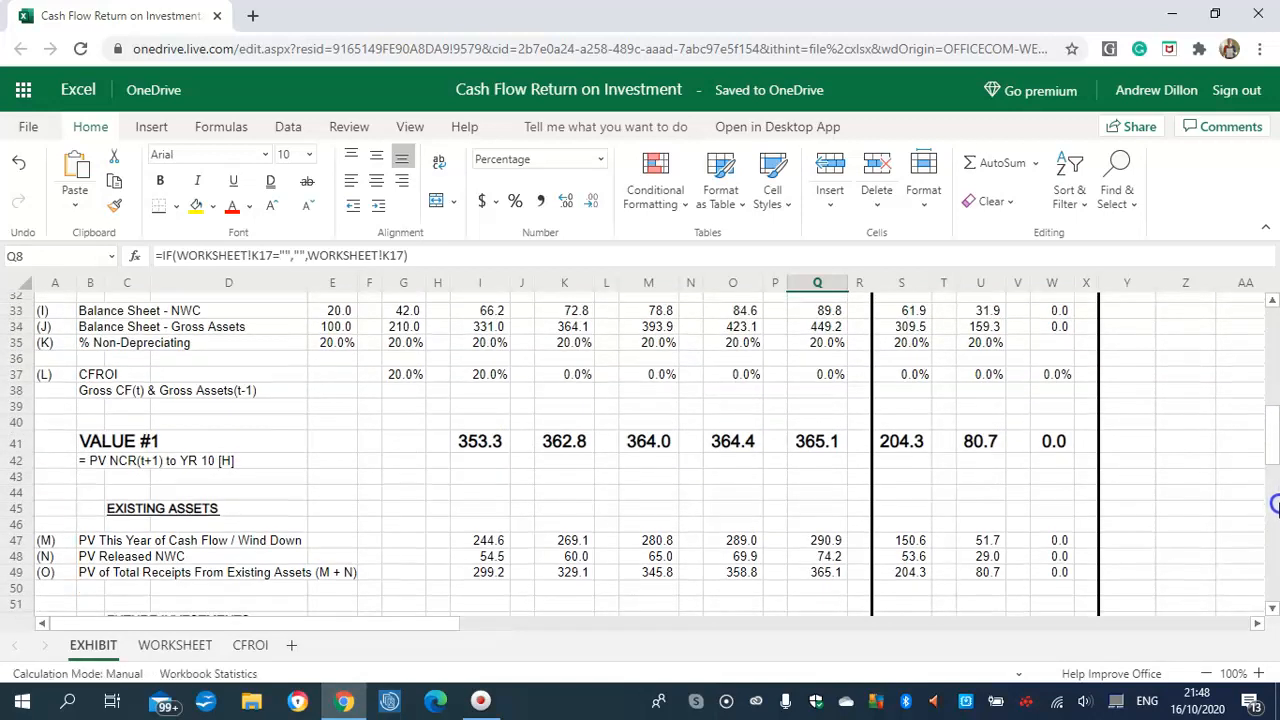
scroll(1274, 511, "down", 1)
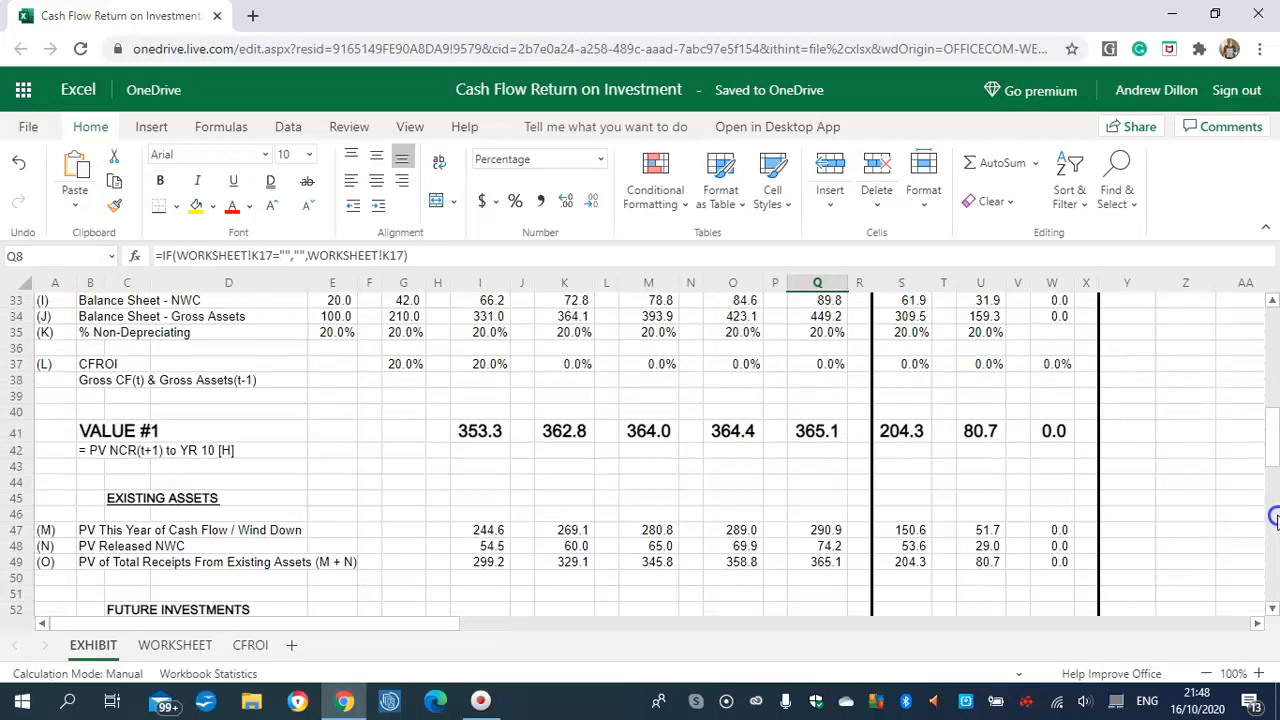
scroll(1273, 520, "down", 2)
scroll(1274, 520, "down", 1)
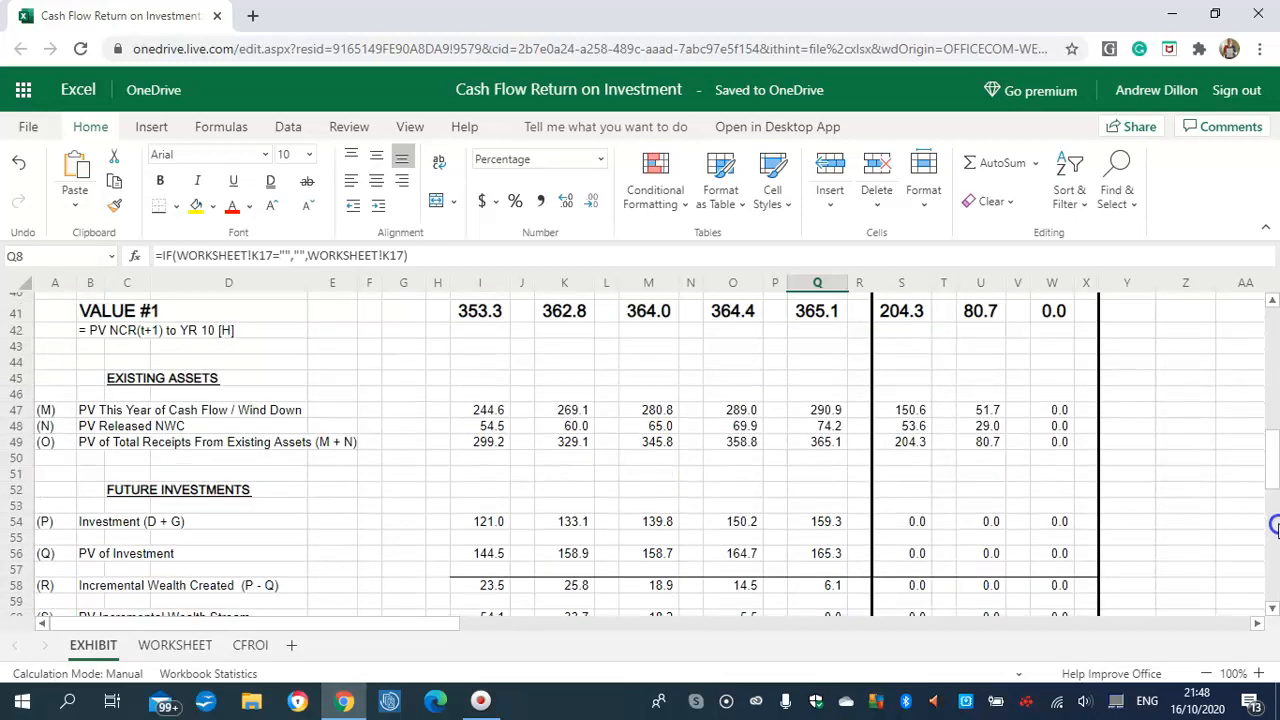
scroll(1274, 527, "down", 1)
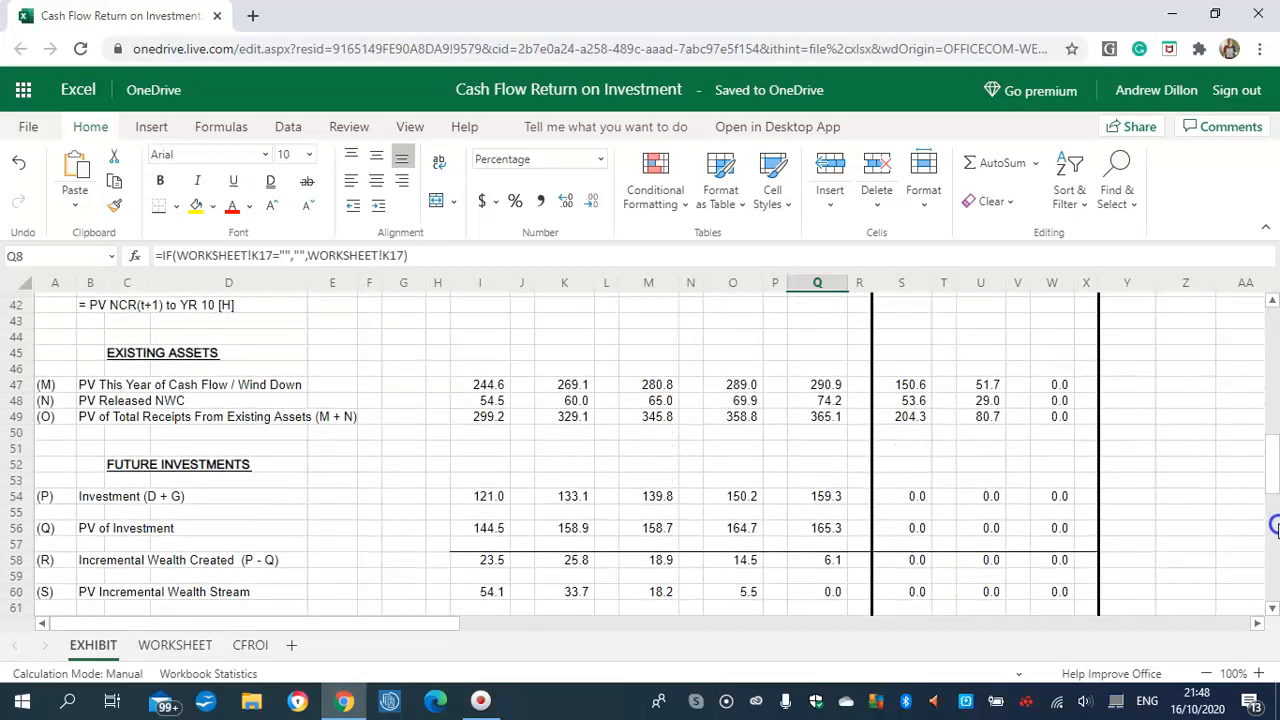
left_click(488, 498)
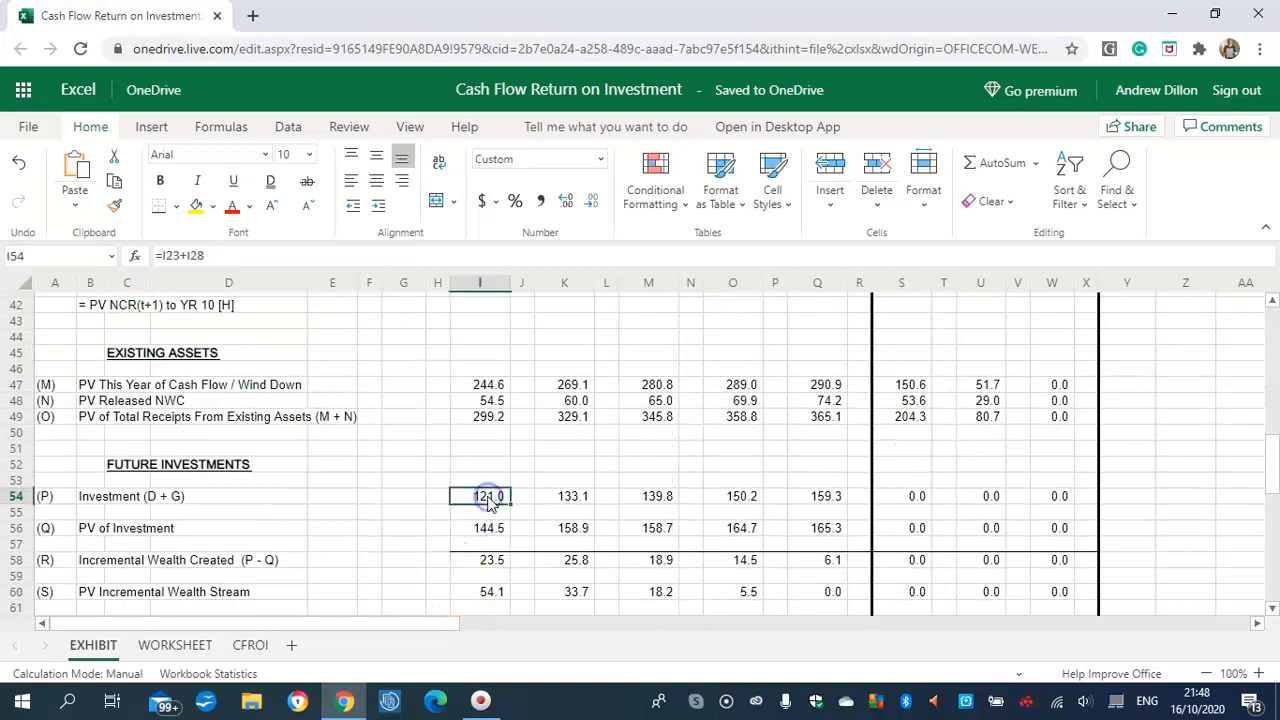
left_click(571, 496)
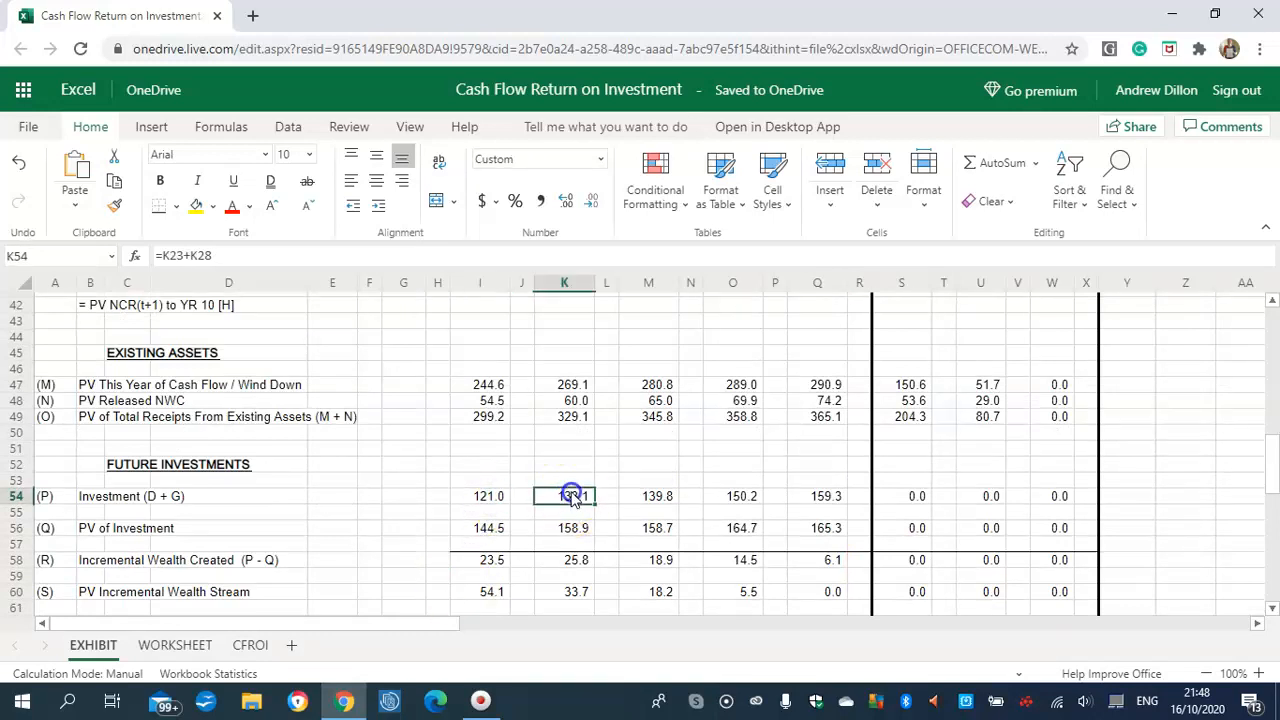
Inspect the PV of Investment and Incremental Wealth Created formulas for years 3 and 4.
left_click(489, 528)
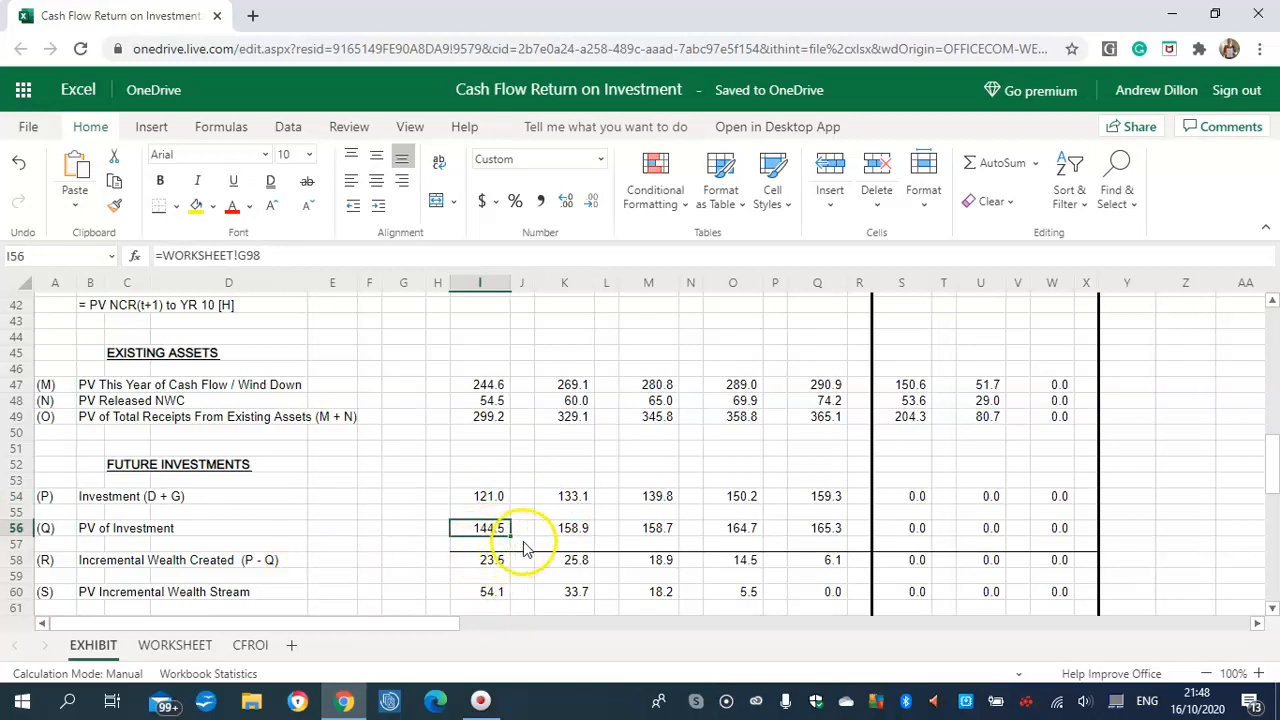
left_click(585, 522)
left_click(469, 560)
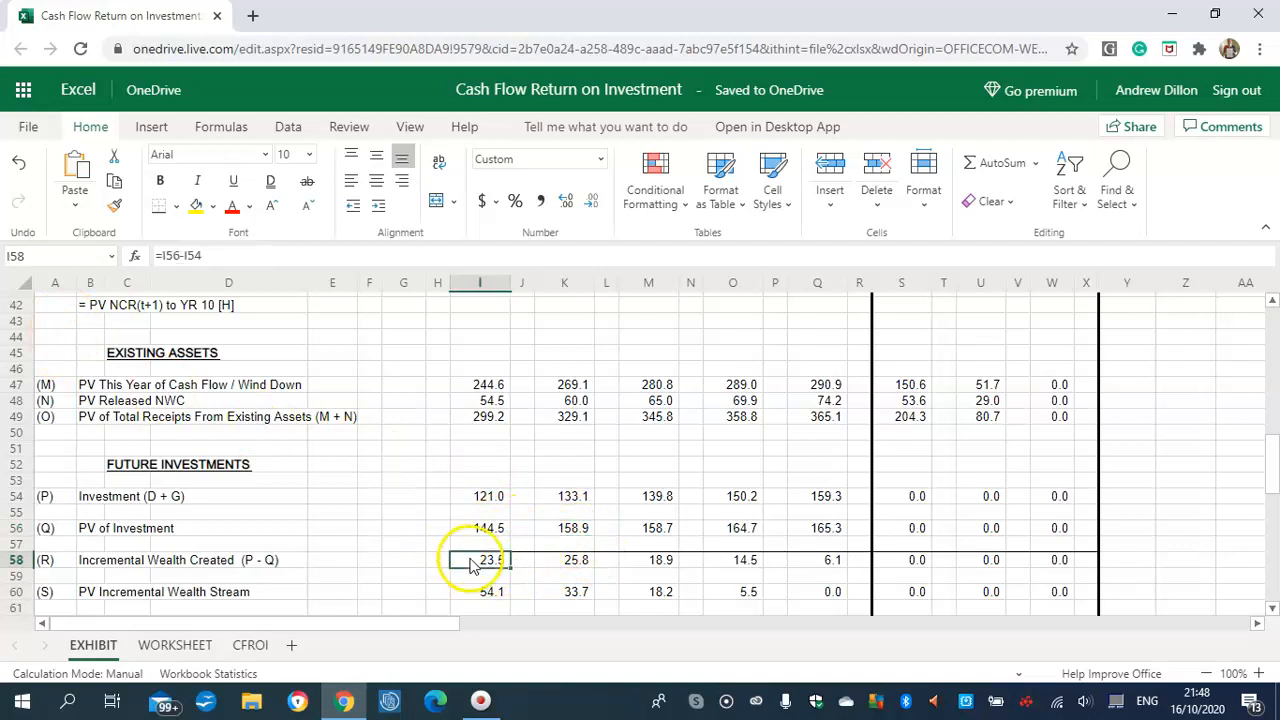
left_click(564, 563)
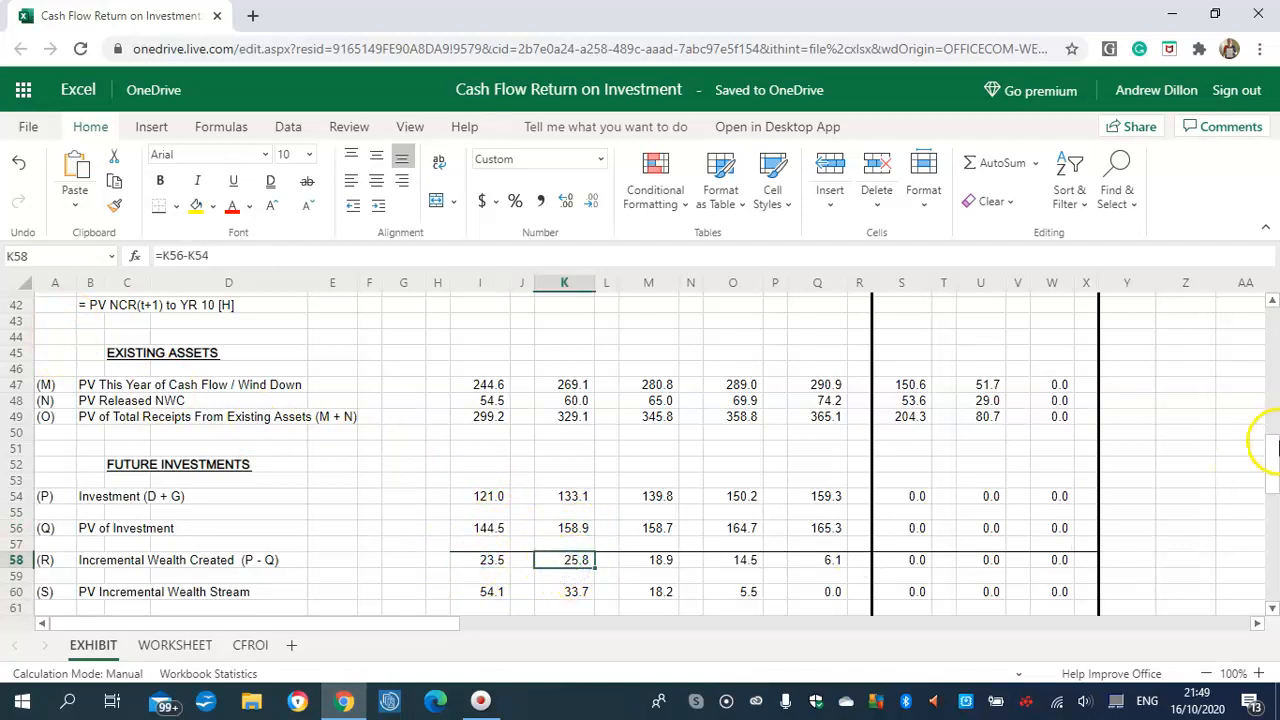
Inspect the year 3 VALUE #2 and Shareholder Return formulas and the year 4 % Future formula, and return to the start of the sheet.
left_click(1271, 519)
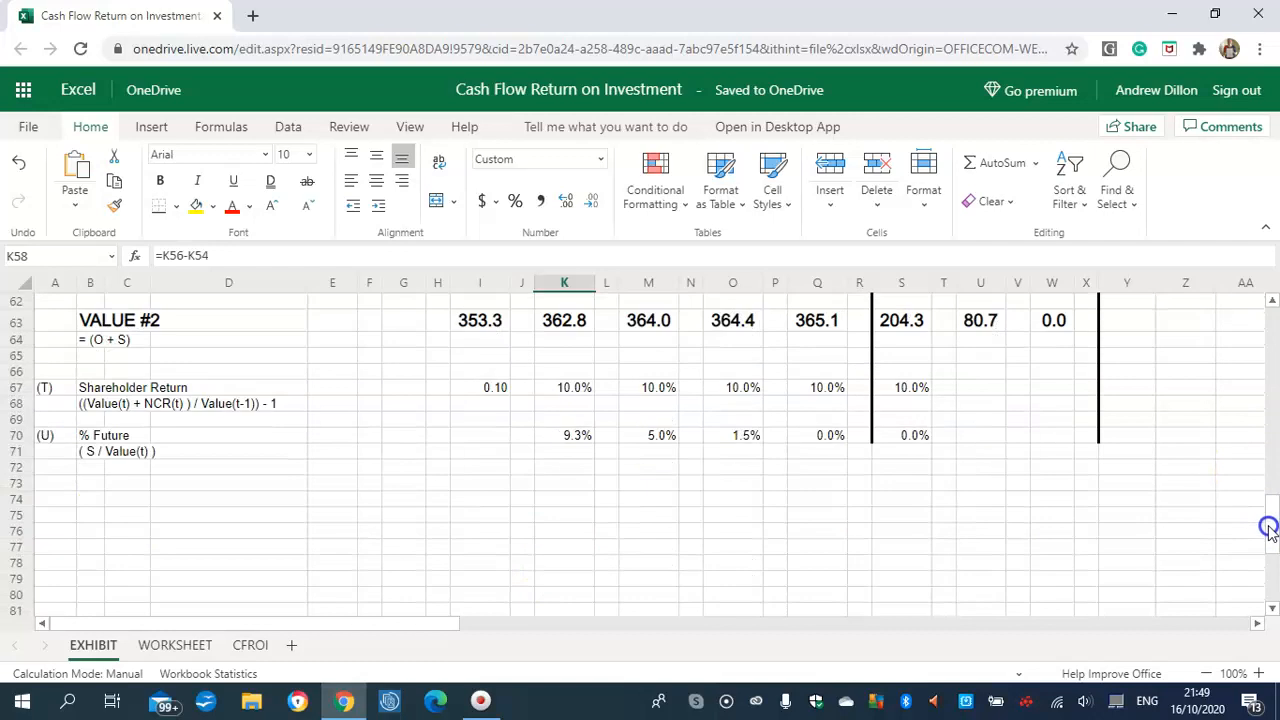
left_click_drag(1268, 532, 1270, 534)
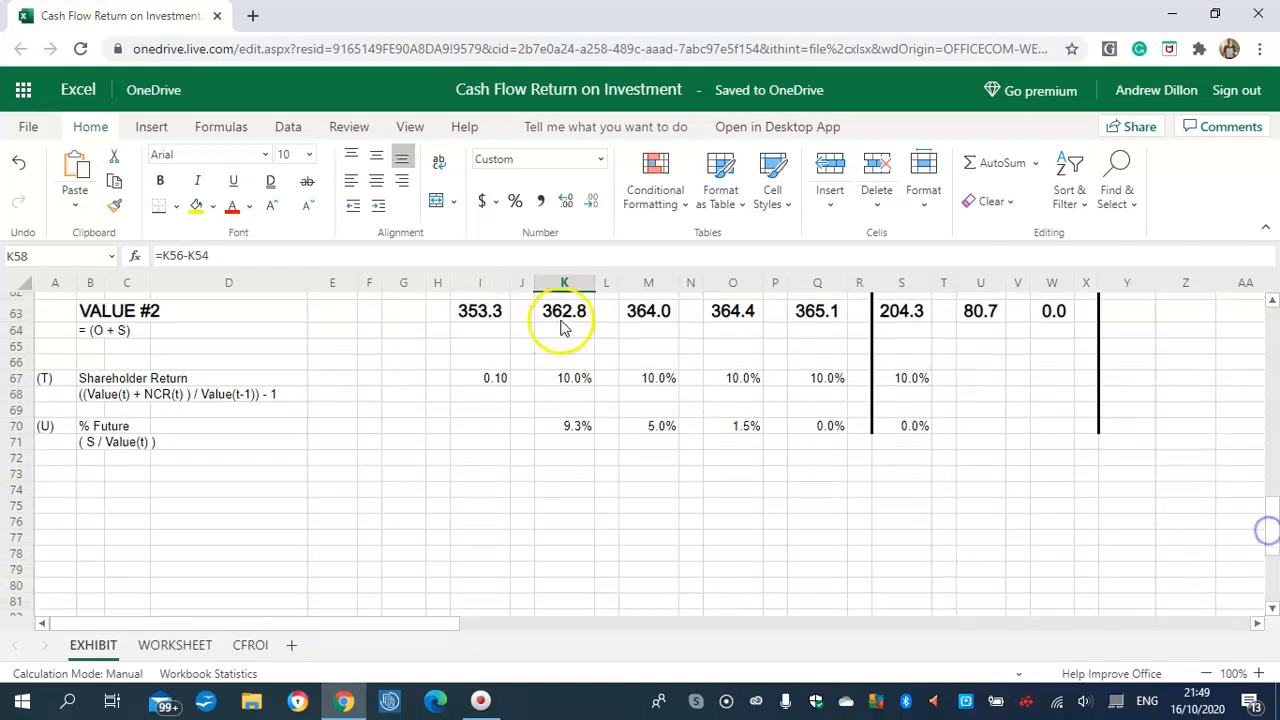
left_click(496, 311)
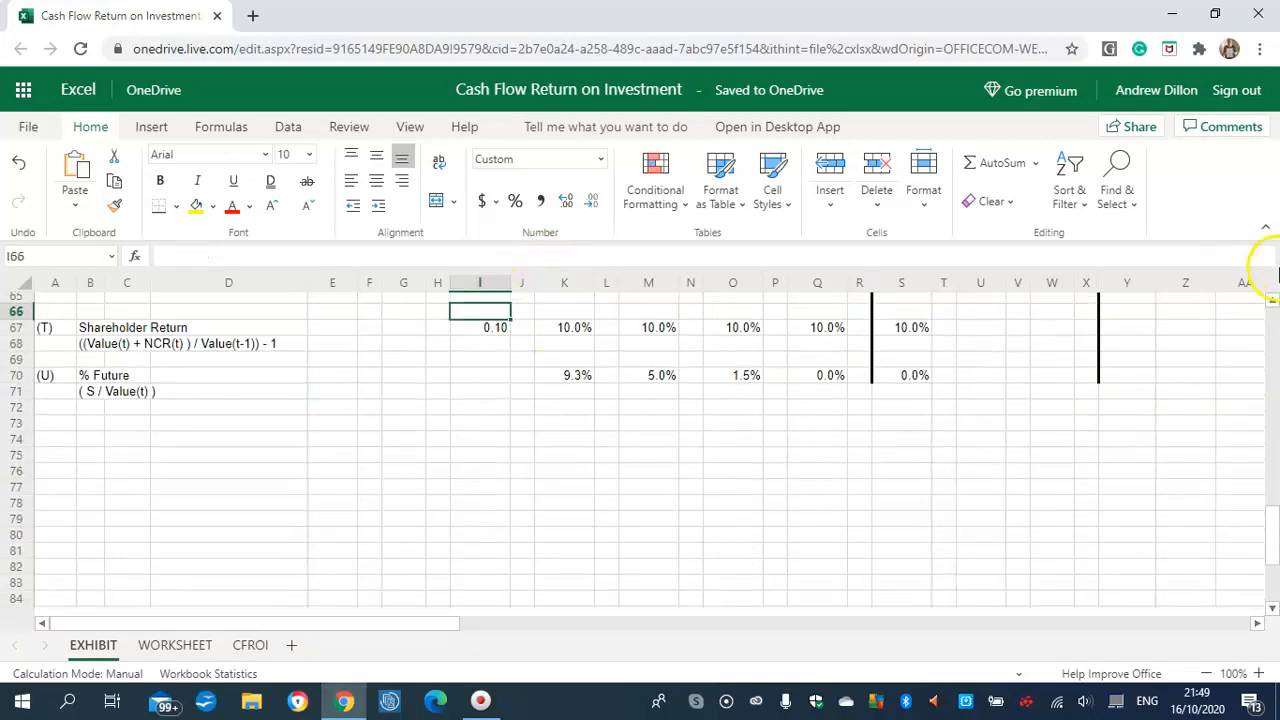
left_click(1273, 303)
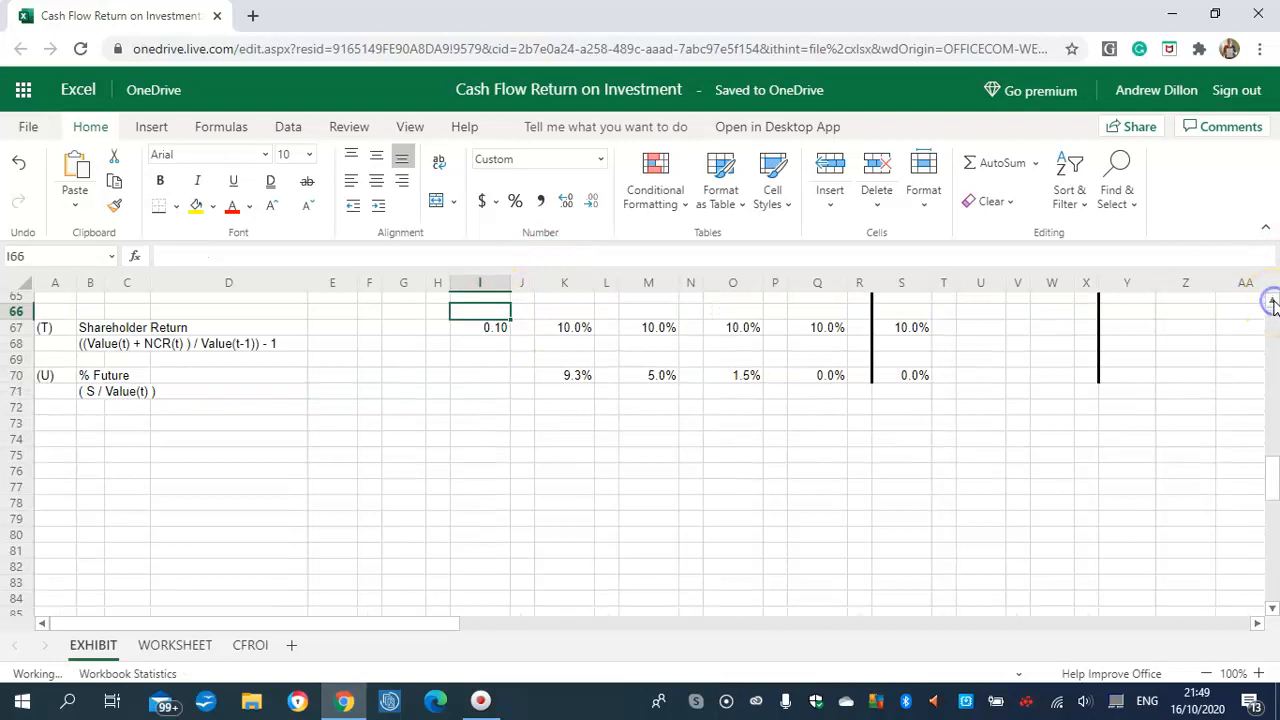
left_click(481, 335)
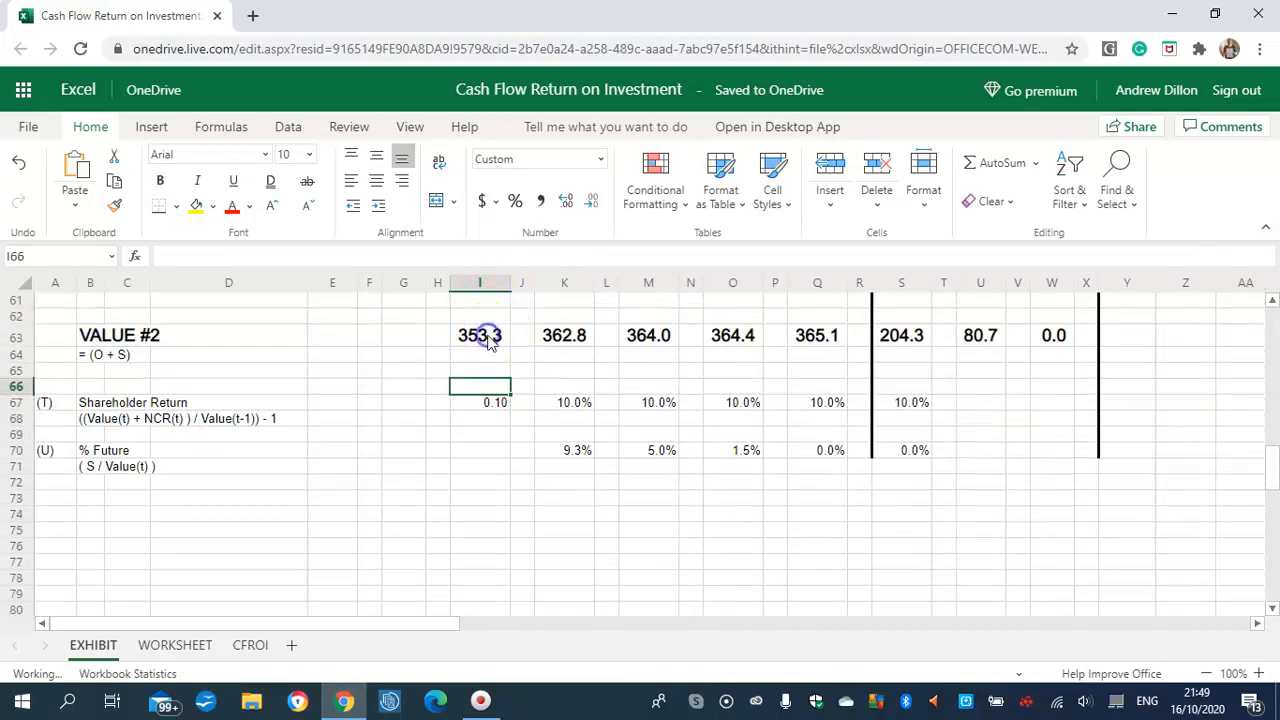
left_click(490, 447)
left_click(568, 484)
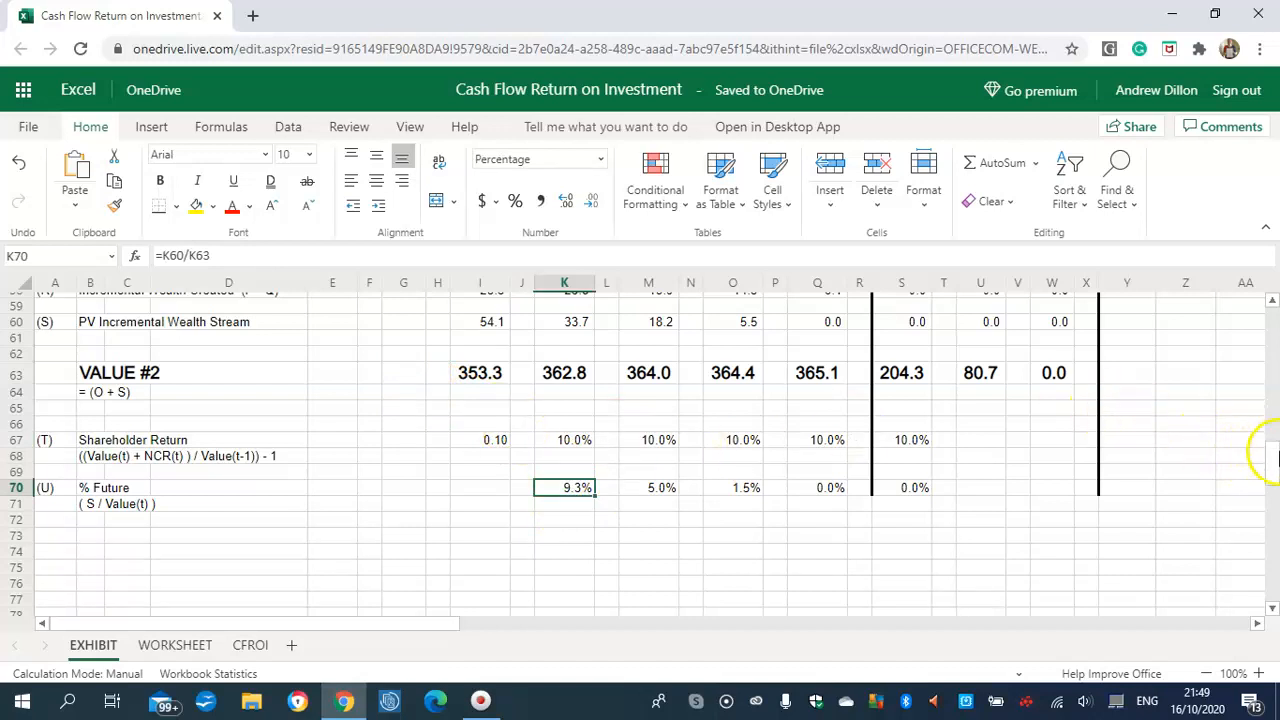
left_click(1273, 300)
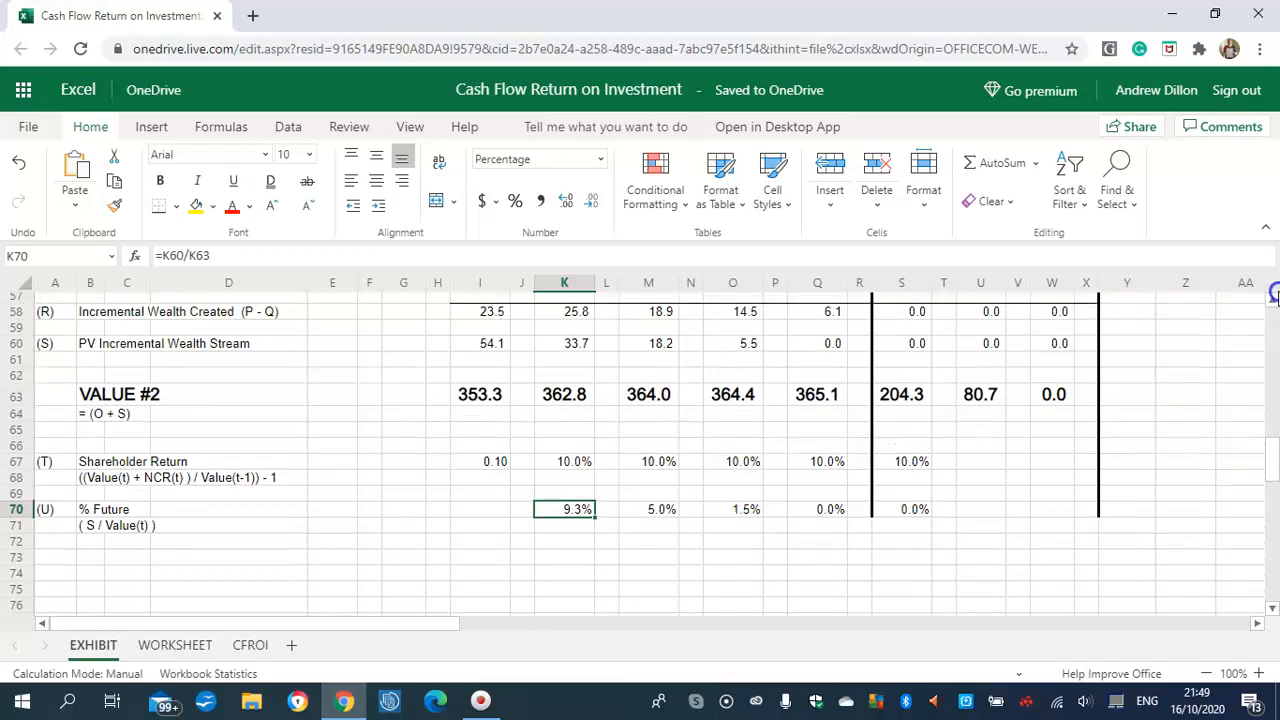
scroll(1273, 300, "up", 19)
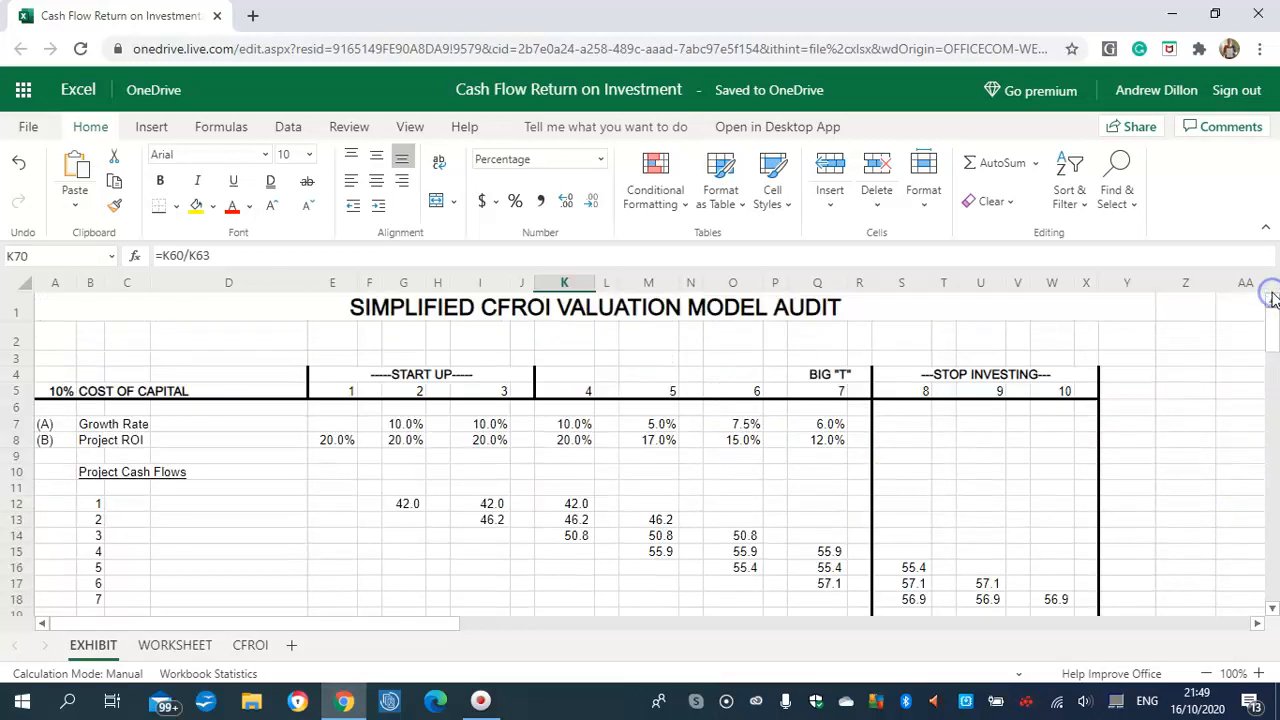